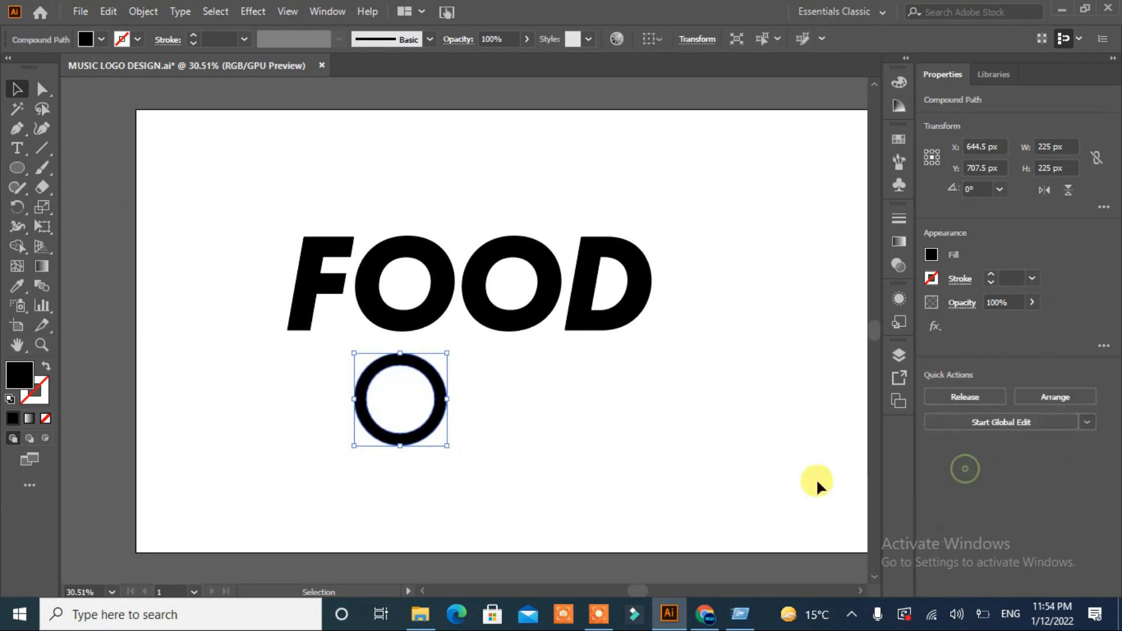
Step: Duplicate the black ring sideways by about 132 px so that the two rings overlap below FOOD
{"action": "left_click_drag", "start_coordinate": [439, 405], "coordinate": [493, 408]}
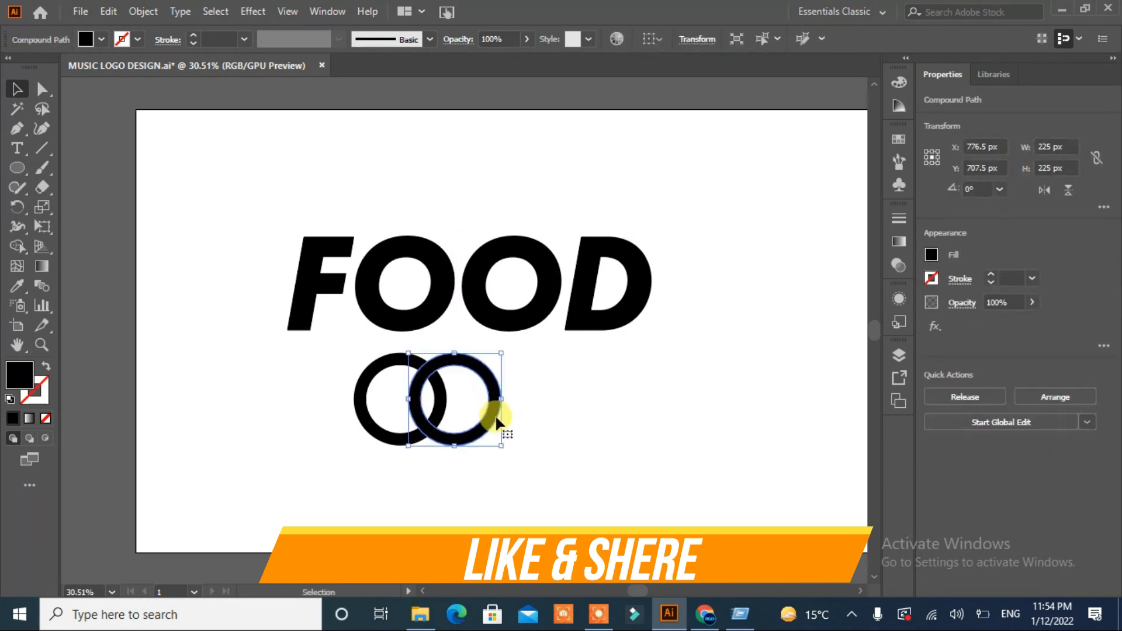
{"action": "left_click", "coordinate": [580, 476]}
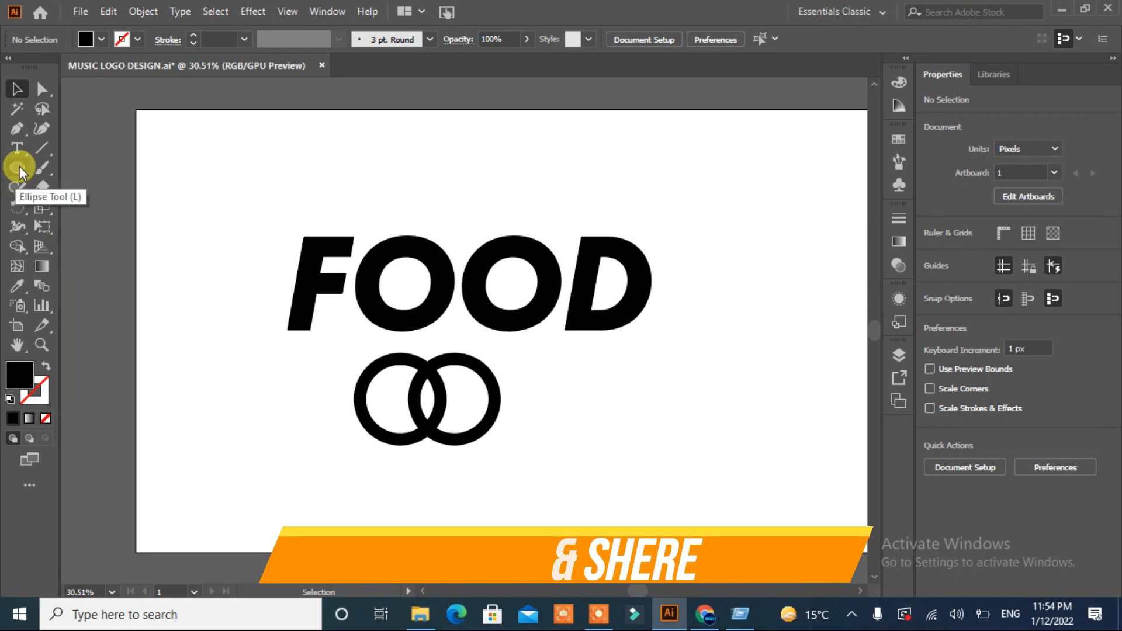
Step: Draw a black rectangle about 114 × 201 px beyond the D of FOOD and a thin 18 × 165 px bar before the F
{"action": "left_click_drag", "start_coordinate": [17, 167], "coordinate": [58, 168]}
{"action": "left_click_drag", "start_coordinate": [716, 258], "coordinate": [763, 339]}
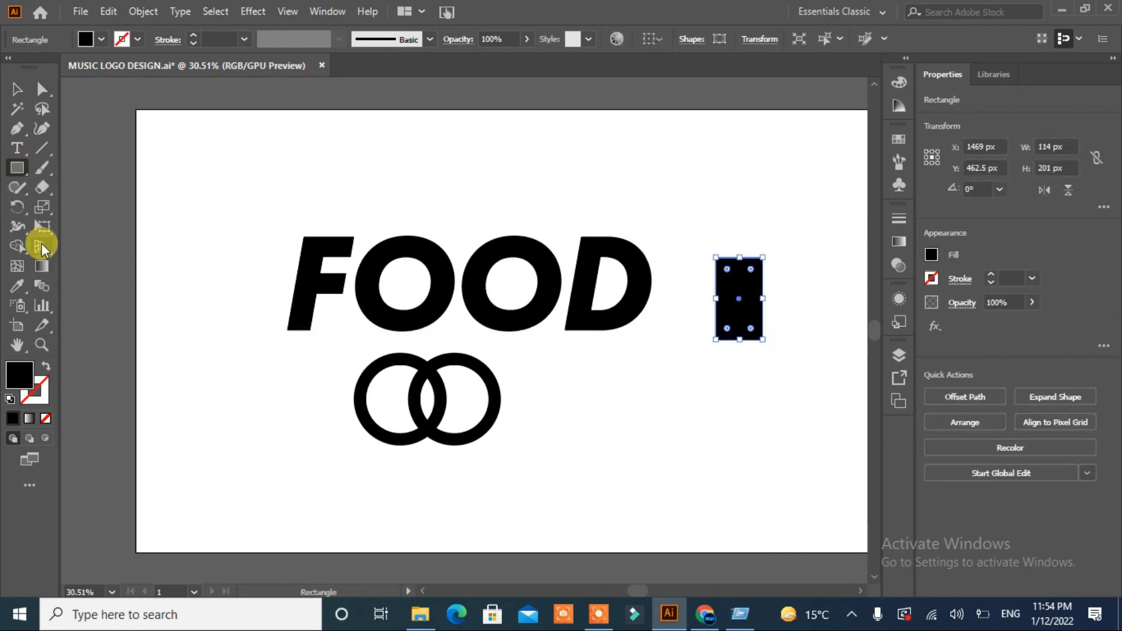
{"action": "left_click_drag", "start_coordinate": [214, 261], "coordinate": [225, 330]}
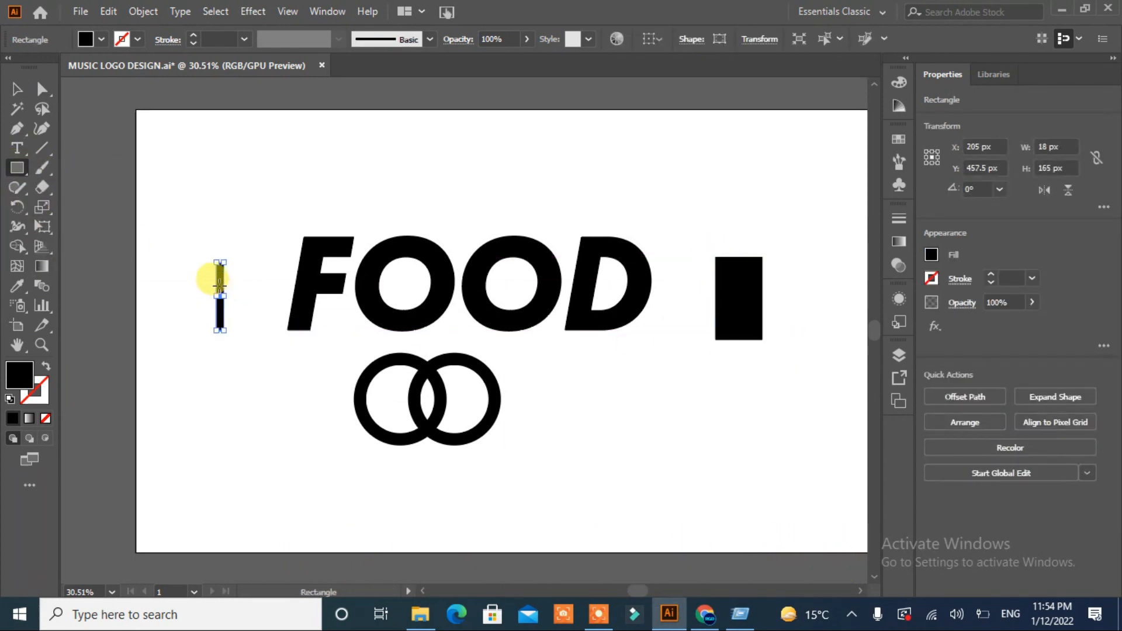
Step: Place two copies of the thin bar over the upper part of the wide rectangle, group them, and centre them on it
{"action": "left_click", "coordinate": [18, 92]}
{"action": "left_click_drag", "start_coordinate": [221, 288], "coordinate": [750, 266]}
{"action": "left_click_drag", "start_coordinate": [789, 219], "coordinate": [701, 251]}
{"action": "left_click", "coordinate": [967, 533]}
{"action": "left_click_drag", "start_coordinate": [799, 261], "coordinate": [694, 345]}
{"action": "left_click", "coordinate": [747, 429]}
Step: Split the rectangle along the bars with Shape Builder and move the three-pronged piece below the bars
{"action": "left_click_drag", "start_coordinate": [799, 239], "coordinate": [686, 338]}
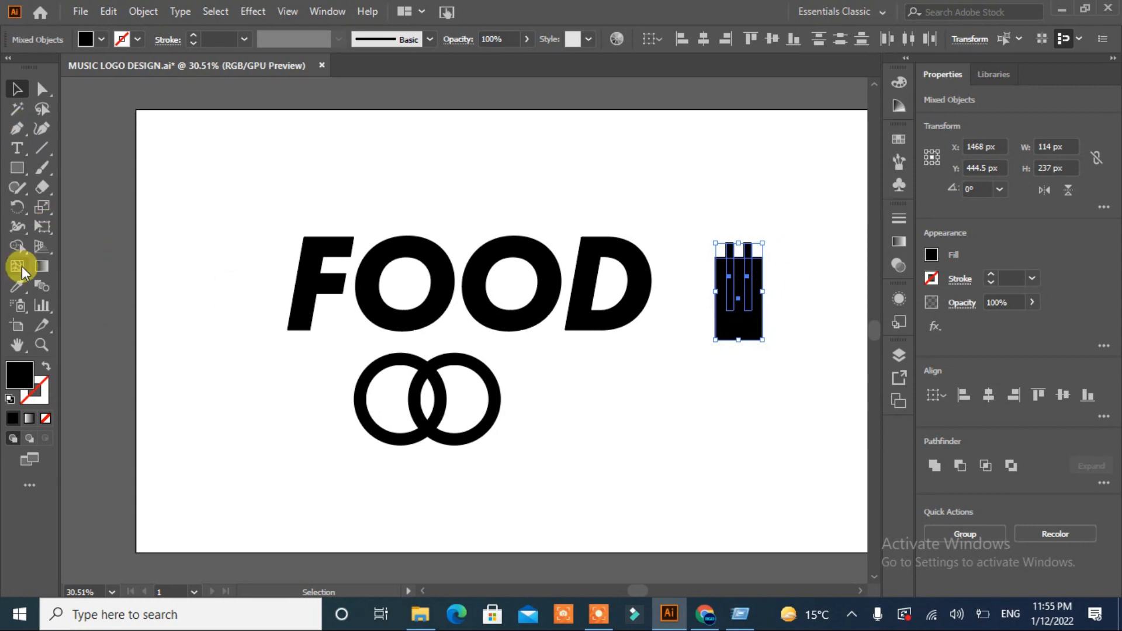
{"action": "left_click", "coordinate": [18, 246]}
{"action": "left_click", "coordinate": [724, 325]}
{"action": "key", "text": "v"}
{"action": "left_click_drag", "start_coordinate": [763, 336], "coordinate": [714, 432]}
{"action": "left_click", "coordinate": [697, 450]}
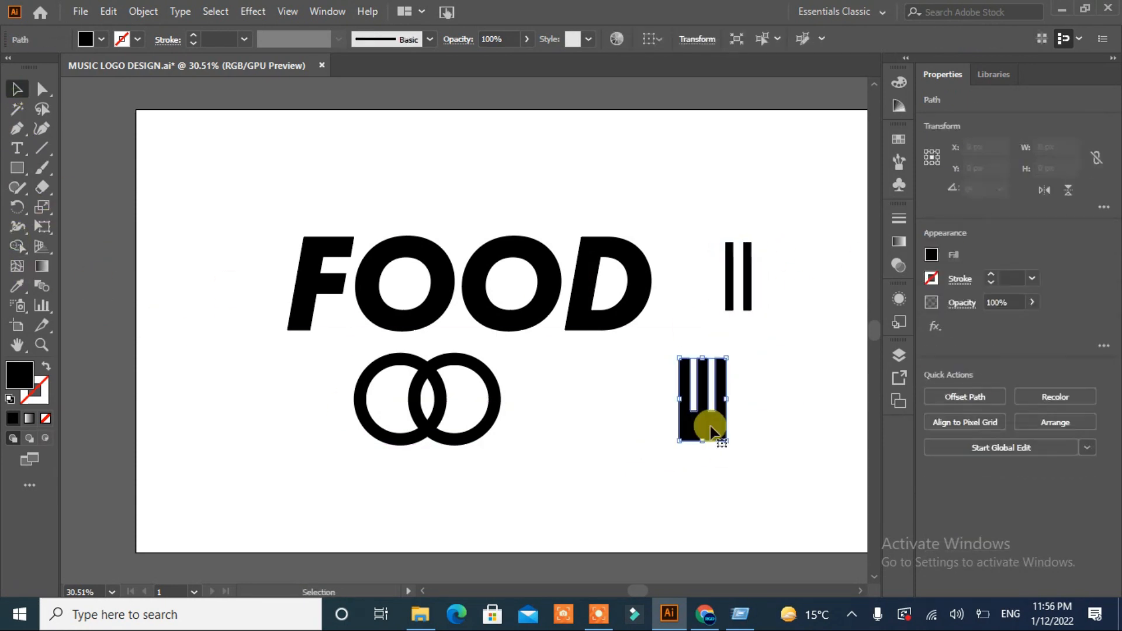
Step: Remove the extra anchor points atop the prongs and shift the remaining tips to form three pointed, evenly spaced tines
{"action": "left_click_drag", "start_coordinate": [18, 128], "coordinate": [64, 158]}
{"action": "left_click", "coordinate": [698, 360]}
{"action": "left_click", "coordinate": [709, 360]}
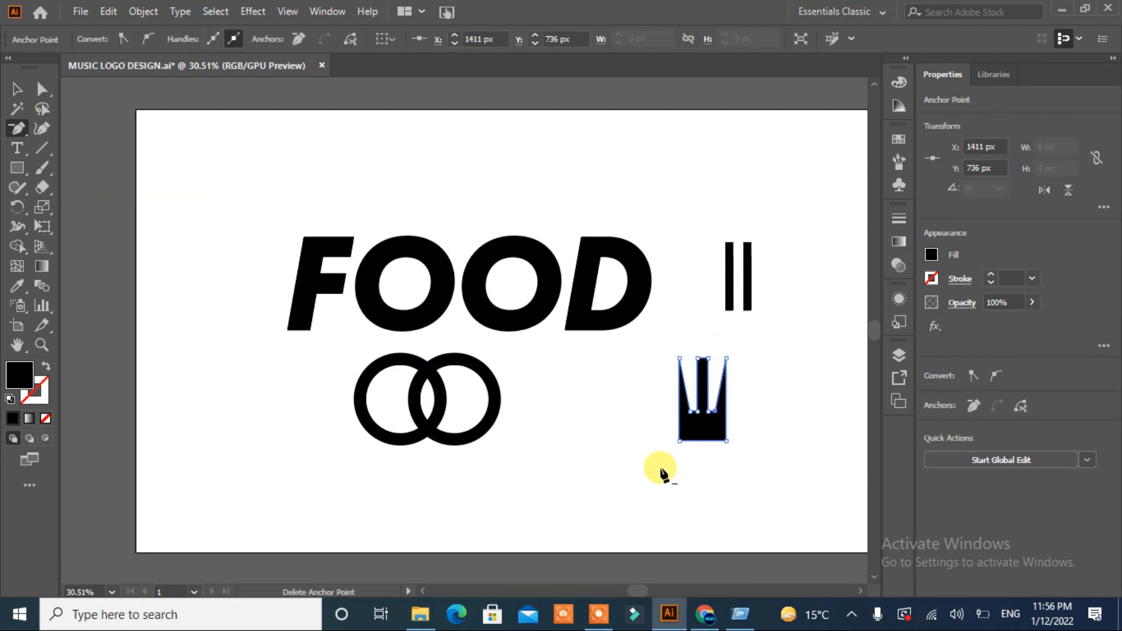
{"action": "key", "text": "a"}
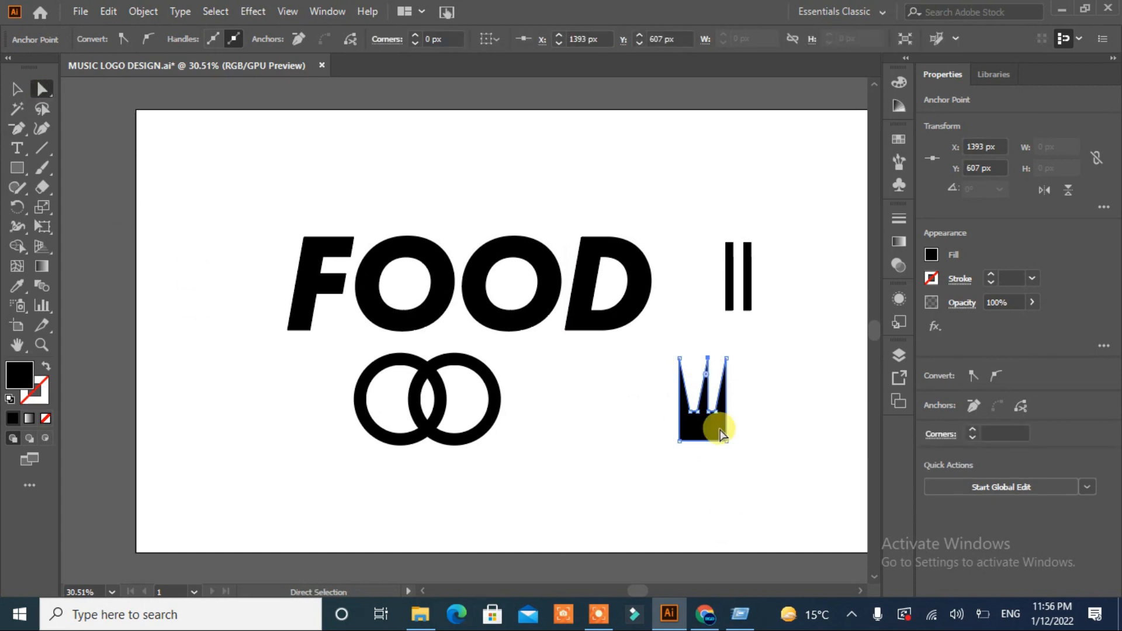
{"action": "mouse_move", "coordinate": [704, 362]}
{"action": "left_mouse_down"}
{"action": "mouse_move", "coordinate": [719, 353]}
{"action": "mouse_move", "coordinate": [686, 358]}
{"action": "left_mouse_up"}
{"action": "left_click", "coordinate": [747, 476]}
{"action": "left_click", "coordinate": [776, 429]}
Step: Round the inner corners between the fork's tines with a 9.8 px corner radius
{"action": "left_click", "coordinate": [18, 90]}
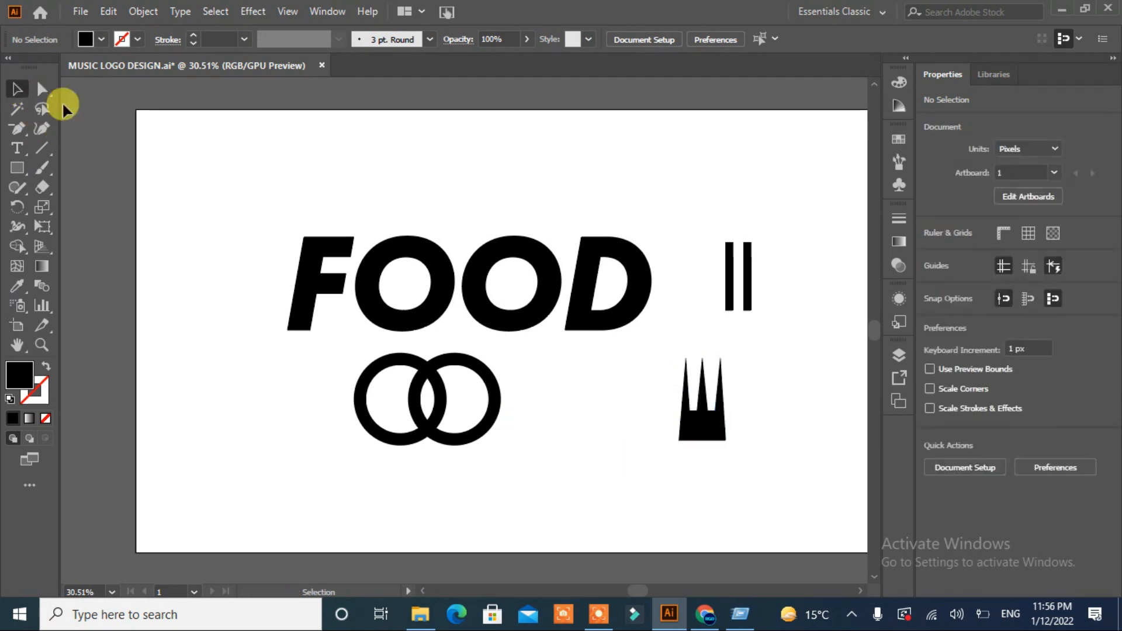
{"action": "left_click", "coordinate": [41, 90]}
{"action": "left_click_drag", "start_coordinate": [739, 408], "coordinate": [658, 416]}
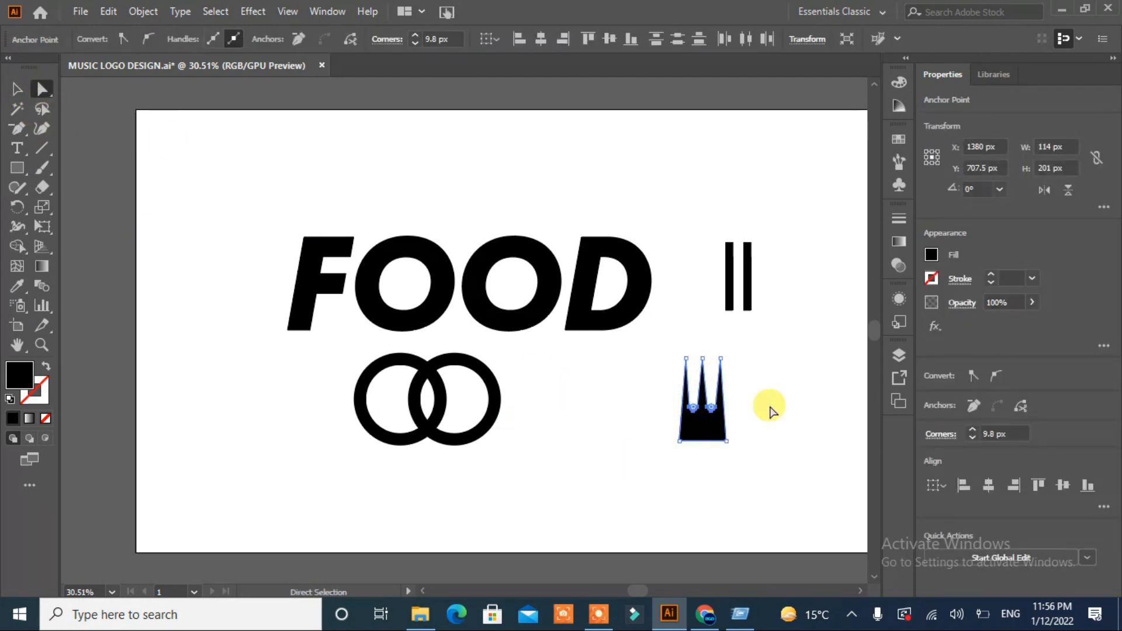
{"action": "left_click", "coordinate": [777, 471]}
{"action": "left_click", "coordinate": [699, 437]}
Step: Move the fork head up towards the D and add a 29 × 193 px rectangular handle centred beneath it
{"action": "left_click", "coordinate": [18, 89]}
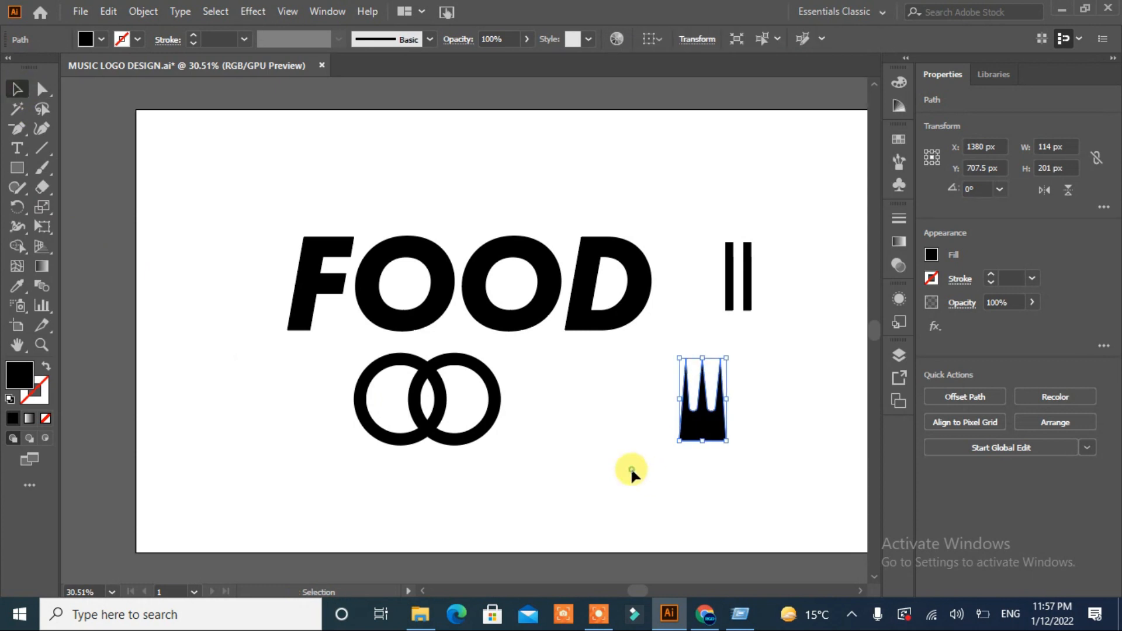
{"action": "left_click", "coordinate": [630, 468]}
{"action": "left_click_drag", "start_coordinate": [701, 426], "coordinate": [695, 366]}
{"action": "left_click_drag", "start_coordinate": [17, 167], "coordinate": [55, 169]}
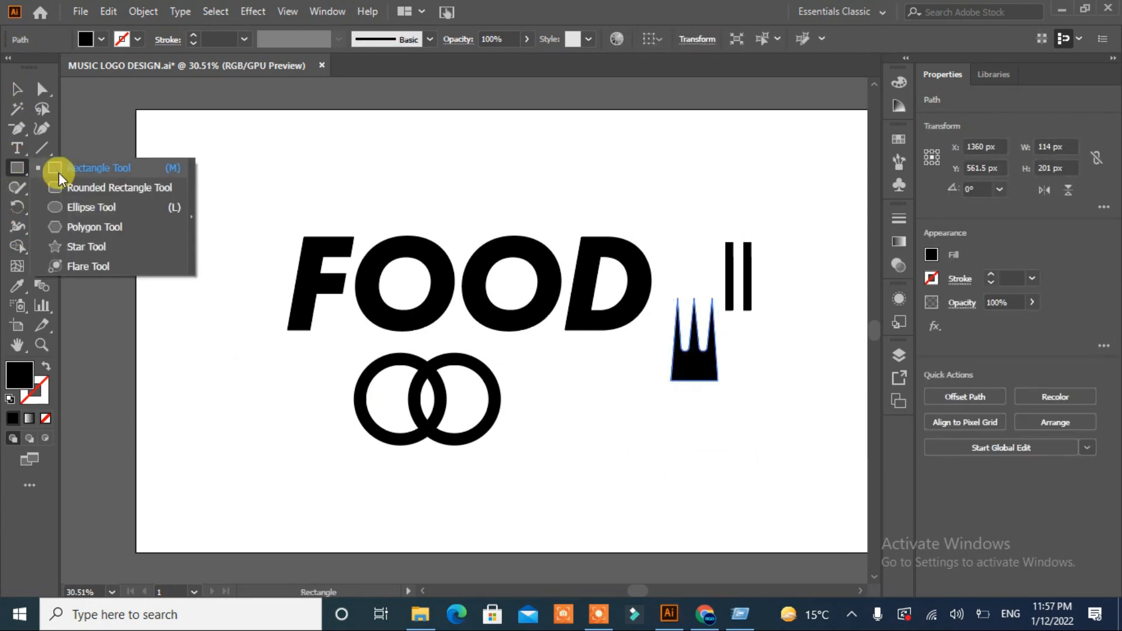
{"action": "mouse_move", "coordinate": [689, 381]}
{"action": "left_mouse_down"}
{"action": "mouse_move", "coordinate": [700, 472]}
{"action": "mouse_move", "coordinate": [701, 460]}
{"action": "mouse_move", "coordinate": [494, 468]}
{"action": "mouse_move", "coordinate": [499, 400]}
{"action": "mouse_move", "coordinate": [693, 401]}
{"action": "left_mouse_up"}
{"action": "left_click", "coordinate": [16, 90]}
{"action": "left_click", "coordinate": [507, 400]}
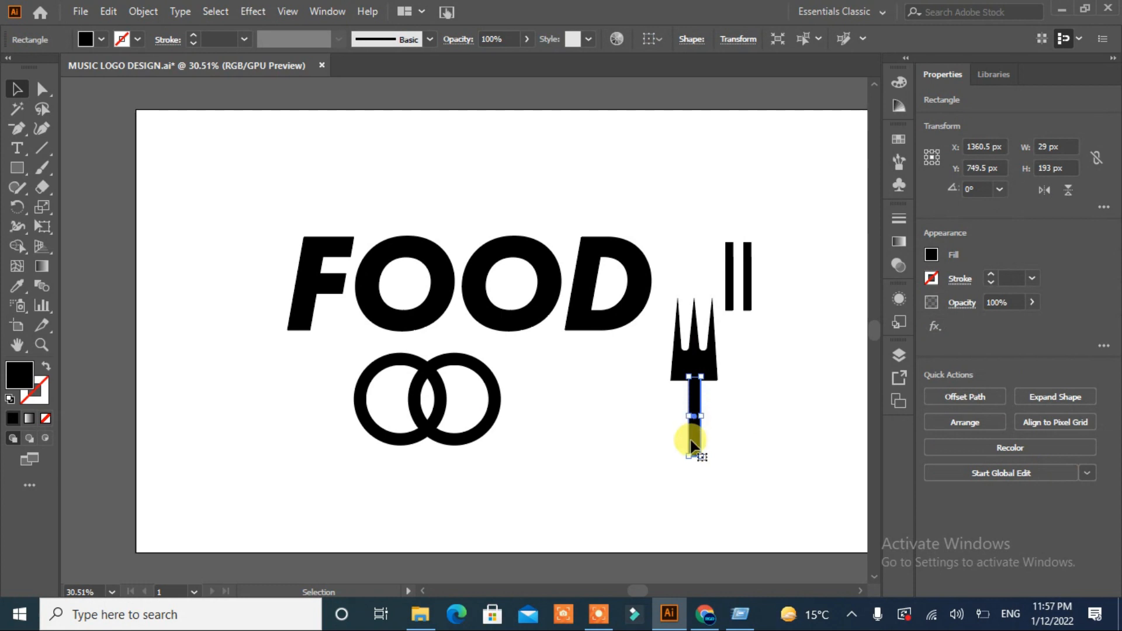
Step: Round the two lower corners of the fork head into a smooth curved base
{"action": "left_click", "coordinate": [712, 378]}
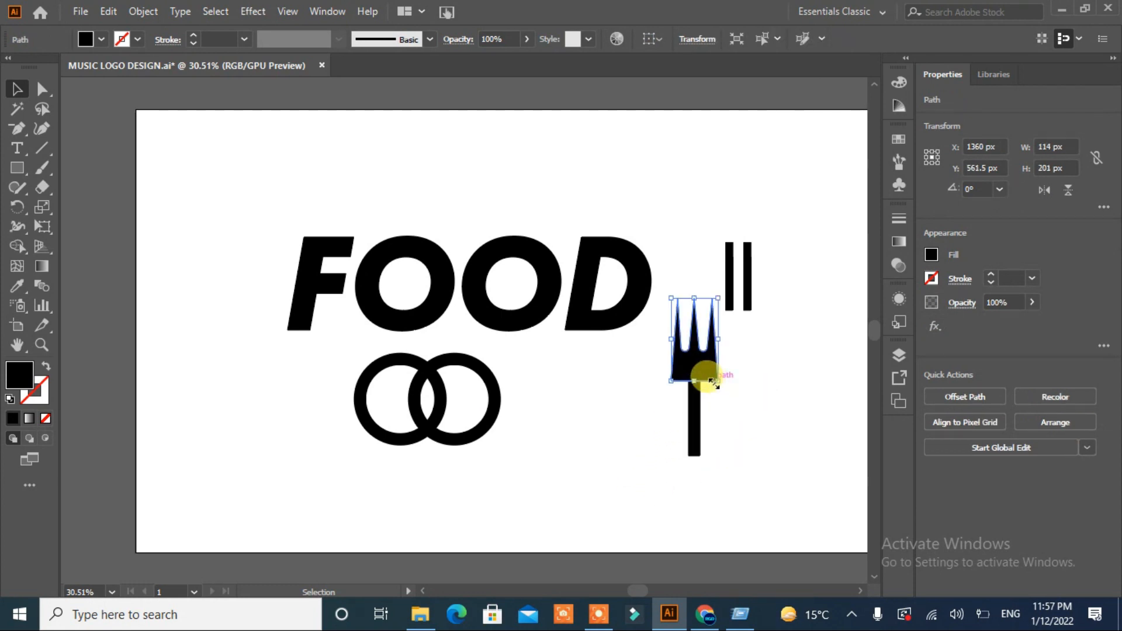
{"action": "left_click", "coordinate": [40, 89]}
{"action": "left_click", "coordinate": [718, 380]}
{"action": "left_click", "coordinate": [672, 380], "text": "shift"}
{"action": "left_click_drag", "start_coordinate": [683, 370], "coordinate": [648, 398]}
{"action": "left_click", "coordinate": [746, 412]}
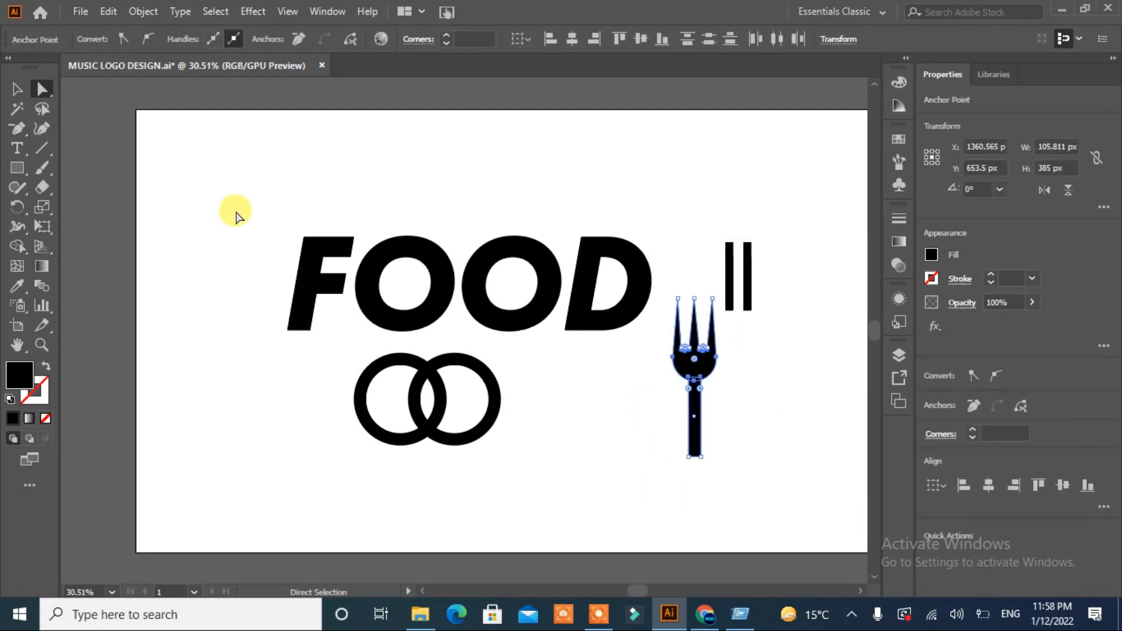
Step: Unite the fork head and its handle into a single shape
{"action": "key", "text": "v"}
{"action": "left_click", "coordinate": [753, 413]}
{"action": "left_click_drag", "start_coordinate": [650, 387], "coordinate": [650, 387]}
{"action": "left_click", "coordinate": [945, 466]}
{"action": "left_click", "coordinate": [734, 484]}
Step: Round the corners where the fork head meets the handle to make a smooth neck
{"action": "left_click", "coordinate": [40, 92]}
{"action": "left_click", "coordinate": [669, 369]}
{"action": "left_click", "coordinate": [701, 381]}
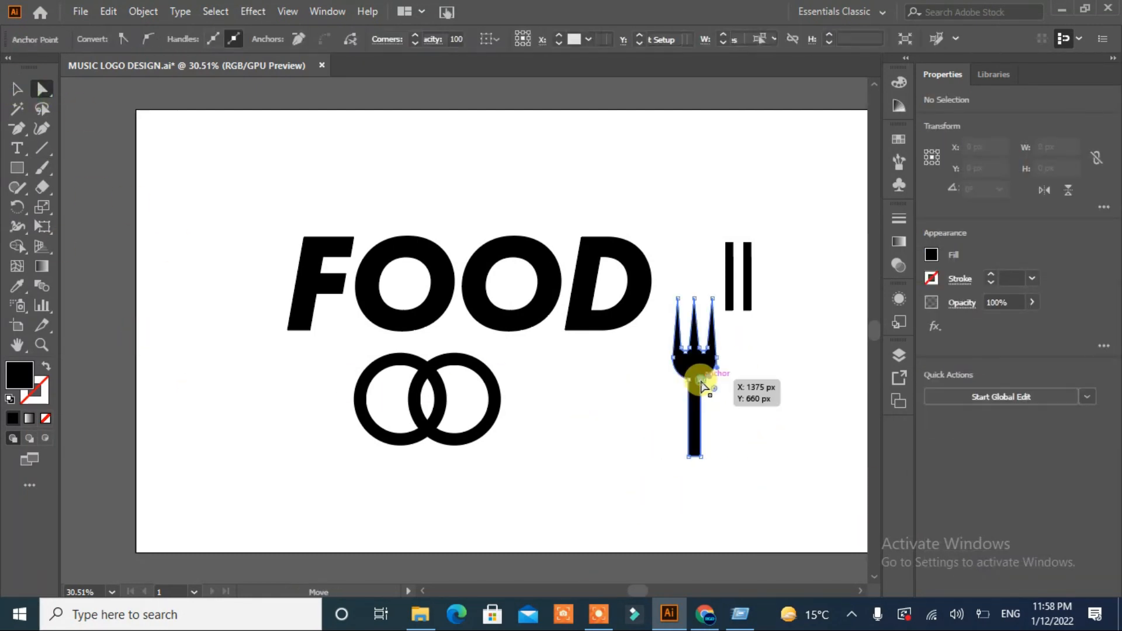
{"action": "left_click", "coordinate": [701, 381]}
{"action": "key", "text": "v"}
{"action": "left_click", "coordinate": [538, 509]}
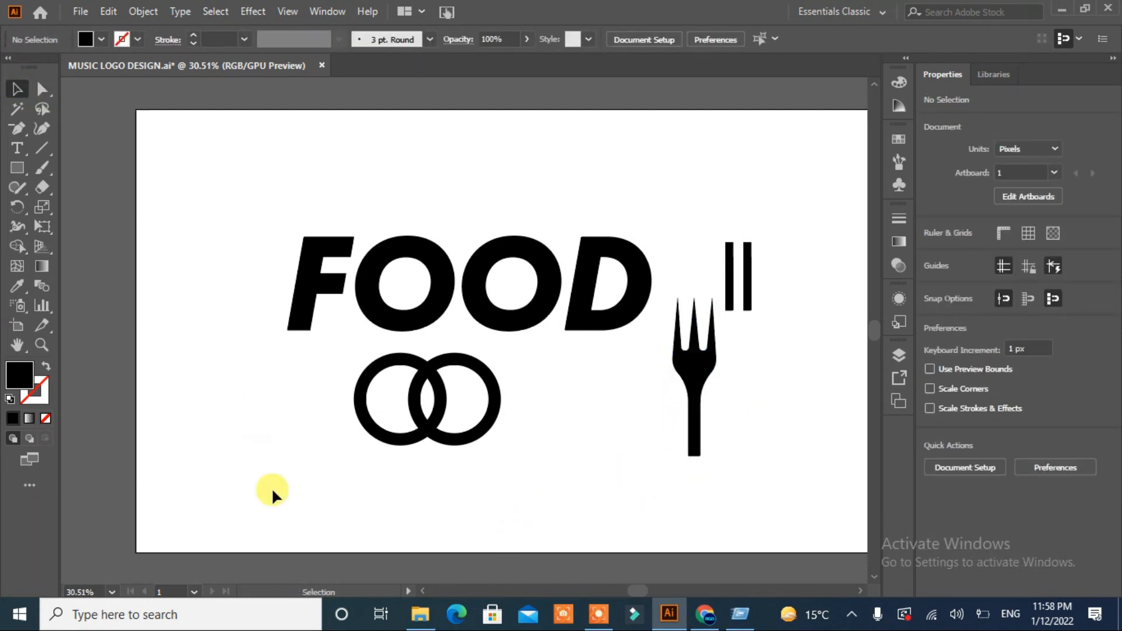
Step: Scale the finished fork down proportionally about its centre to roughly half its size
{"action": "left_click", "coordinate": [694, 409]}
{"action": "left_click_drag", "start_coordinate": [719, 458], "coordinate": [707, 434]}
{"action": "left_click", "coordinate": [724, 478]}
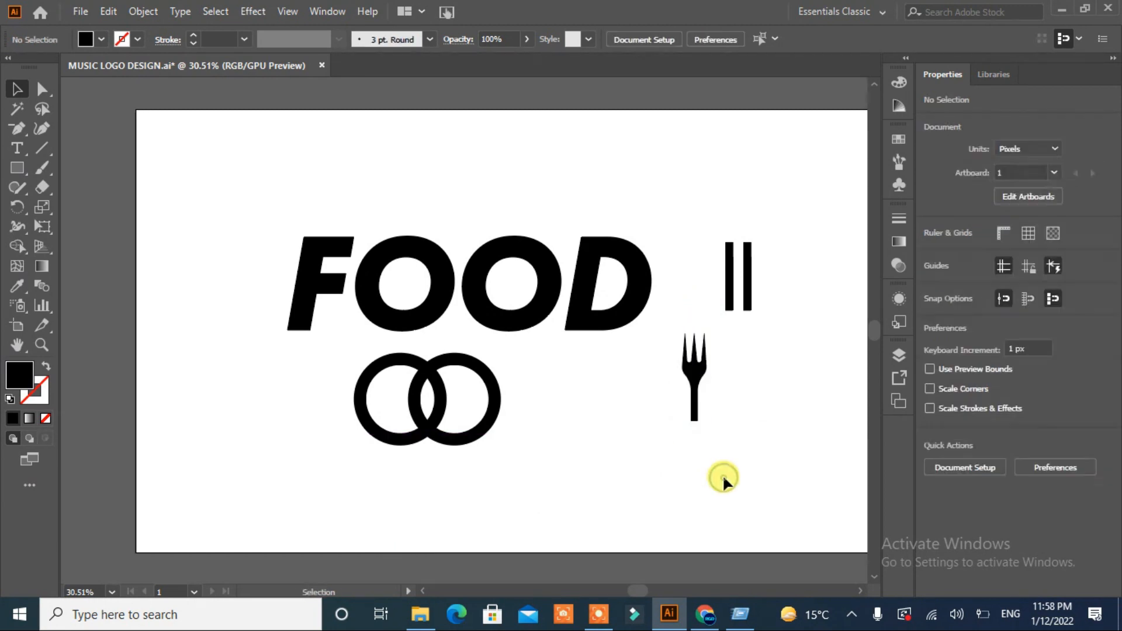
{"action": "left_click", "coordinate": [695, 420]}
{"action": "left_click", "coordinate": [696, 469]}
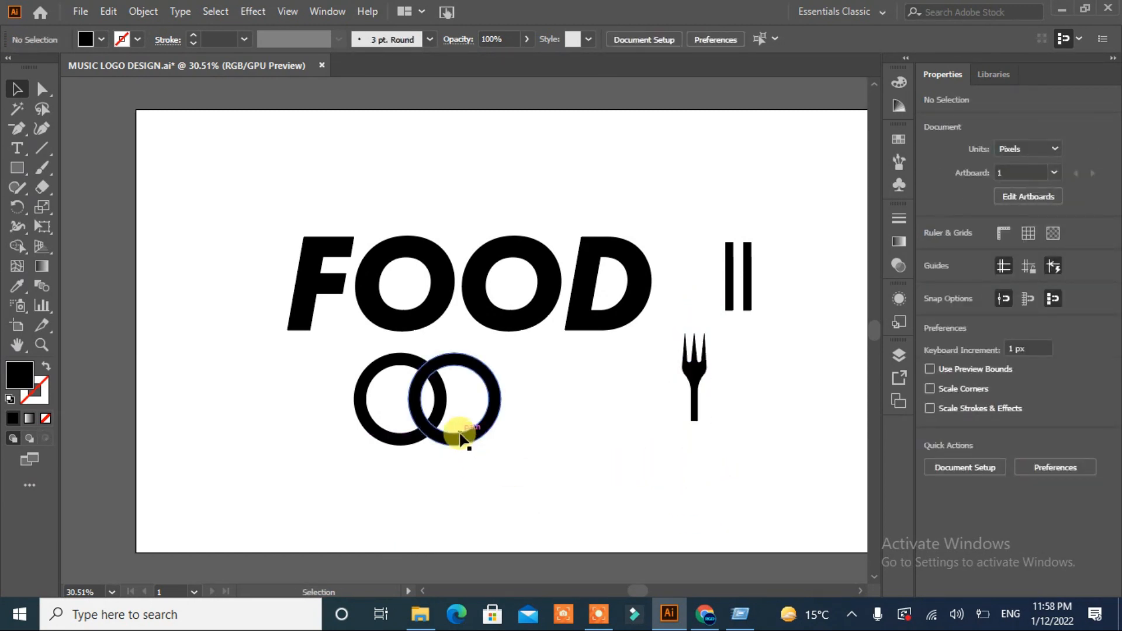
Step: Offset the paths of both overlapping rings by 11 px with Miter joins
{"action": "left_click", "coordinate": [498, 402]}
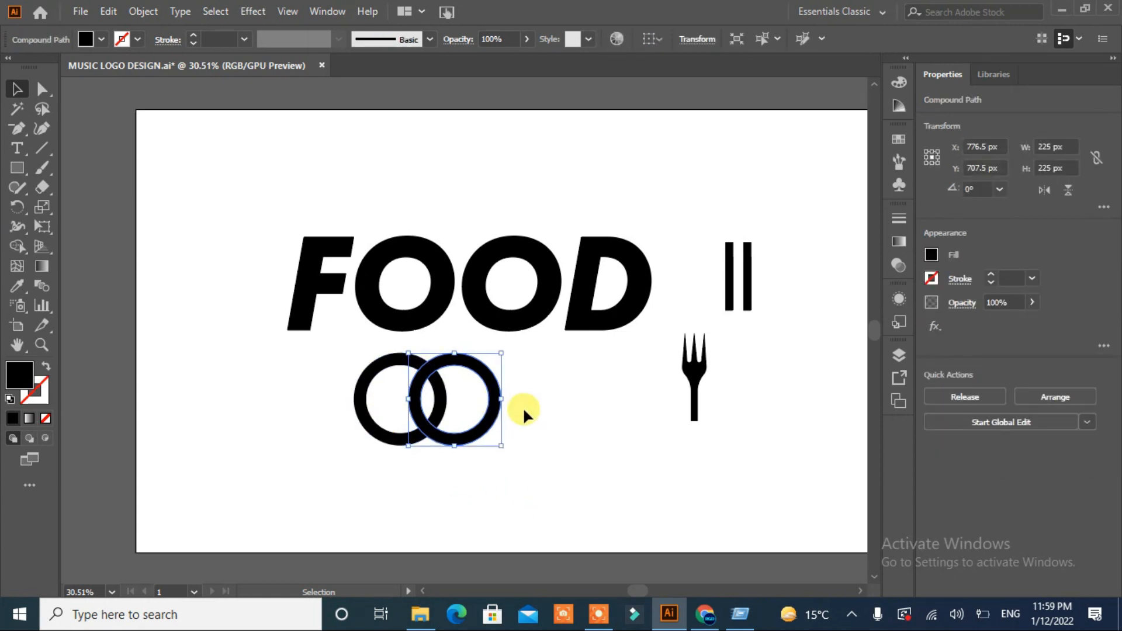
{"action": "left_click_drag", "start_coordinate": [523, 407], "coordinate": [317, 447]}
{"action": "key", "text": "ctrl+equal"}
{"action": "key", "text": "ctrl+equal"}
{"action": "key", "text": "ctrl+equal"}
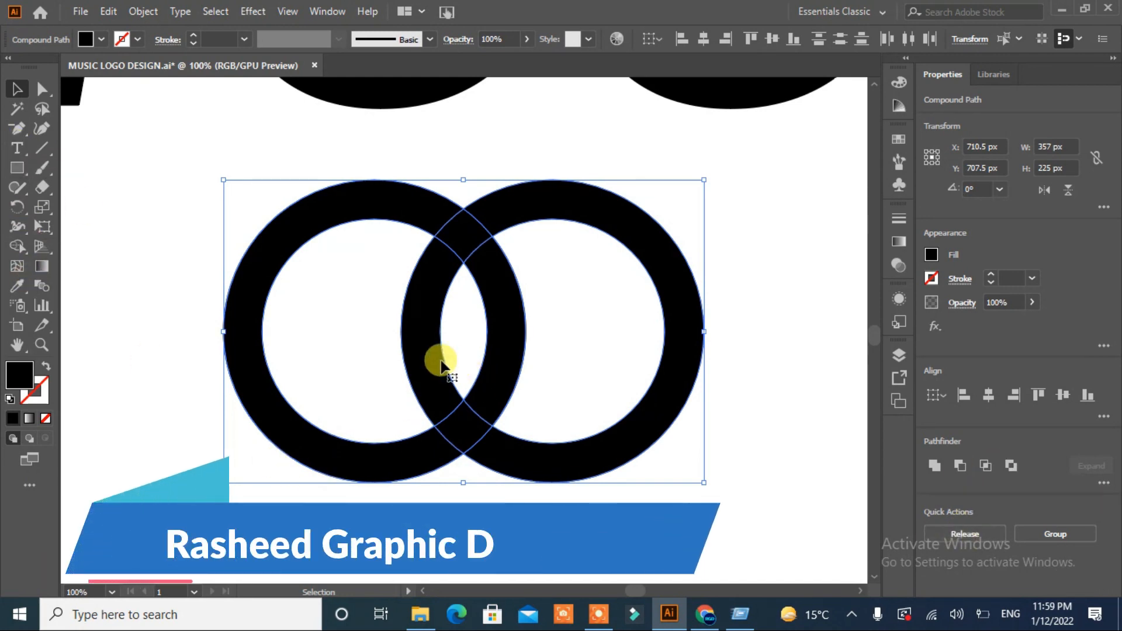
{"action": "left_click", "coordinate": [143, 12]}
{"action": "mouse_move", "coordinate": [236, 402]}
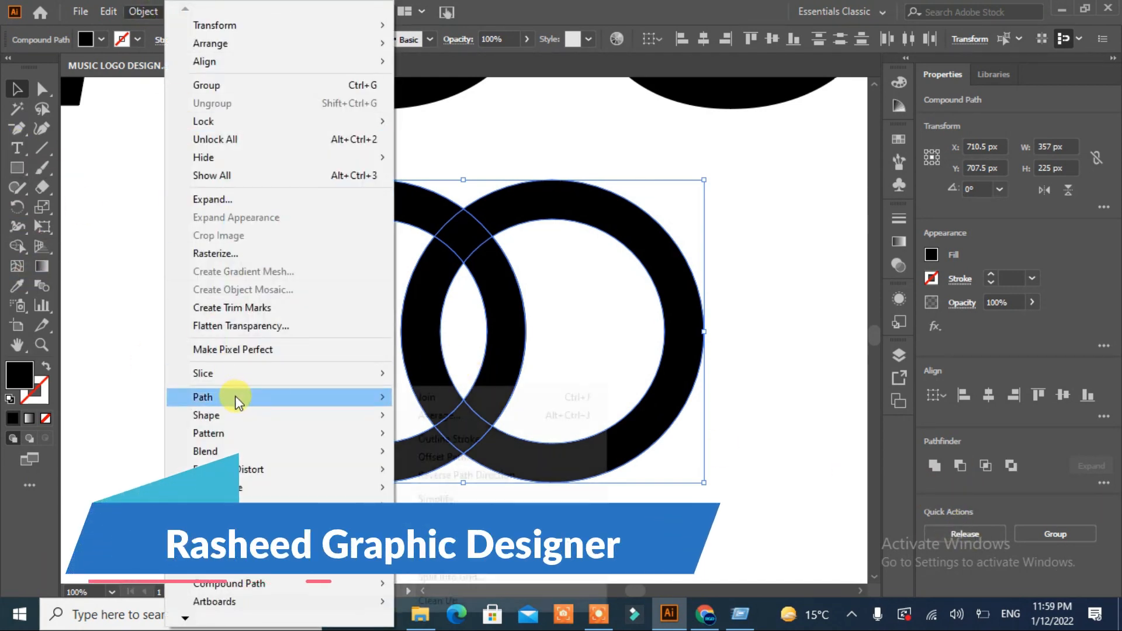
{"action": "left_click", "coordinate": [507, 455]}
{"action": "left_click", "coordinate": [465, 347]}
{"action": "left_click_drag", "start_coordinate": [556, 220], "coordinate": [724, 205]}
{"action": "scroll", "coordinate": [699, 244], "scroll_direction": "up", "scroll_amount": 15}
{"action": "scroll", "coordinate": [696, 244], "scroll_direction": "up", "scroll_amount": 15}
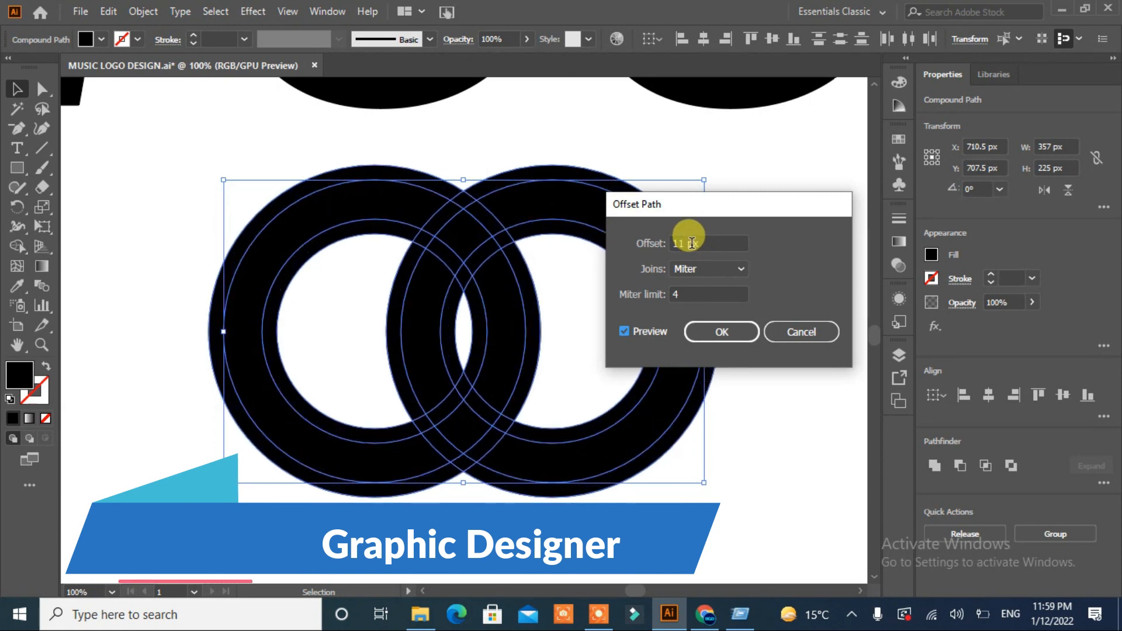
{"action": "left_click", "coordinate": [713, 332]}
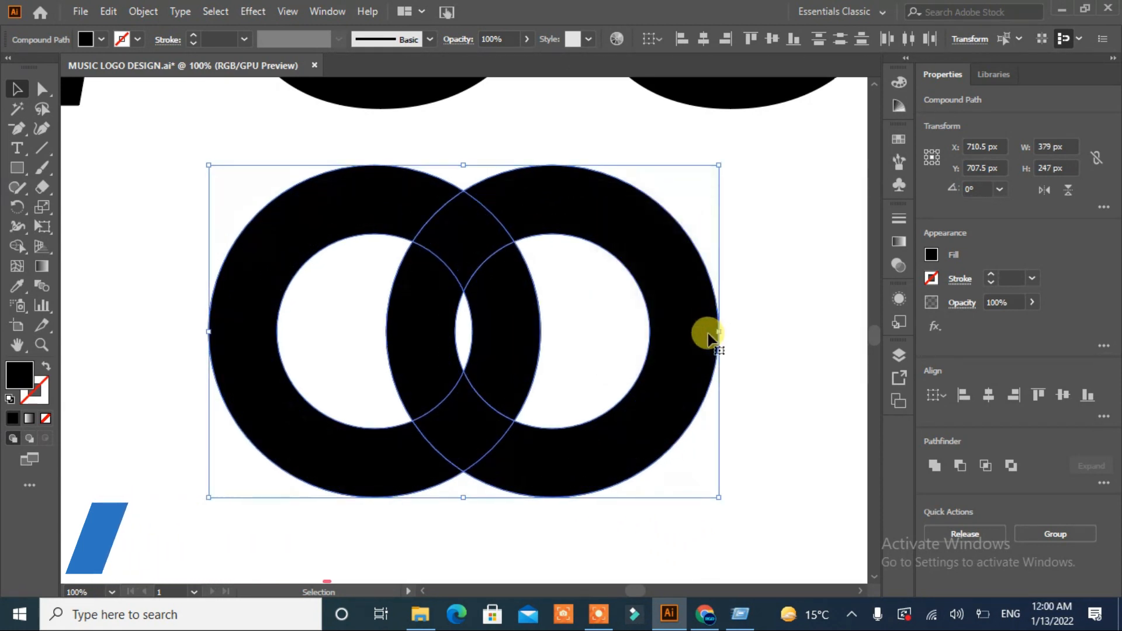
Step: Select the rings with their offsets and use Shape Builder to cut the right ring's outer offset, opening a gap at the upper crossing
{"action": "left_click_drag", "start_coordinate": [787, 244], "coordinate": [201, 445]}
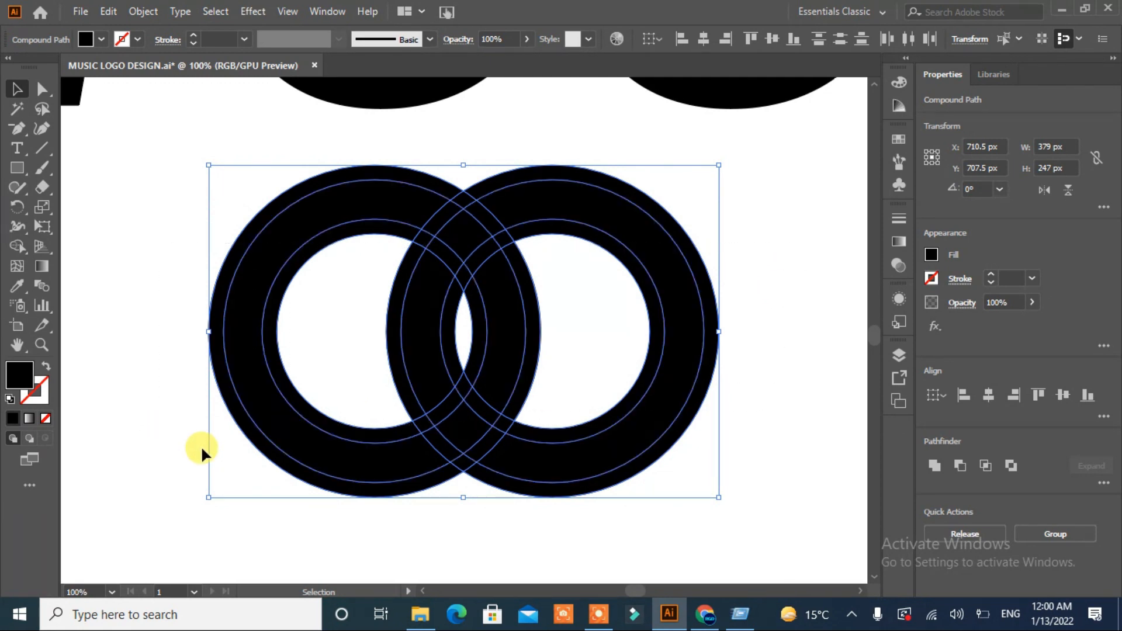
{"action": "left_click", "coordinate": [17, 246]}
{"action": "left_click", "coordinate": [391, 330], "text": "alt"}
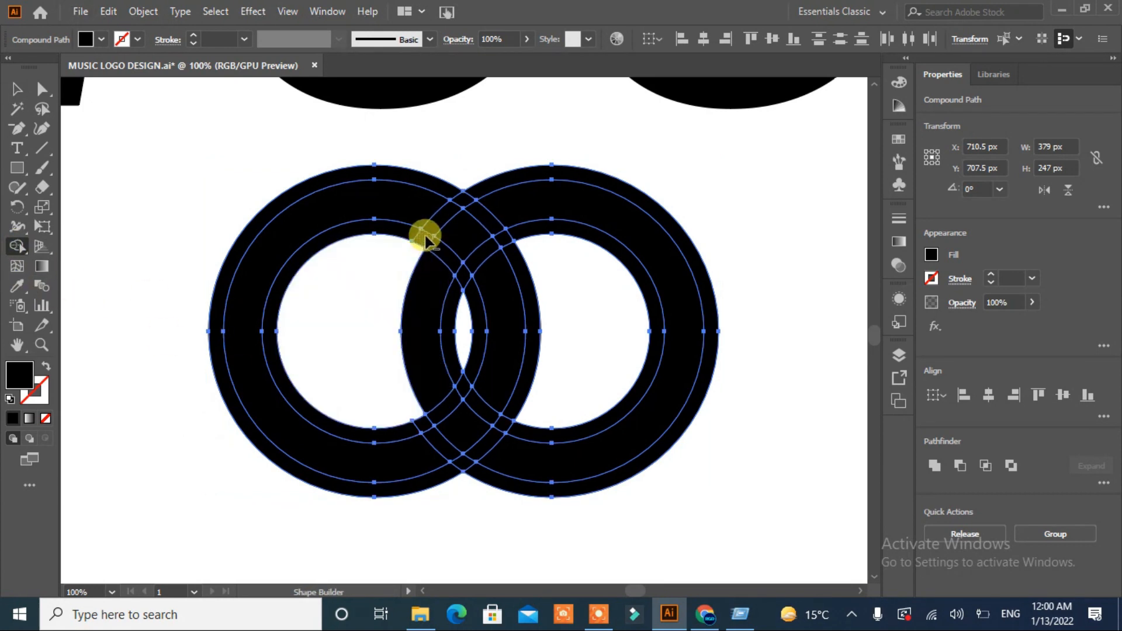
{"action": "left_click", "coordinate": [456, 208], "text": "alt"}
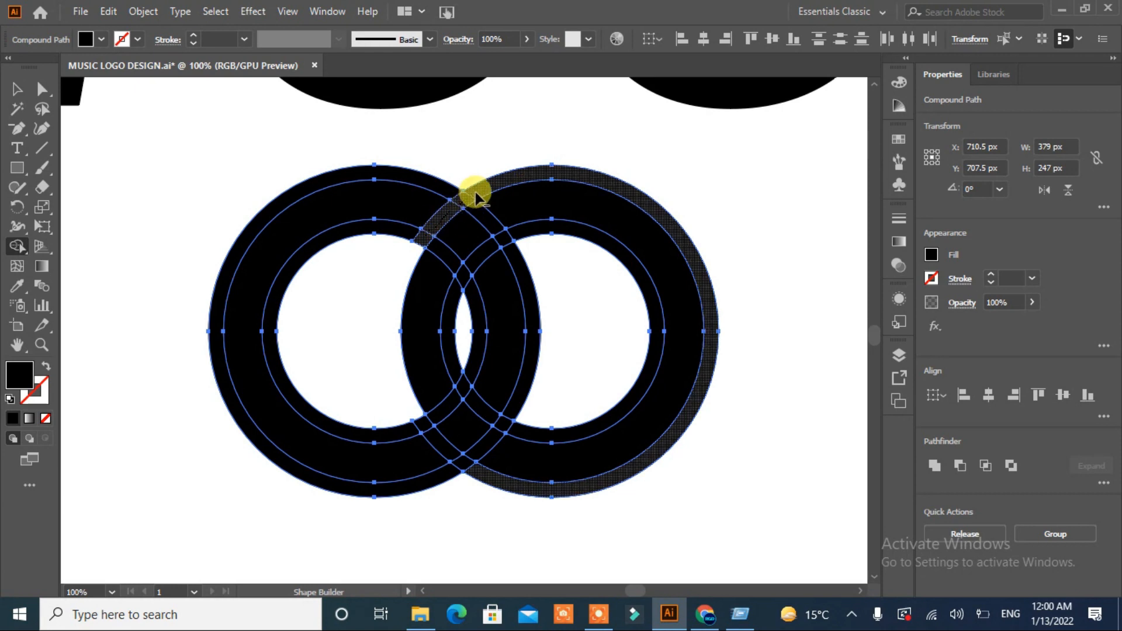
{"action": "left_click", "coordinate": [473, 188], "text": "alt"}
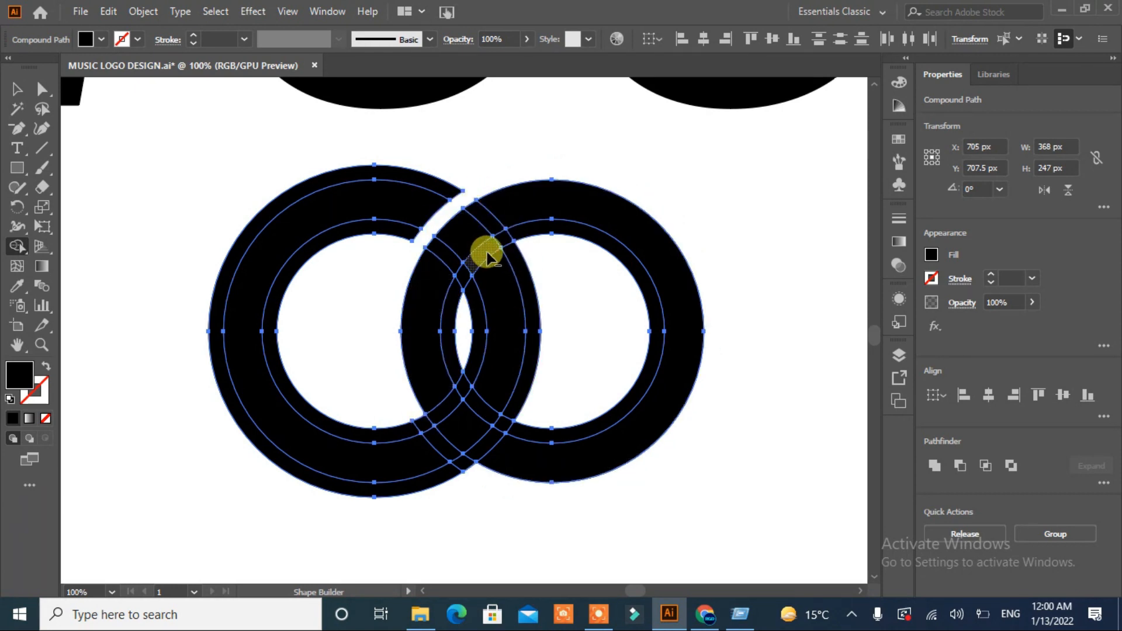
Step: Remove the offset strips along the inner side of the upper crossing and around the right ring's inner area
{"action": "left_click_drag", "start_coordinate": [507, 241], "coordinate": [516, 238]}
{"action": "mouse_move", "coordinate": [469, 266]}
{"action": "left_mouse_down"}
{"action": "mouse_move", "coordinate": [456, 283]}
{"action": "mouse_move", "coordinate": [463, 295]}
{"action": "left_mouse_up"}
{"action": "left_click", "coordinate": [476, 328], "text": "alt"}
{"action": "left_click", "coordinate": [526, 333], "text": "alt"}
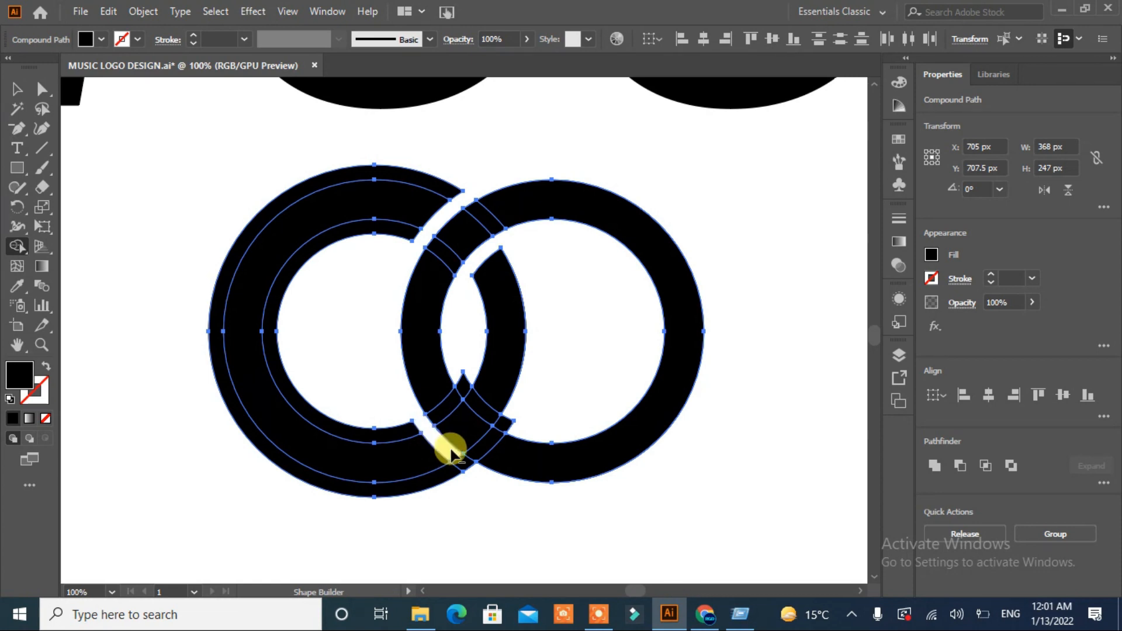
Step: Undo the last strip removal, clear the offset pieces inside the lower crossing, and delete the left ring's remaining offset strips
{"action": "key", "text": "ctrl+z"}
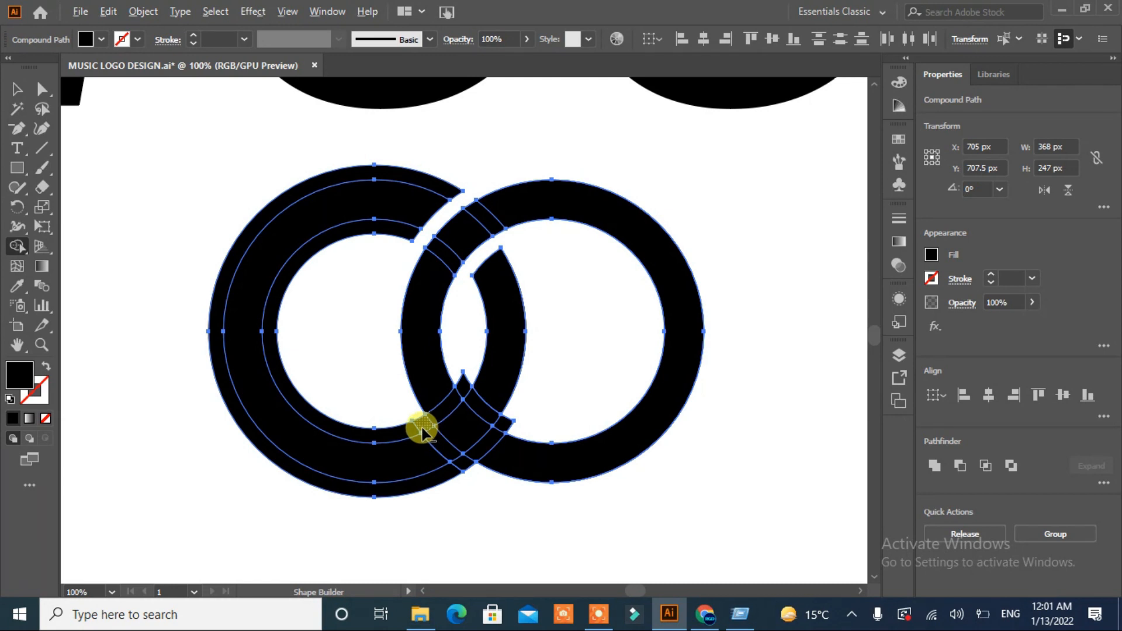
{"action": "mouse_move", "coordinate": [422, 430]}
{"action": "left_mouse_down"}
{"action": "mouse_move", "coordinate": [463, 388]}
{"action": "mouse_move", "coordinate": [460, 470]}
{"action": "left_mouse_up"}
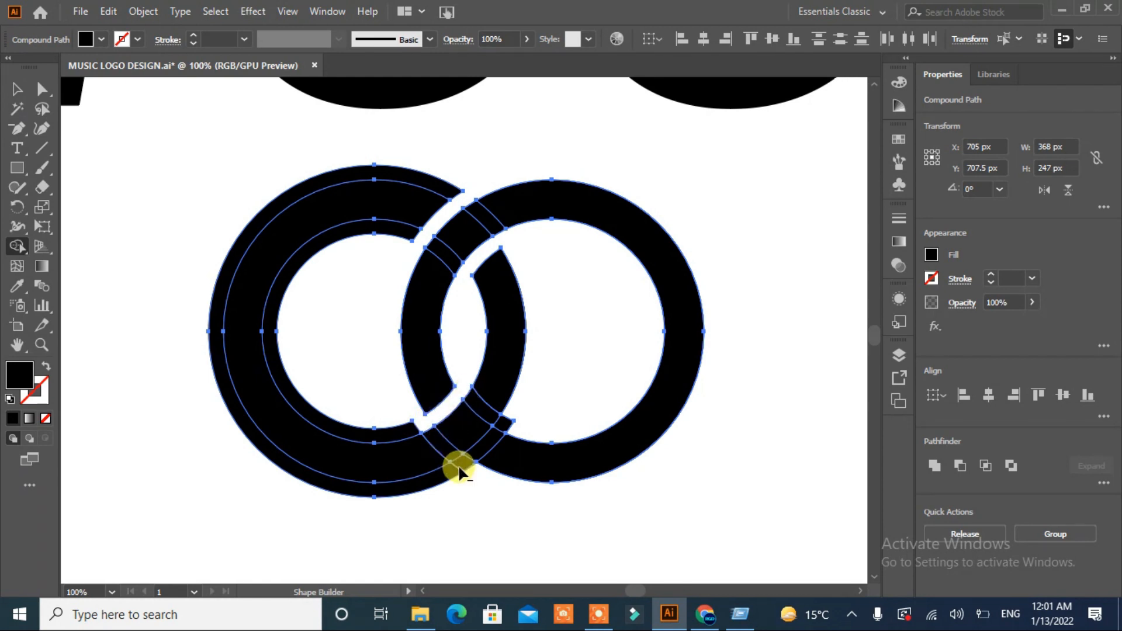
{"action": "left_click", "coordinate": [439, 471], "text": "alt"}
{"action": "left_click", "coordinate": [400, 432], "text": "alt"}
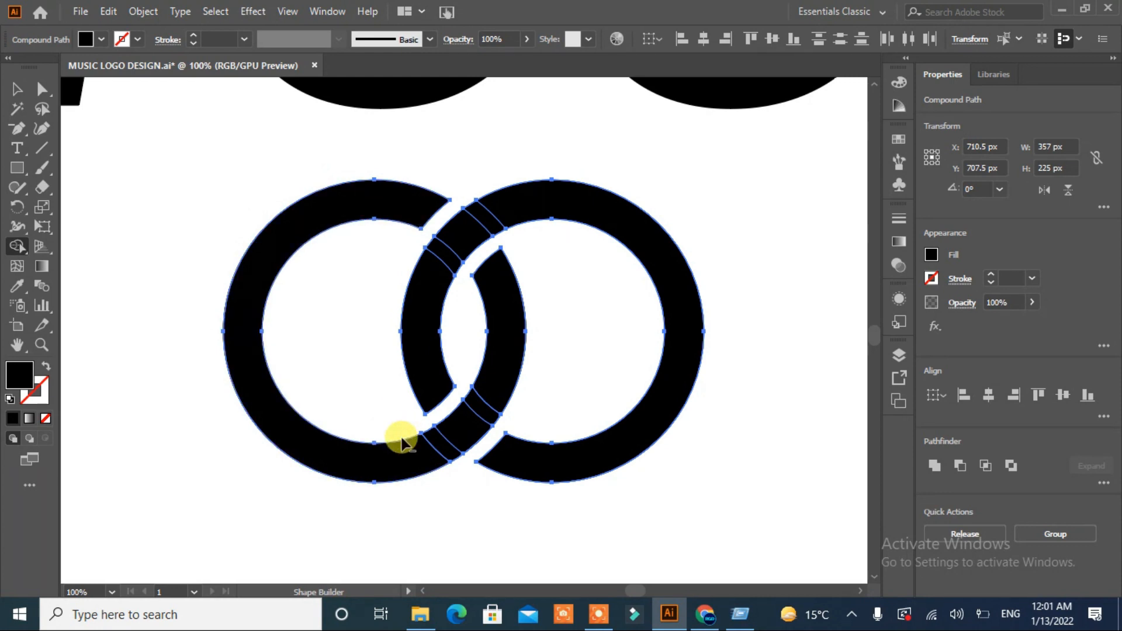
Step: Delete the two inner arcs between the crossings and merge the leftover segments into the left and right ring shapes
{"action": "left_click", "coordinate": [500, 397], "text": "alt"}
{"action": "left_click", "coordinate": [426, 358], "text": "alt"}
{"action": "left_click_drag", "start_coordinate": [482, 420], "coordinate": [418, 451]}
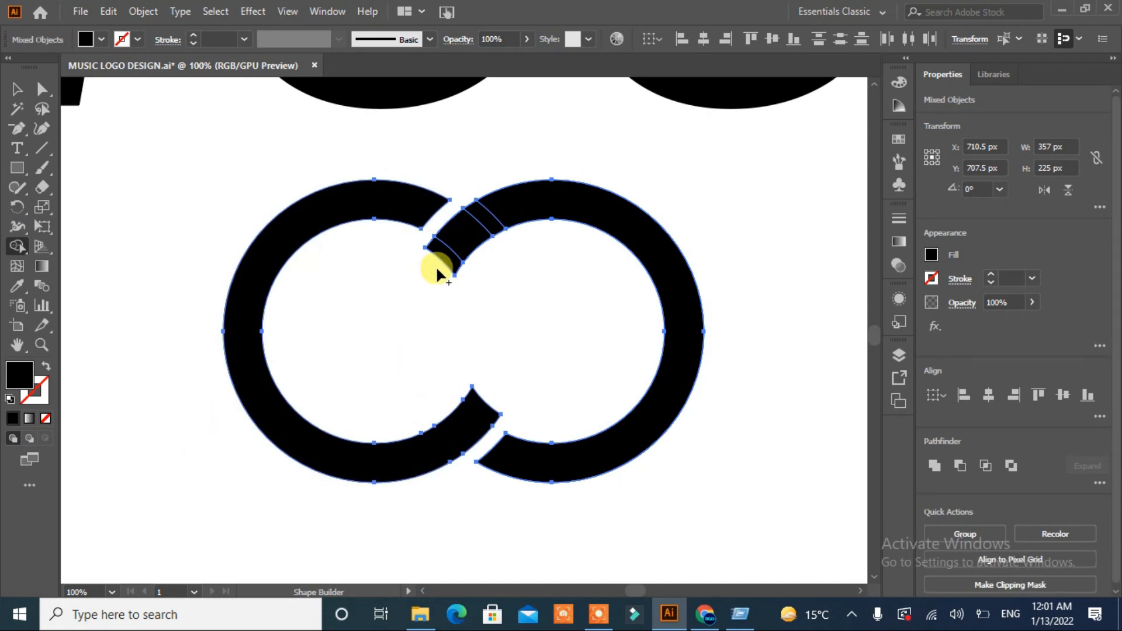
{"action": "left_click_drag", "start_coordinate": [464, 238], "coordinate": [504, 222]}
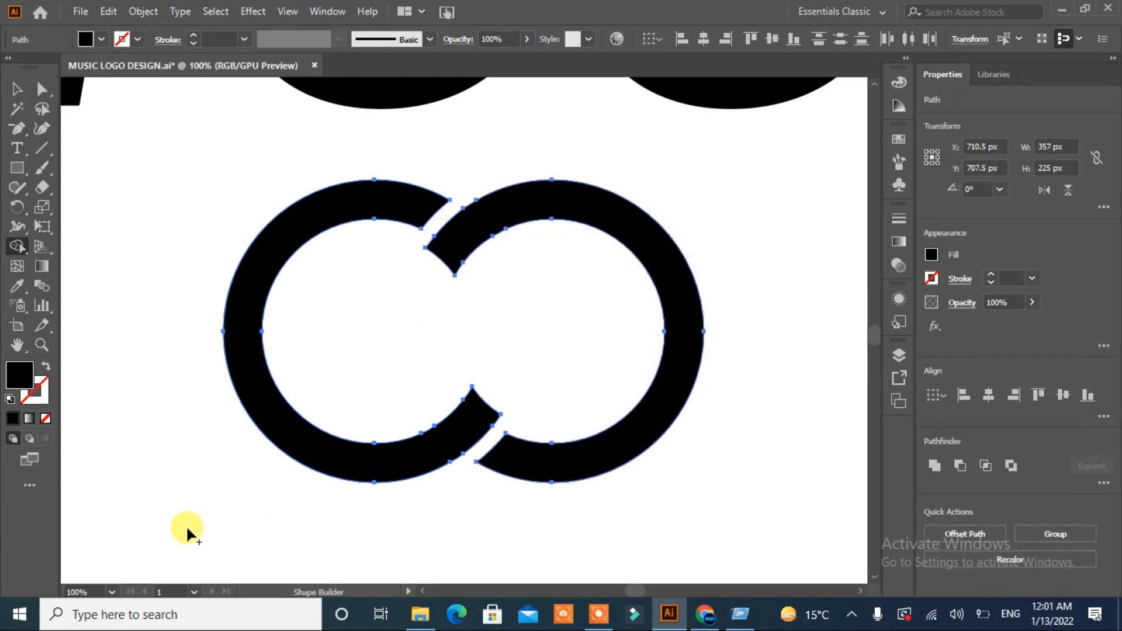
{"action": "left_click", "coordinate": [17, 89]}
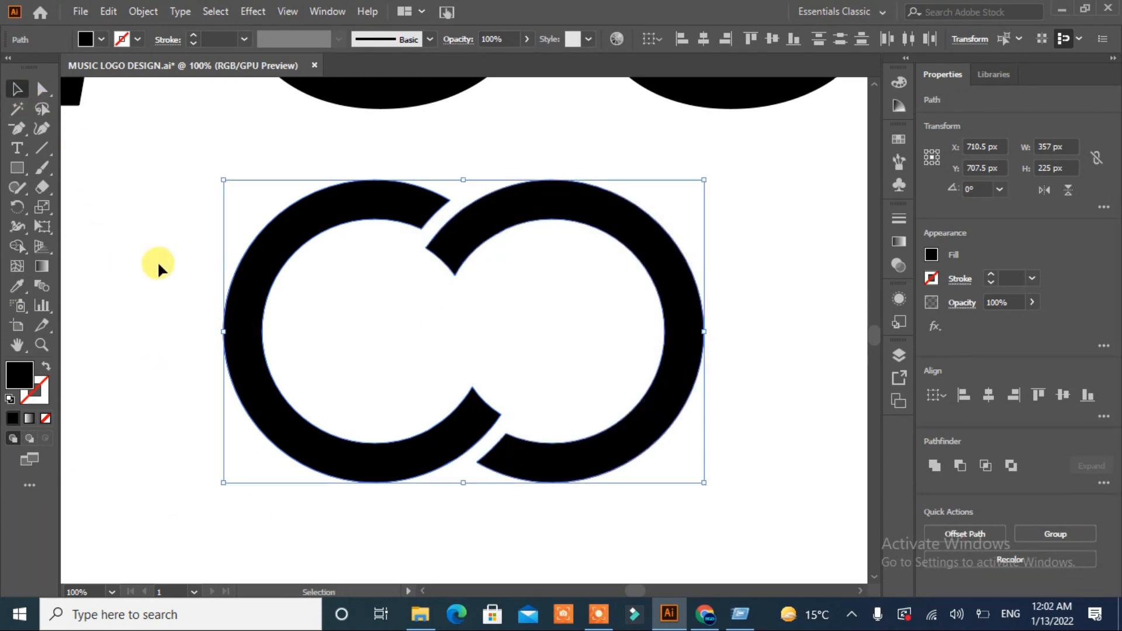
Step: Place the fork, shrunk and rotated to about 134°, with its handle on the right ring's upper end and its tines inside the left ring
{"action": "left_click", "coordinate": [177, 357]}
{"action": "key", "text": "ctrl+0"}
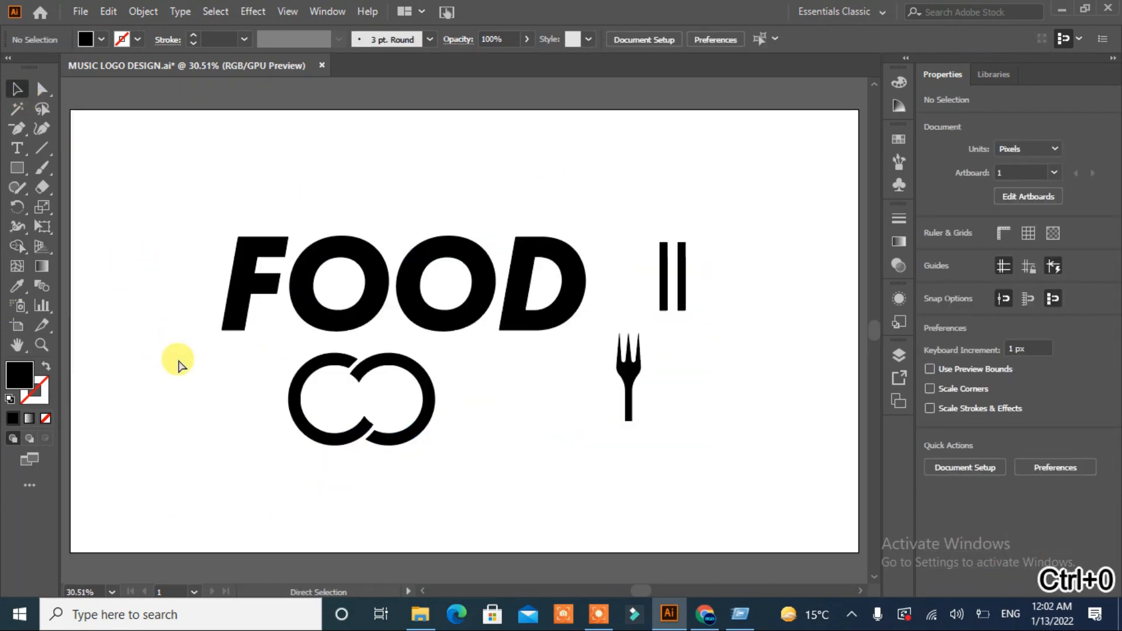
{"action": "left_click_drag", "start_coordinate": [626, 375], "coordinate": [554, 408]}
{"action": "left_click_drag", "start_coordinate": [576, 462], "coordinate": [348, 384]}
{"action": "left_click", "coordinate": [574, 457]}
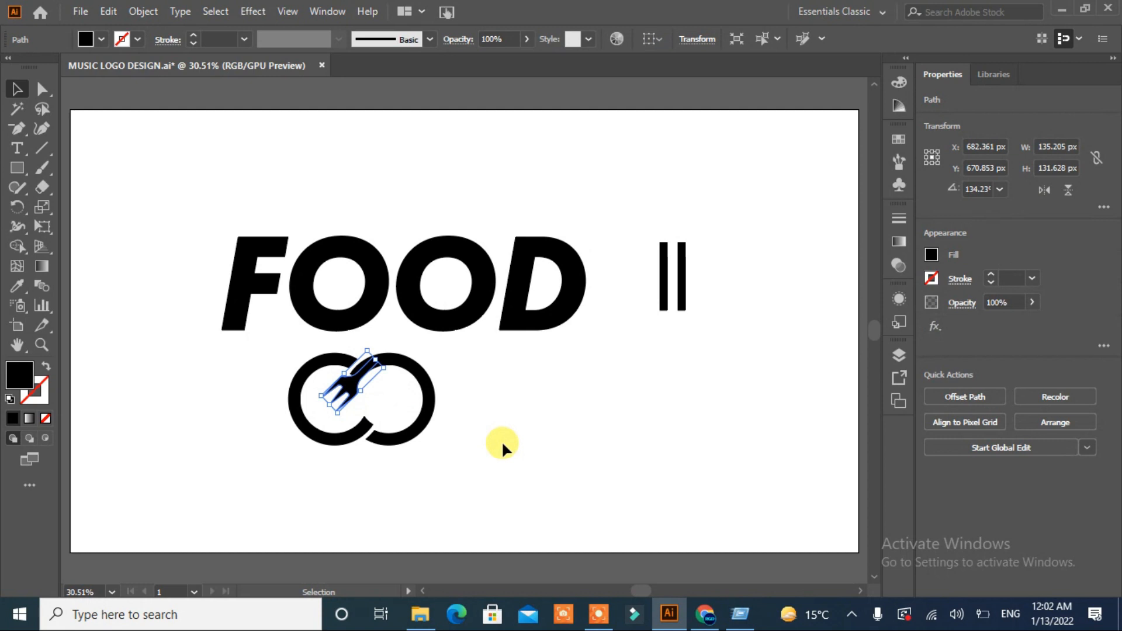
{"action": "left_click", "coordinate": [584, 430]}
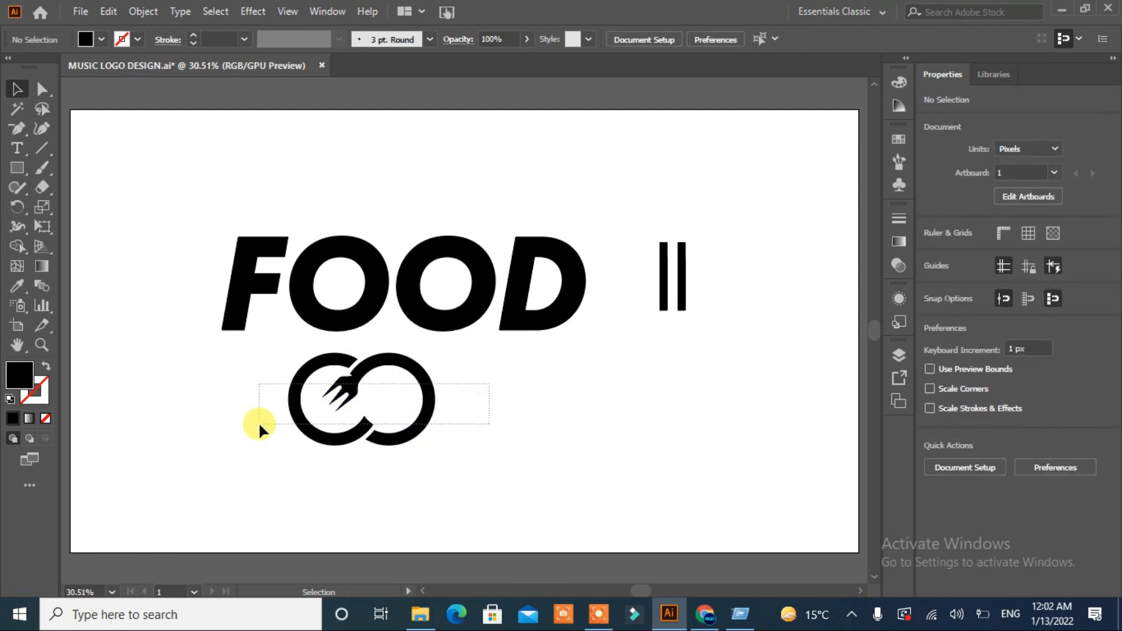
Step: Duplicate the rotated fork and place the copy in the empty area to the right of the rings
{"action": "left_click_drag", "start_coordinate": [259, 424], "coordinate": [259, 425]}
{"action": "left_click", "coordinate": [114, 504]}
{"action": "left_click_drag", "start_coordinate": [350, 388], "coordinate": [524, 393]}
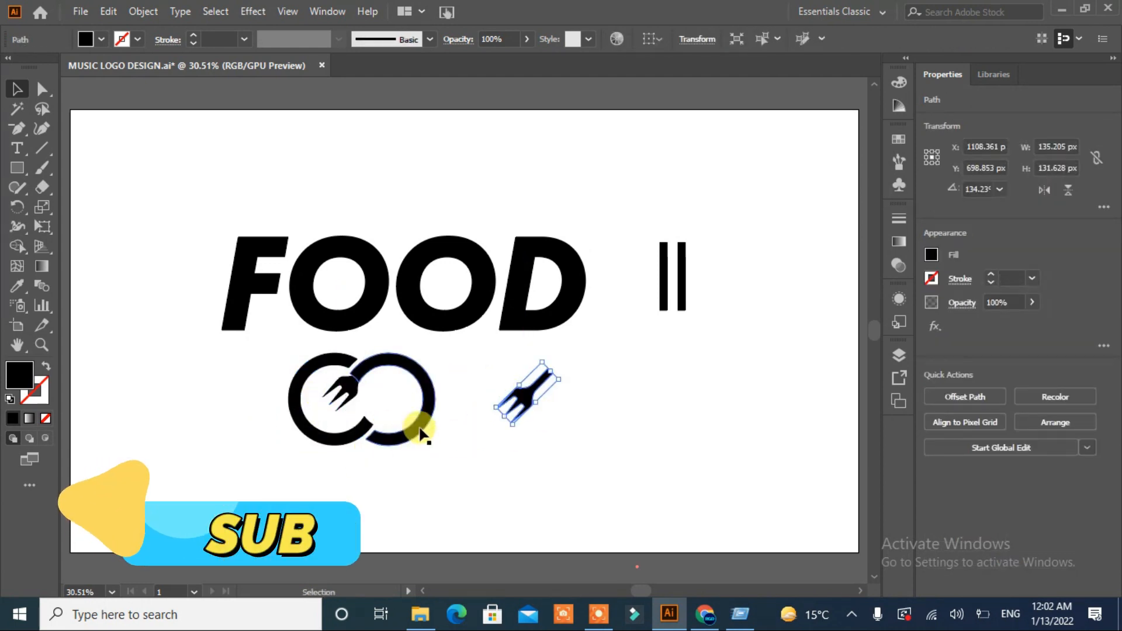
Step: Shift the fork in the rings down and left to about X 660, Y 683 px, keeping its handle end over the right ring's upper end
{"action": "left_click", "coordinate": [289, 404]}
{"action": "key", "text": "a"}
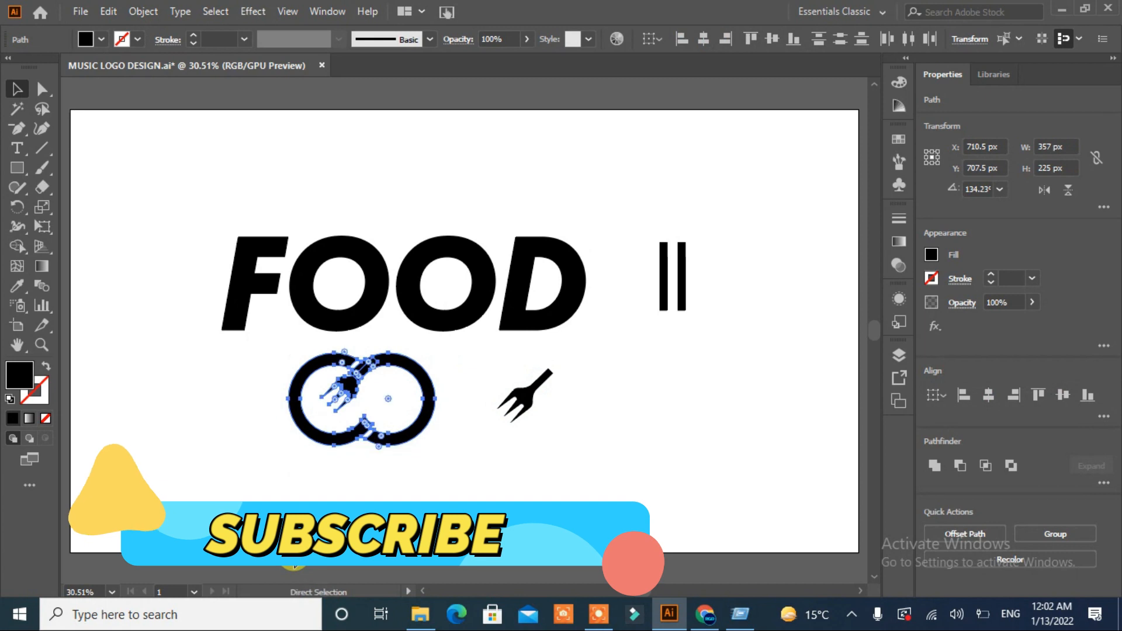
{"action": "key", "text": "ctrl+plus"}
{"action": "key", "text": "ctrl+plus"}
{"action": "key", "text": "ctrl+plus"}
{"action": "key", "text": "ctrl+plus"}
{"action": "key", "text": "ctrl+plus"}
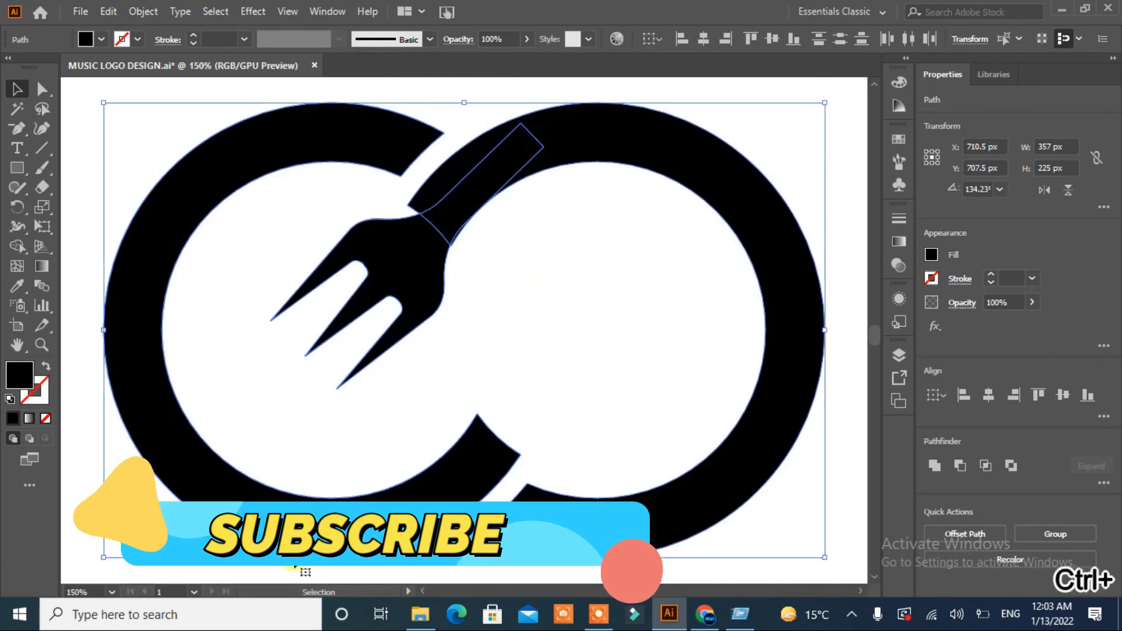
{"action": "left_click", "coordinate": [521, 318]}
{"action": "key", "text": "v"}
{"action": "left_click", "coordinate": [433, 260]}
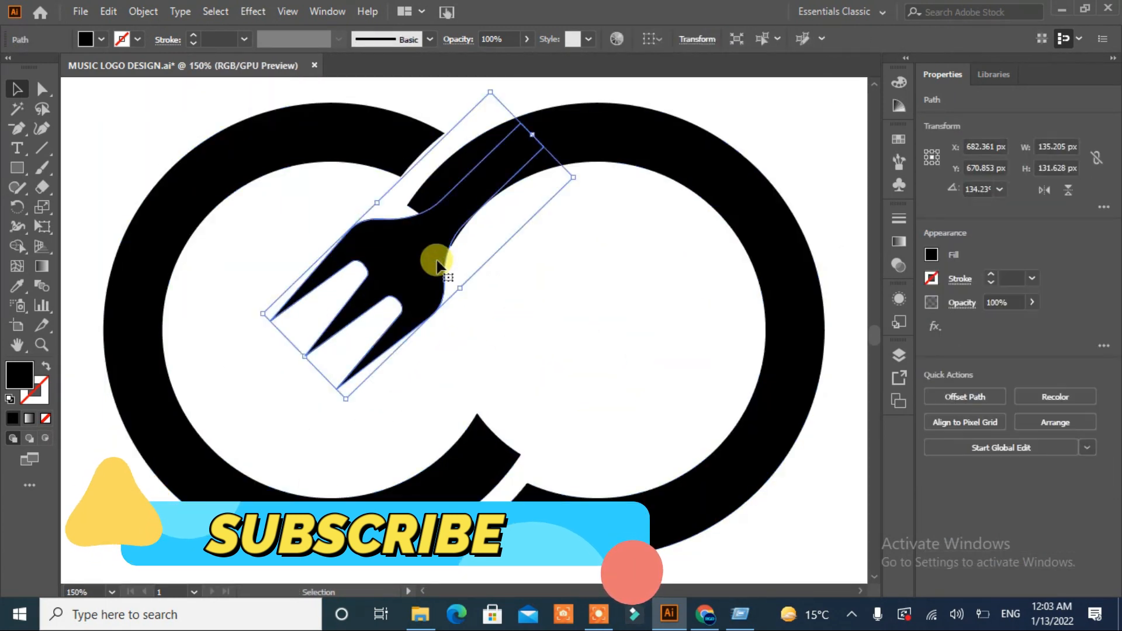
{"action": "key", "text": "Down"}
{"action": "key", "text": "Down"}
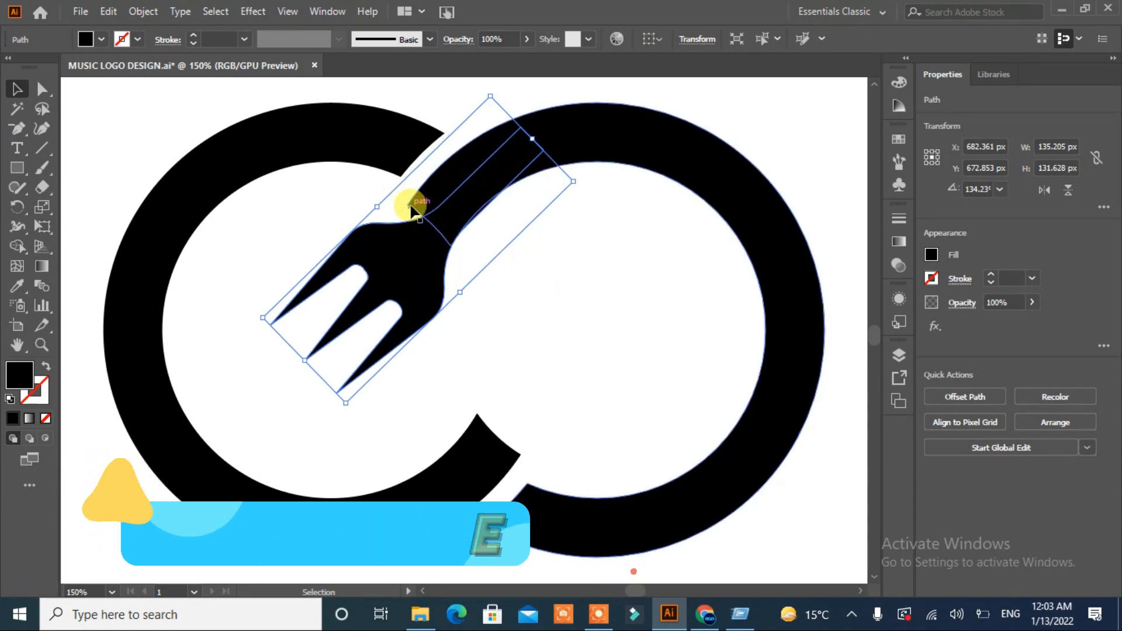
{"action": "left_click_drag", "start_coordinate": [409, 240], "coordinate": [346, 286]}
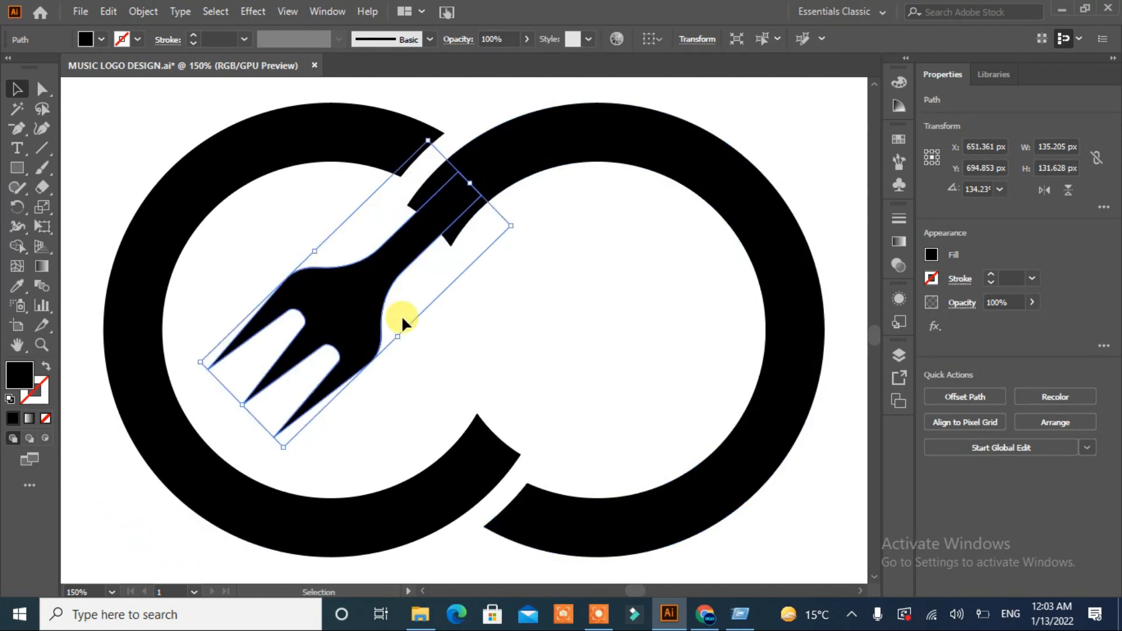
{"action": "left_click_drag", "start_coordinate": [372, 284], "coordinate": [383, 276]}
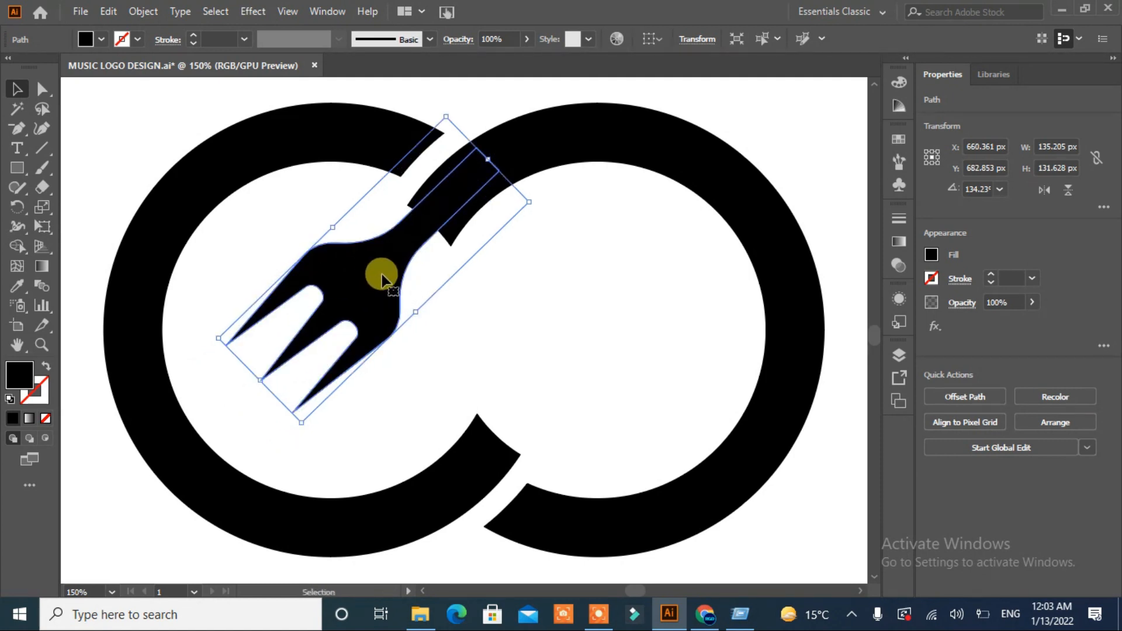
Step: Flare the fork's handle end by moving its two corner anchors to the right ring's edges, about 734, 635 px and 714, 614 px
{"action": "left_click", "coordinate": [41, 89]}
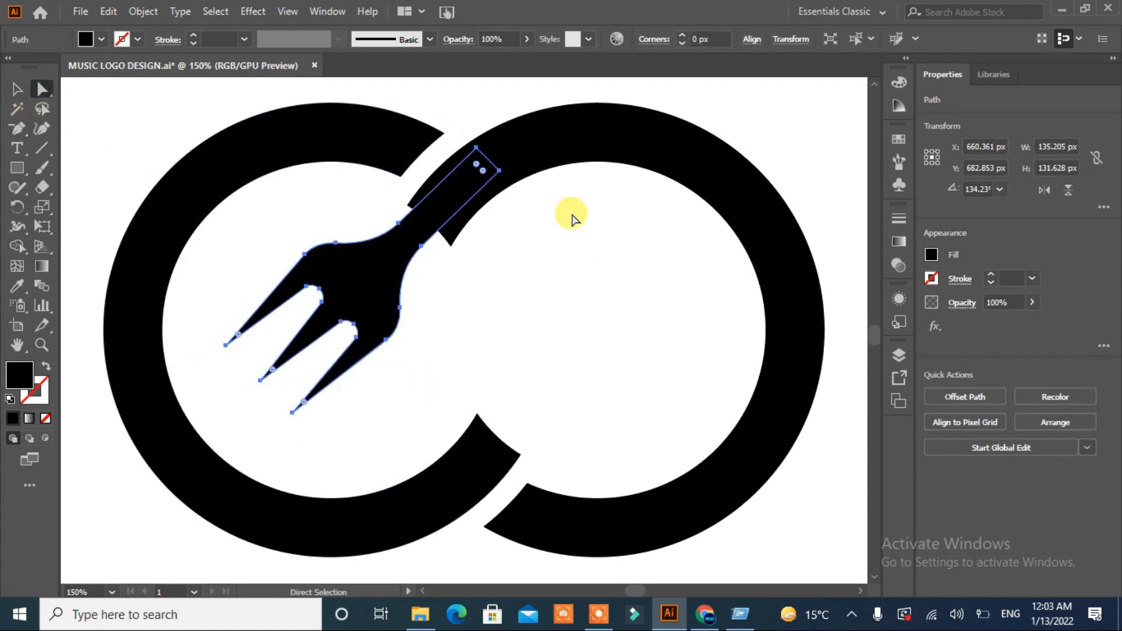
{"action": "left_click_drag", "start_coordinate": [504, 174], "coordinate": [511, 184]}
{"action": "left_click", "coordinate": [512, 184]}
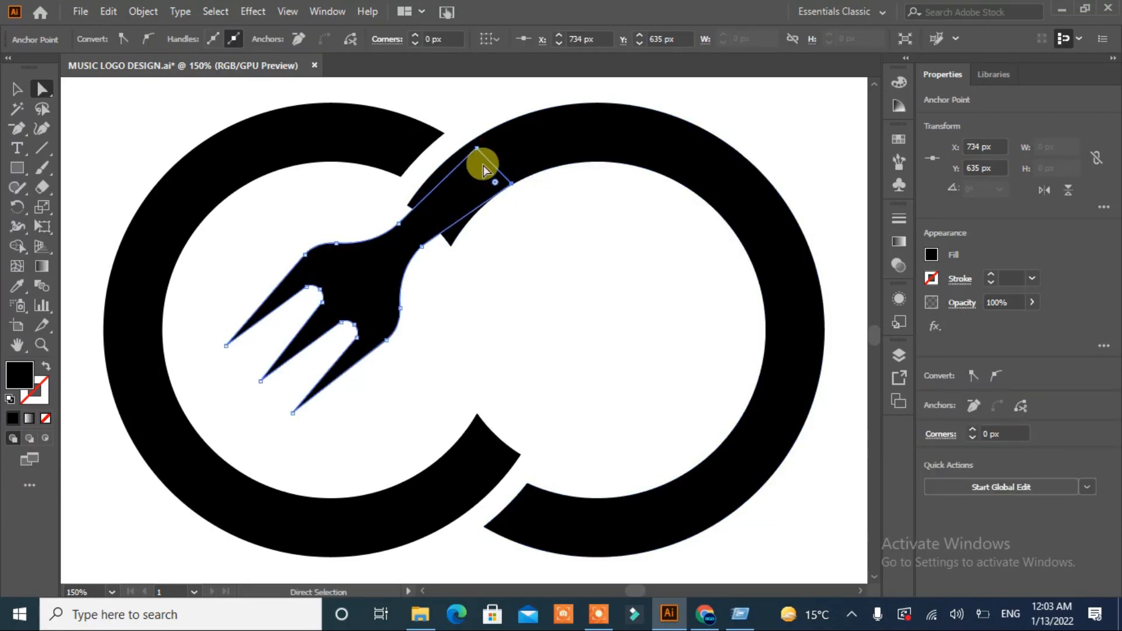
{"action": "left_click_drag", "start_coordinate": [476, 149], "coordinate": [471, 142]}
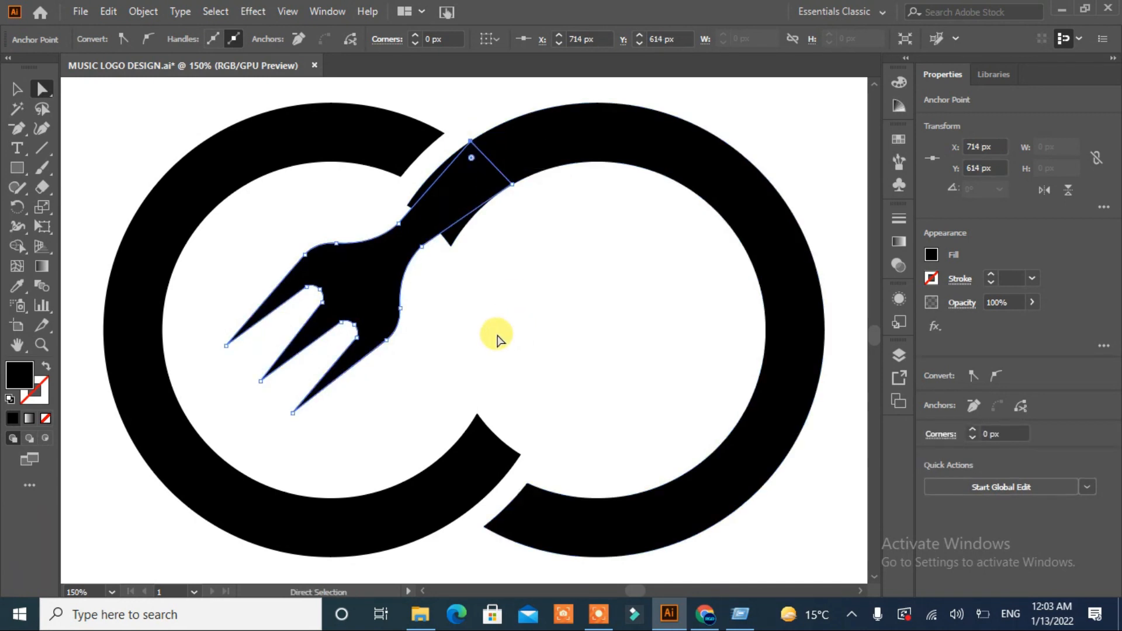
{"action": "left_click", "coordinate": [517, 275]}
{"action": "left_click_drag", "start_coordinate": [361, 198], "coordinate": [491, 250]}
{"action": "left_click", "coordinate": [18, 246]}
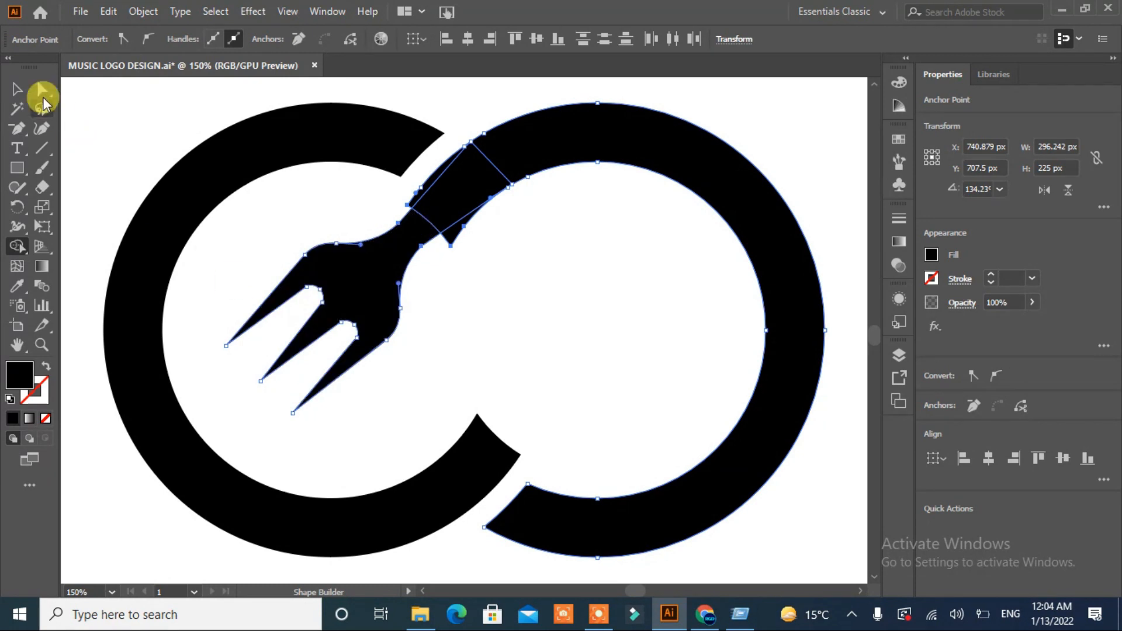
{"action": "left_click", "coordinate": [17, 89]}
{"action": "left_click", "coordinate": [146, 123]}
{"action": "left_click", "coordinate": [366, 256]}
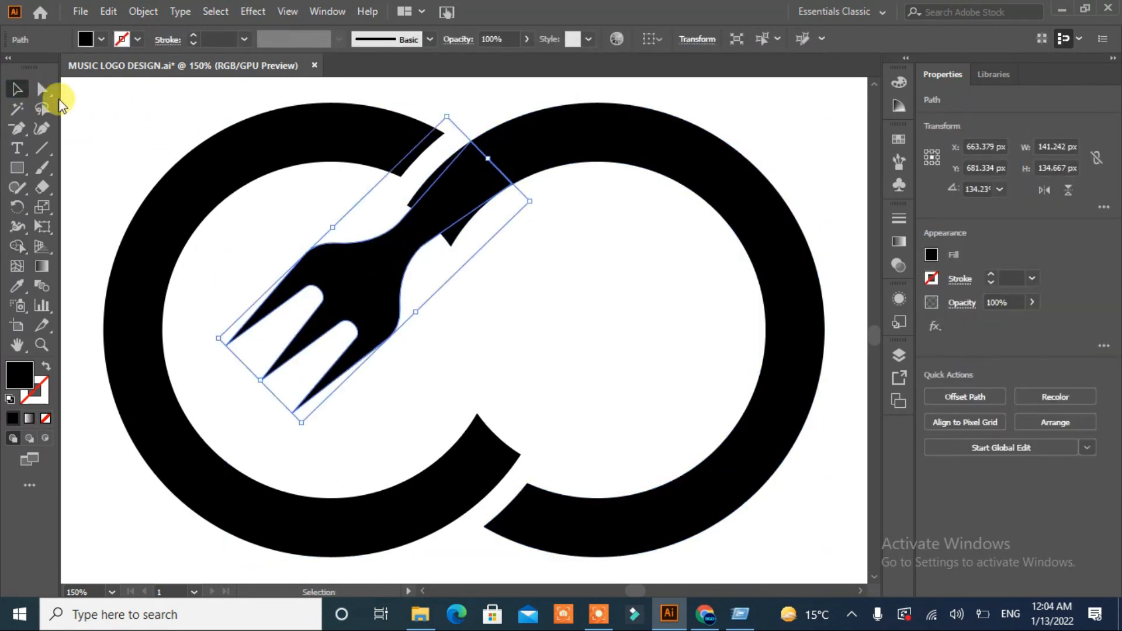
{"action": "left_click", "coordinate": [41, 89]}
{"action": "left_click", "coordinate": [471, 142]}
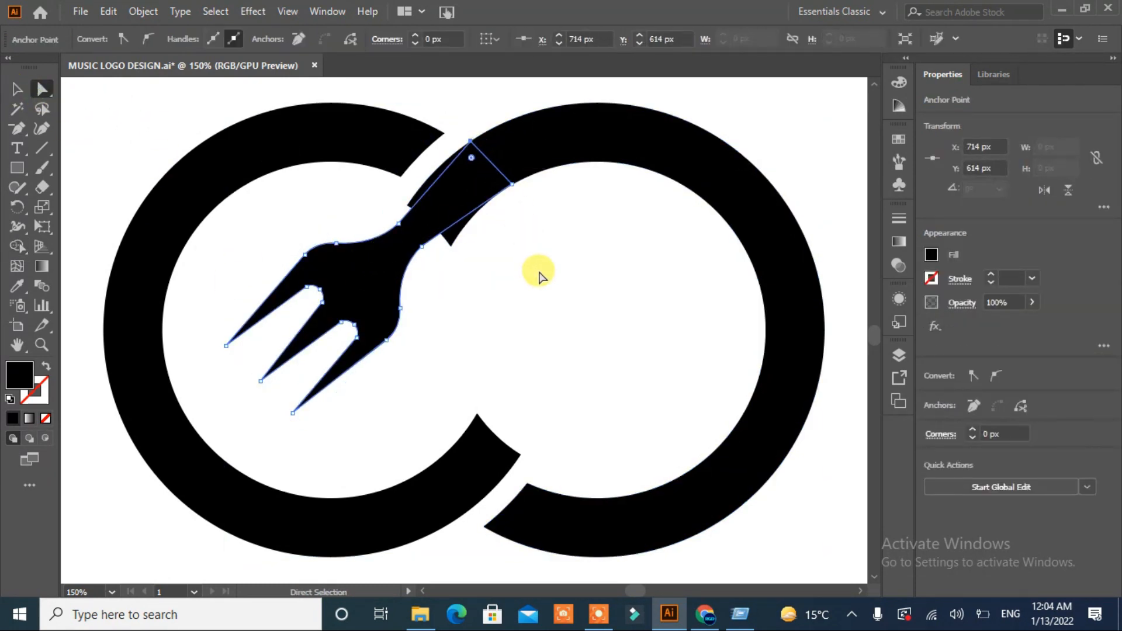
Step: Try to merge the fork into the right ring with Shape Builder, trimming the sliver above the handle and deleting the leftover corner below it
{"action": "left_click_drag", "start_coordinate": [479, 108], "coordinate": [518, 201]}
{"action": "left_click", "coordinate": [18, 250]}
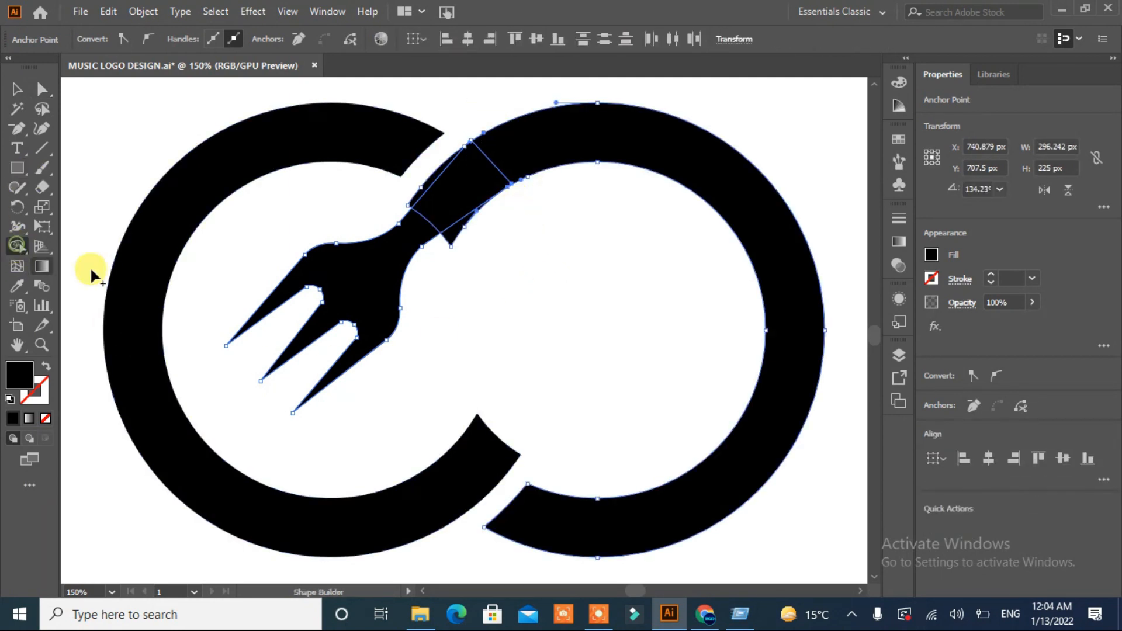
{"action": "left_click", "coordinate": [490, 169]}
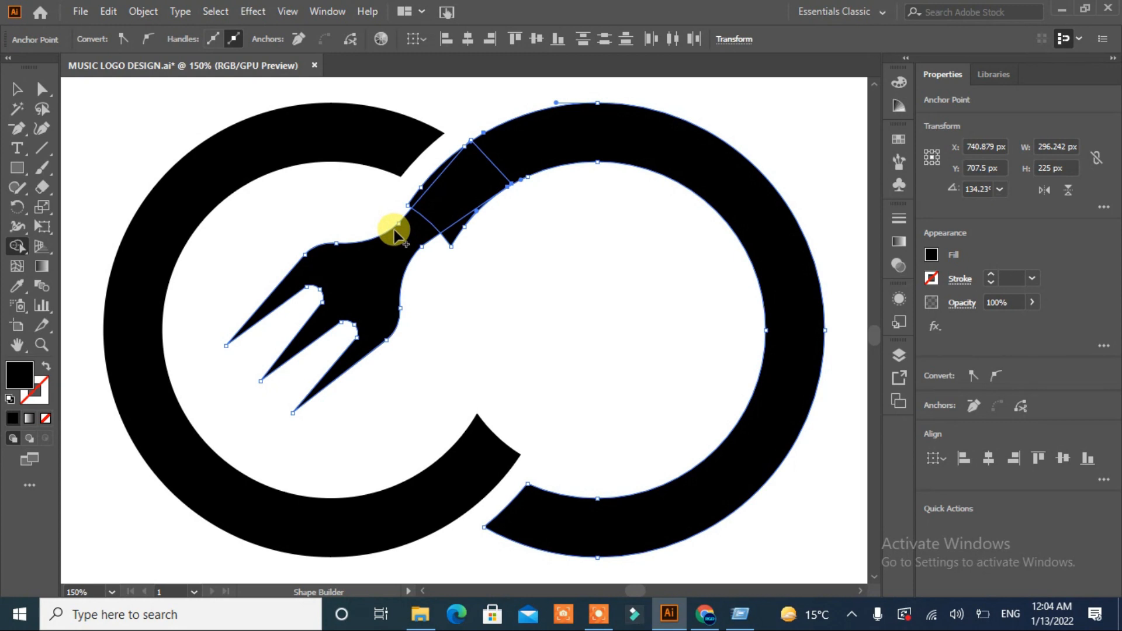
{"action": "left_click", "coordinate": [426, 186]}
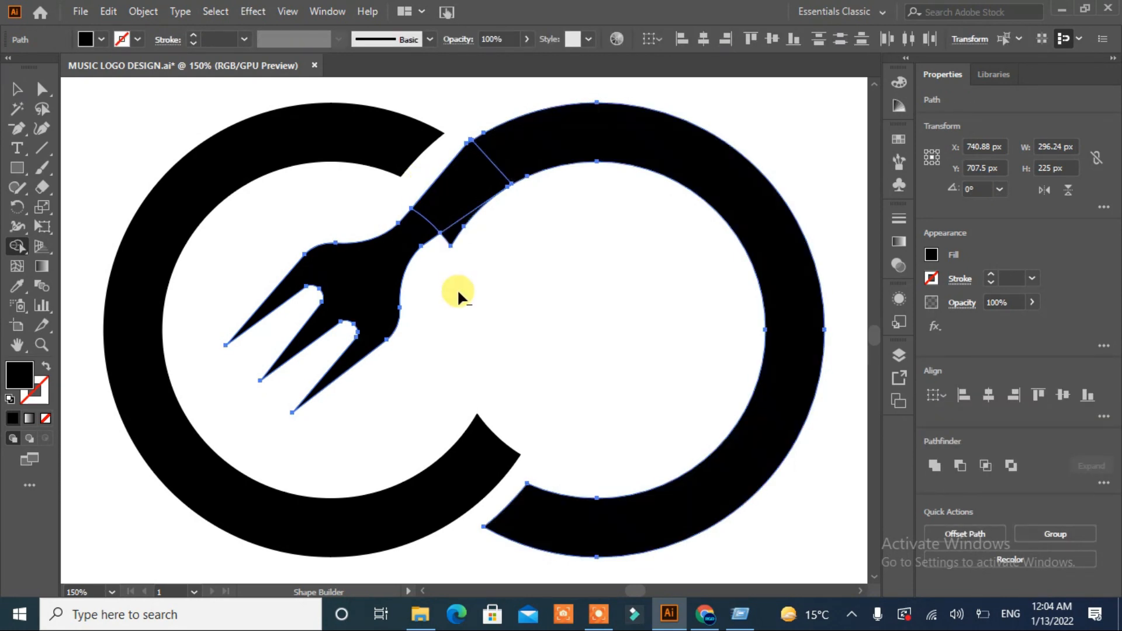
{"action": "mouse_move", "coordinate": [482, 170]}
{"action": "left_mouse_down"}
{"action": "mouse_move", "coordinate": [503, 152]}
{"action": "mouse_move", "coordinate": [415, 227]}
{"action": "mouse_move", "coordinate": [367, 317]}
{"action": "mouse_move", "coordinate": [313, 383]}
{"action": "left_mouse_up"}
{"action": "left_click", "coordinate": [17, 127]}
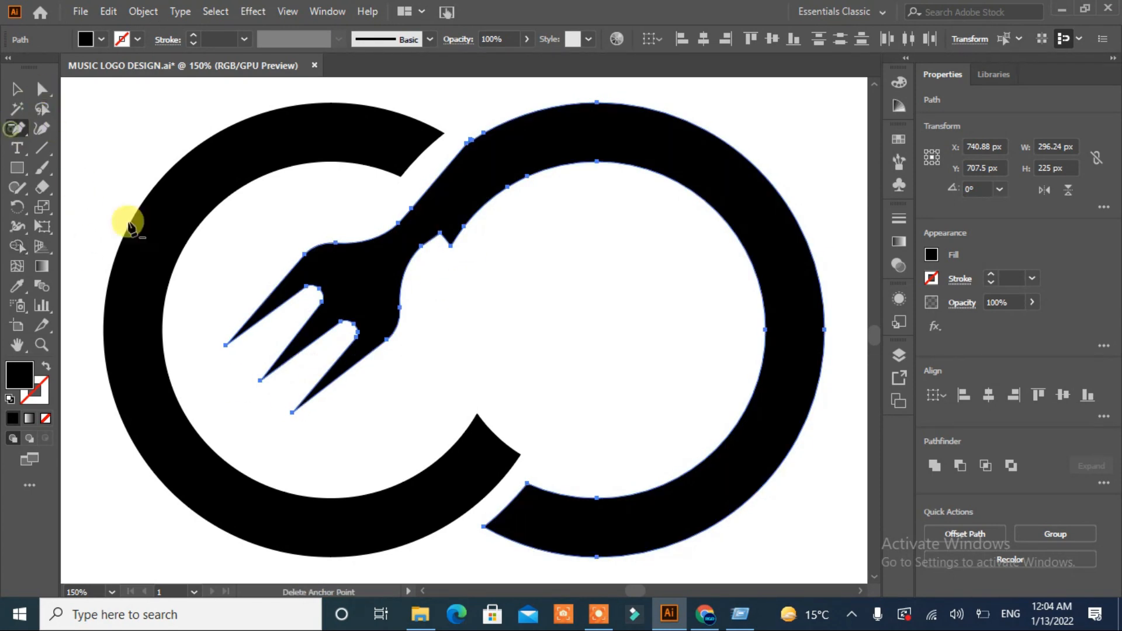
{"action": "left_click", "coordinate": [451, 246]}
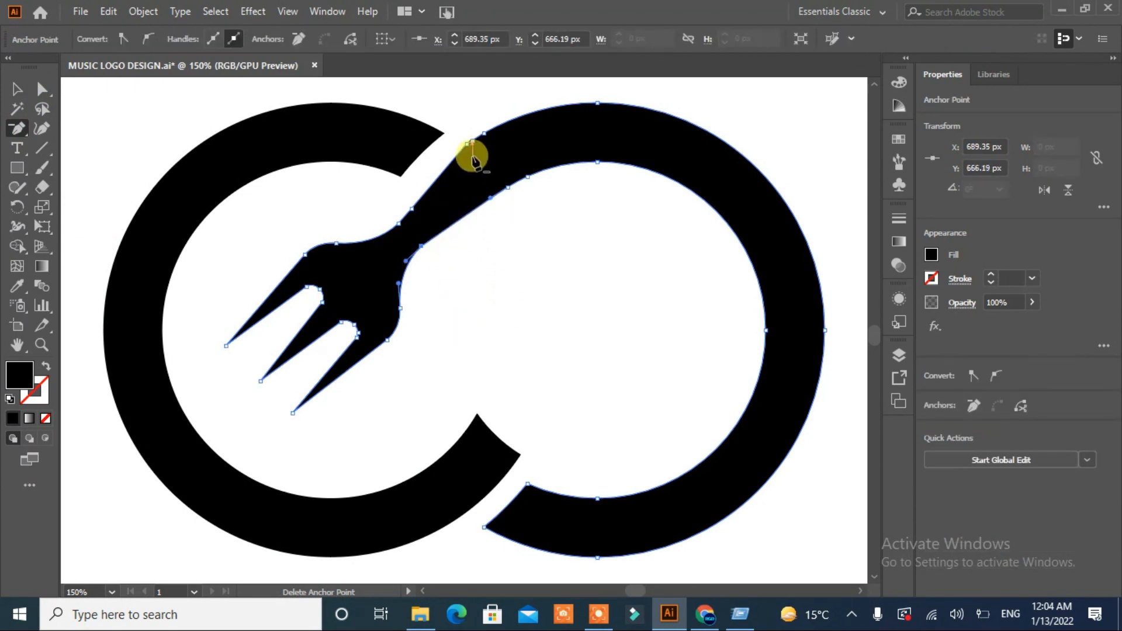
Step: Try to adjust the anchor points where the handle's upper edge meets the right ring's outer edge
{"action": "left_click", "coordinate": [42, 89]}
{"action": "left_click", "coordinate": [296, 237]}
{"action": "left_click", "coordinate": [471, 145]}
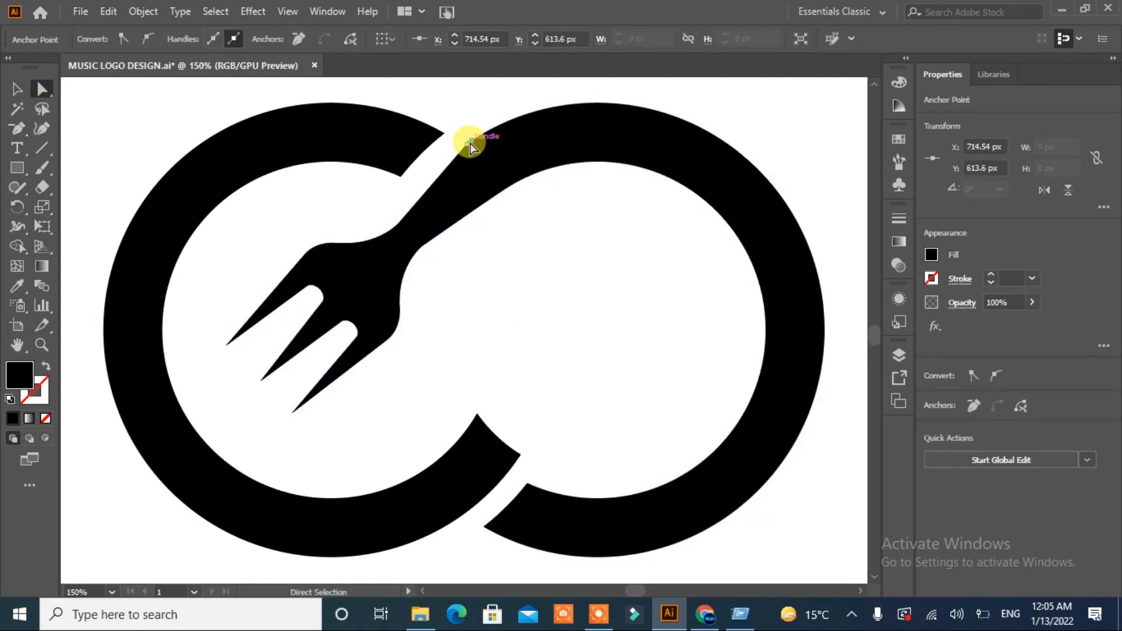
{"action": "left_click", "coordinate": [509, 220]}
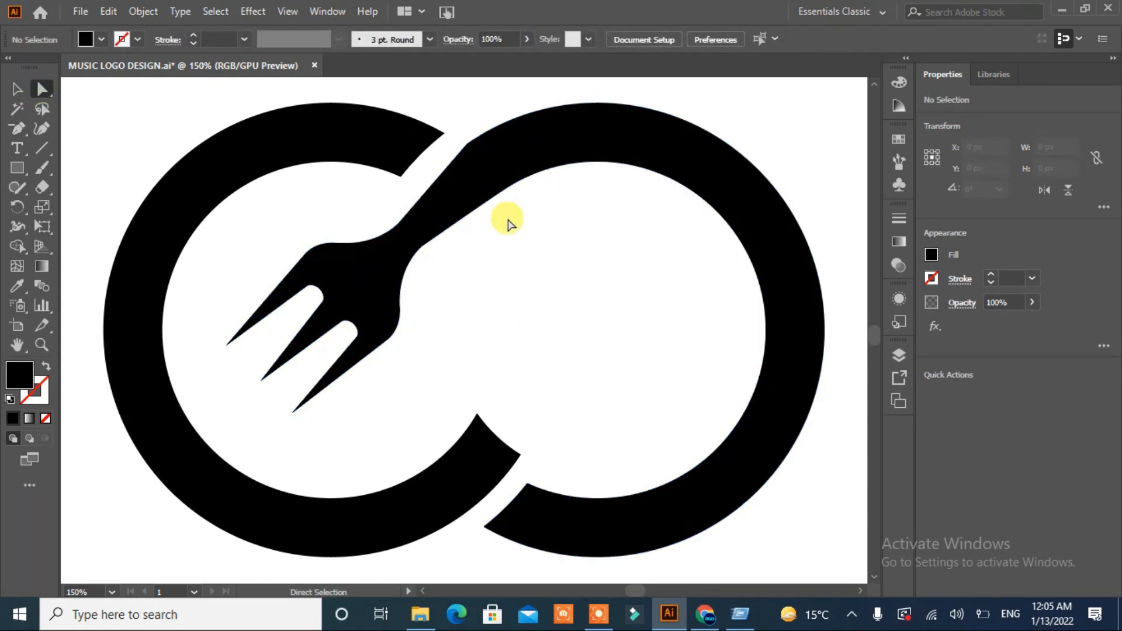
{"action": "left_click", "coordinate": [465, 147]}
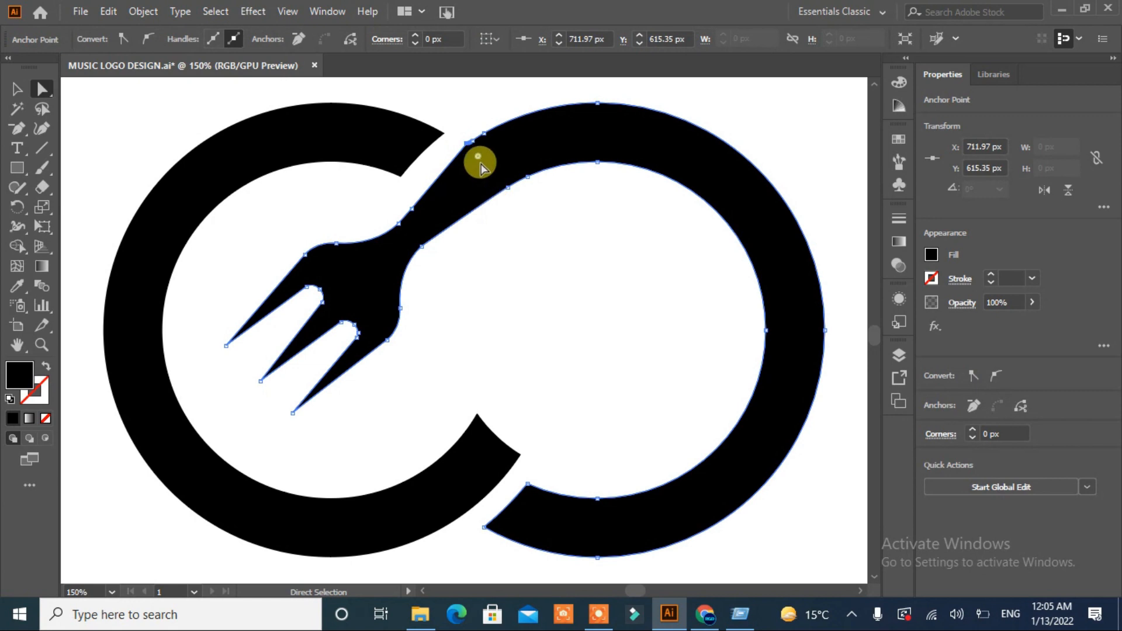
{"action": "left_click", "coordinate": [525, 299]}
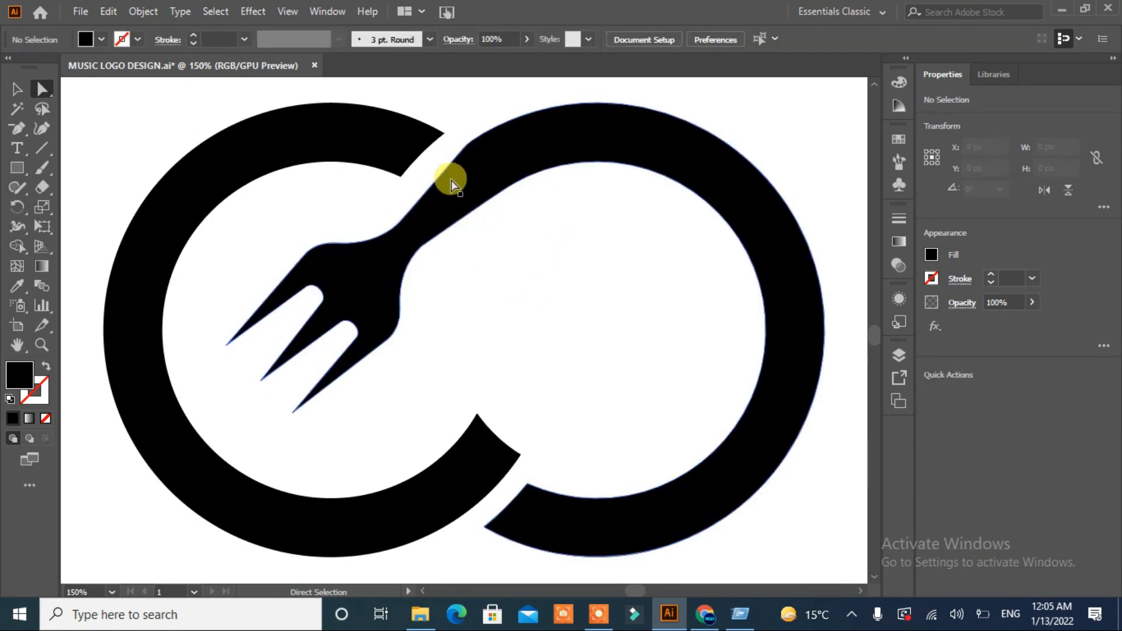
{"action": "left_click_drag", "start_coordinate": [473, 142], "coordinate": [476, 139]}
{"action": "key", "text": "ctrl+z"}
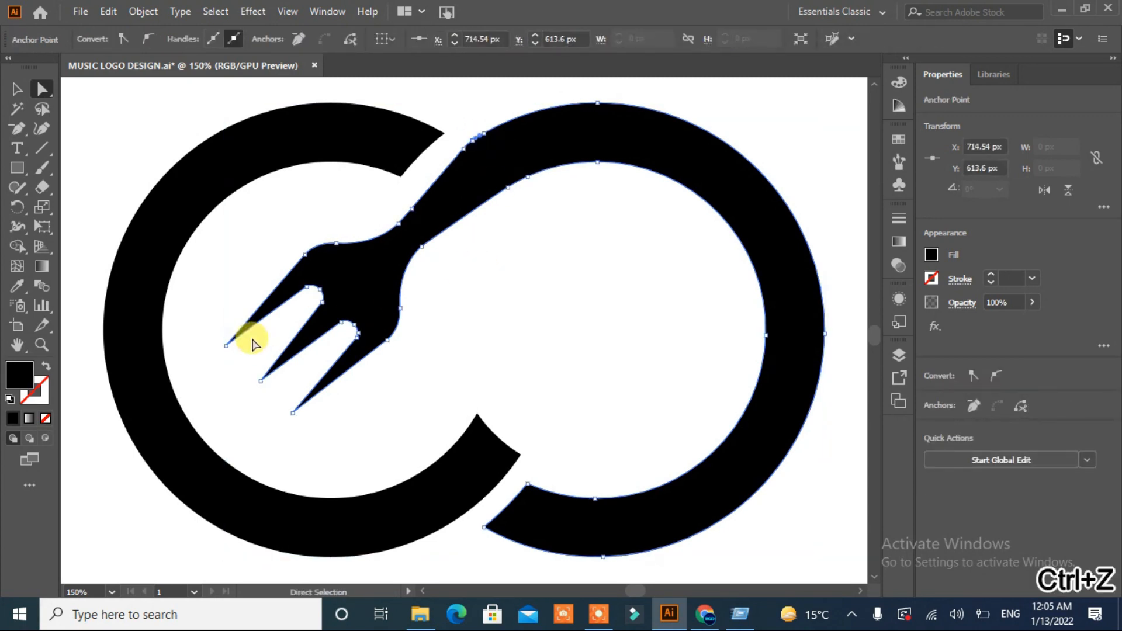
Step: Try to soften both joints between the fork handle and the right ring with the Smooth tool
{"action": "left_click", "coordinate": [17, 187]}
{"action": "left_click", "coordinate": [88, 223]}
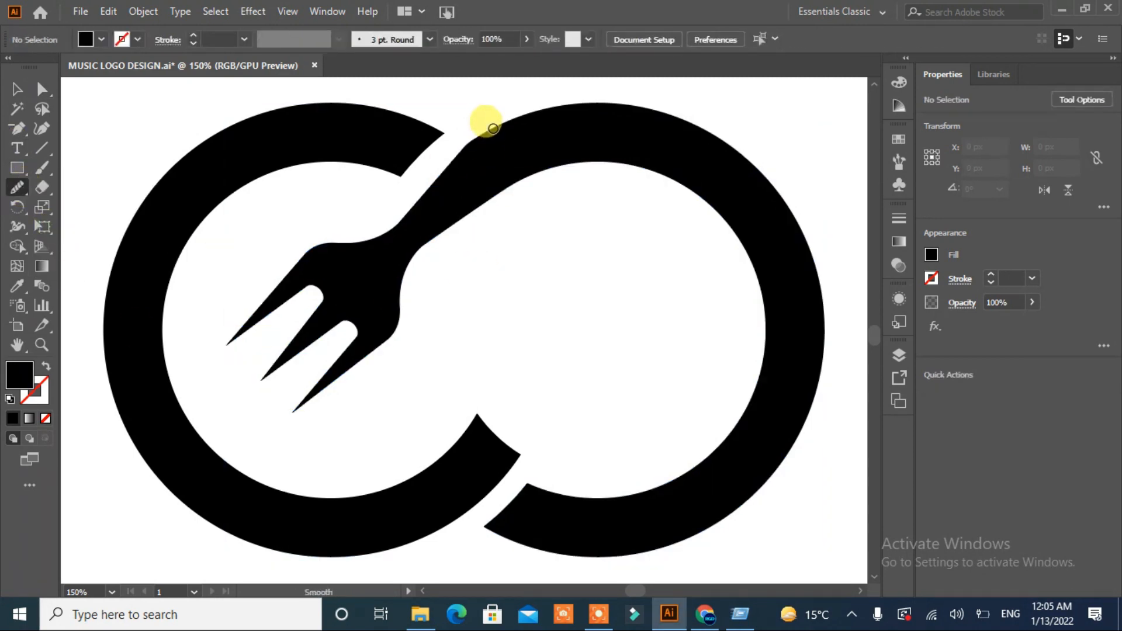
{"action": "left_click", "coordinate": [459, 167], "text": "ctrl"}
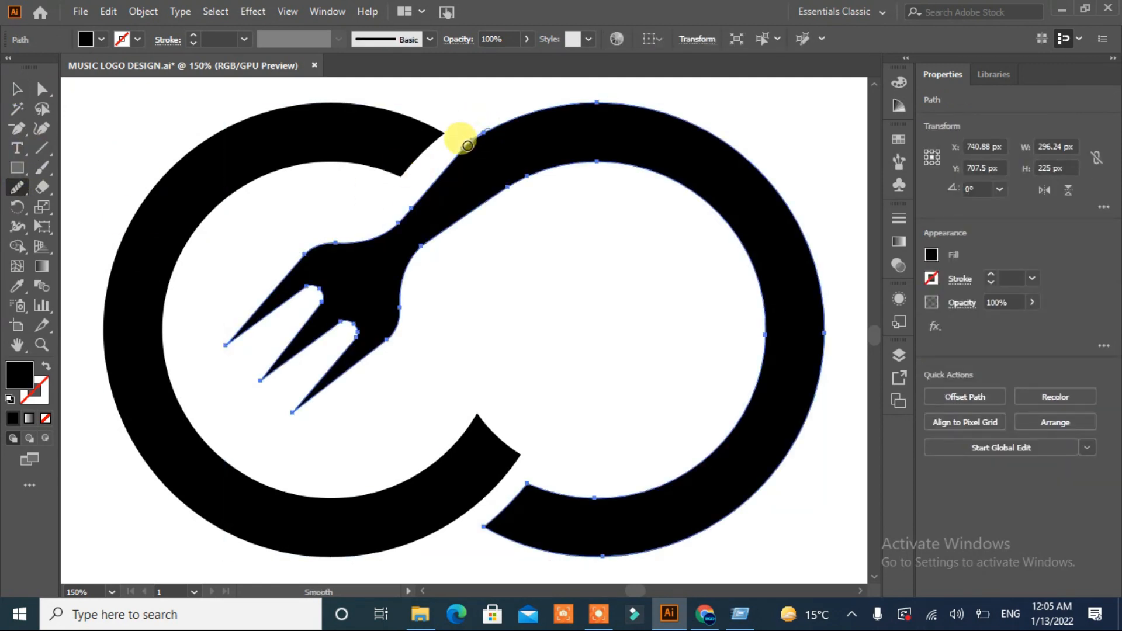
{"action": "left_click_drag", "start_coordinate": [425, 196], "coordinate": [450, 166]}
{"action": "mouse_move", "coordinate": [531, 114]}
{"action": "left_mouse_down"}
{"action": "mouse_move", "coordinate": [494, 125]}
{"action": "mouse_move", "coordinate": [447, 172]}
{"action": "left_mouse_up"}
{"action": "left_click_drag", "start_coordinate": [409, 213], "coordinate": [413, 253]}
{"action": "left_click_drag", "start_coordinate": [512, 186], "coordinate": [491, 207]}
{"action": "left_click_drag", "start_coordinate": [422, 247], "coordinate": [392, 314]}
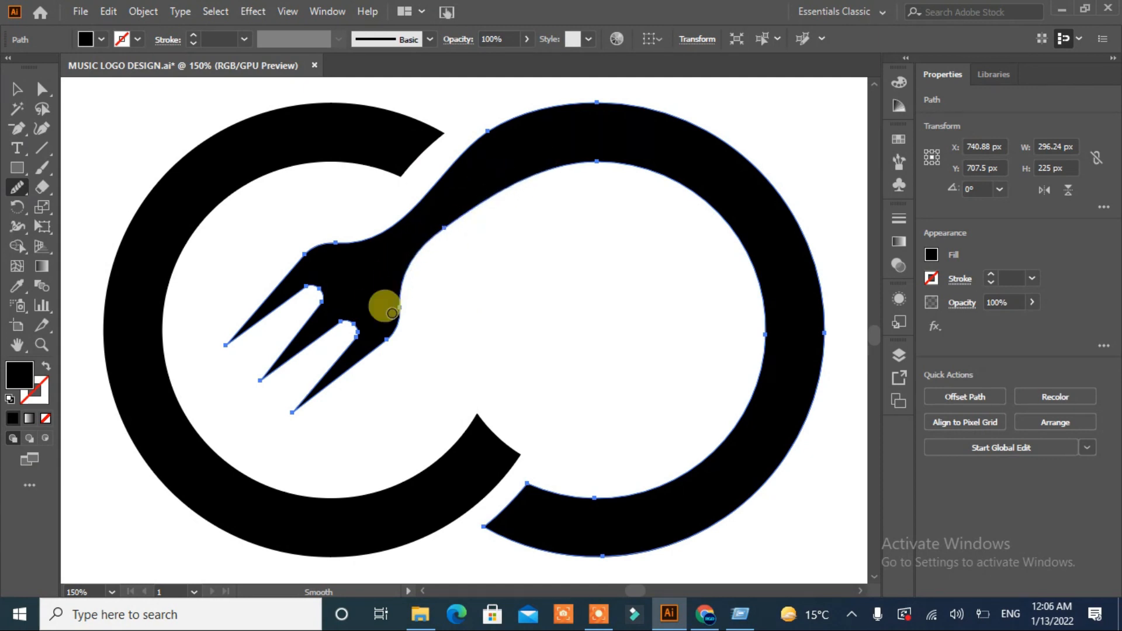
{"action": "left_click_drag", "start_coordinate": [451, 174], "coordinate": [438, 182]}
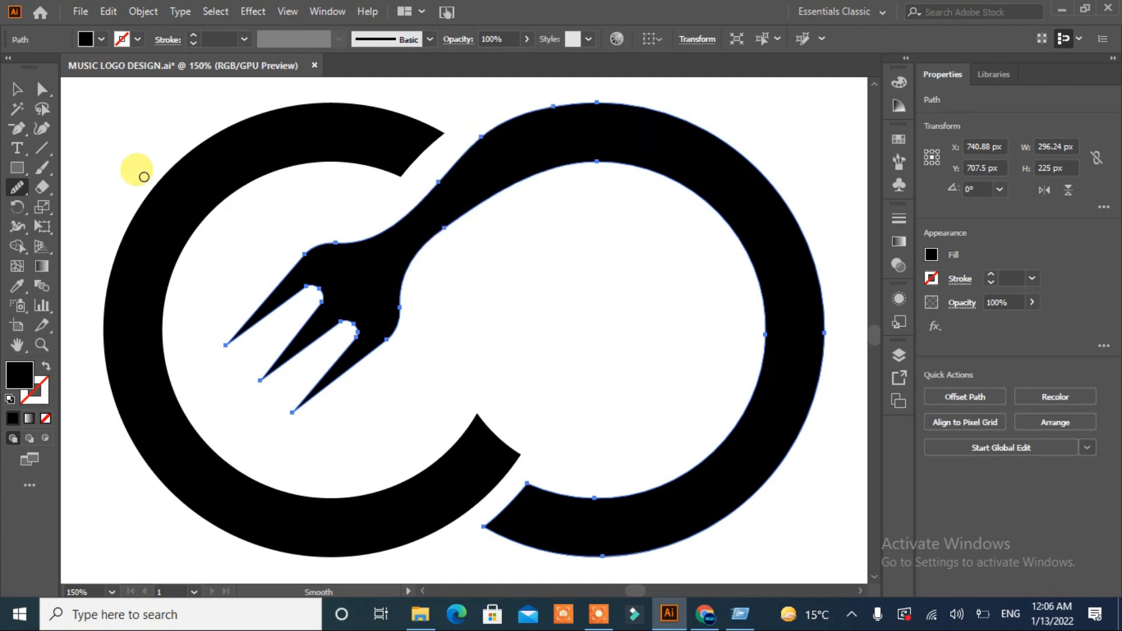
Step: Undo the smoothing, the anchor edits and the merge, back to a separate fork and right ring
{"action": "key", "text": "ctrl+z"}
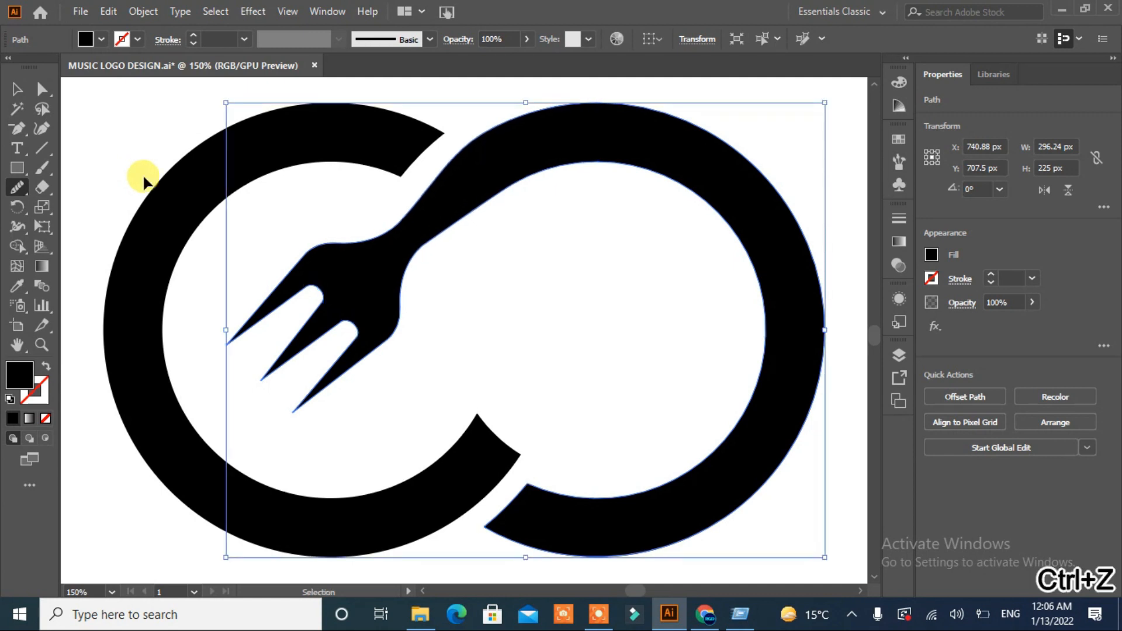
{"action": "key", "text": "ctrl+z"}
{"action": "key", "text": "ctrl+z"}
{"action": "key", "text": "ctrl+z"}
{"action": "key", "text": "ctrl+z"}
Step: Move the fork slightly down and left, and enlarge it to about 170 × 163 px with its handle reaching further over the right ring
{"action": "left_click", "coordinate": [20, 89]}
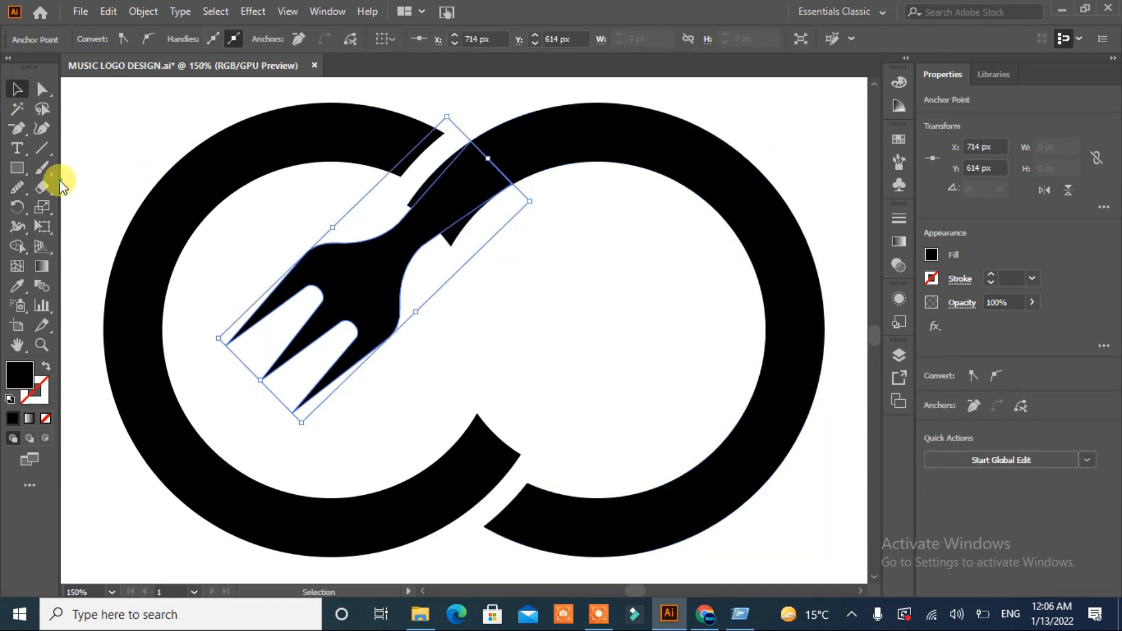
{"action": "left_click", "coordinate": [94, 153]}
{"action": "left_click_drag", "start_coordinate": [383, 251], "coordinate": [369, 263]}
{"action": "left_click_drag", "start_coordinate": [474, 167], "coordinate": [544, 124]}
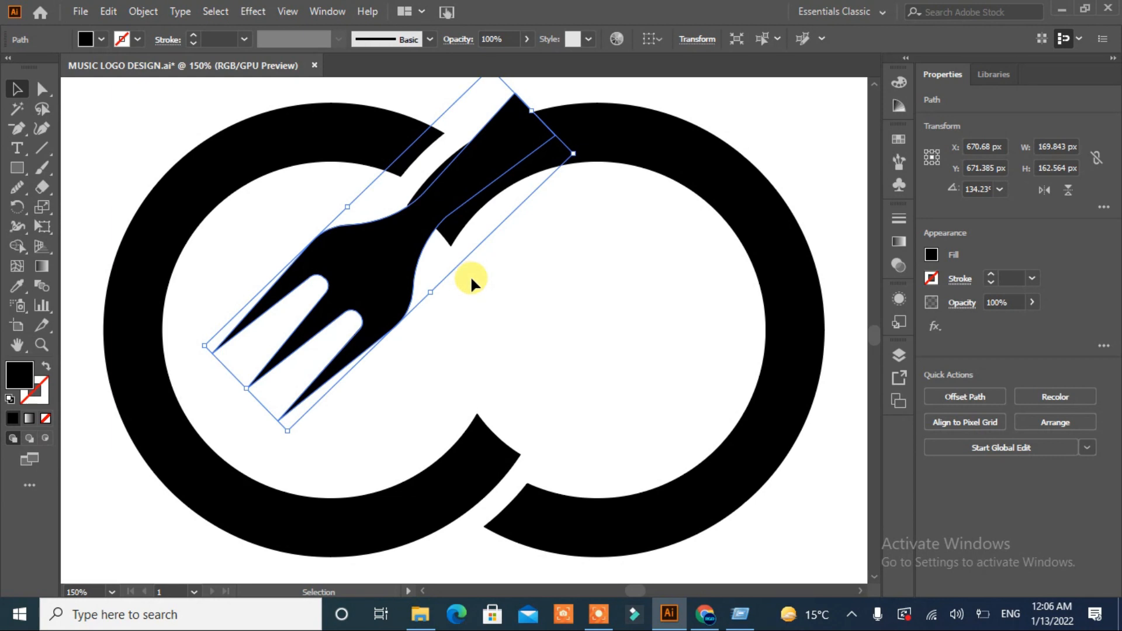
Step: Move the lower corner anchor of the fork's handle end onto the right ring's inner edge, at about 742, 631 px
{"action": "left_click", "coordinate": [37, 93]}
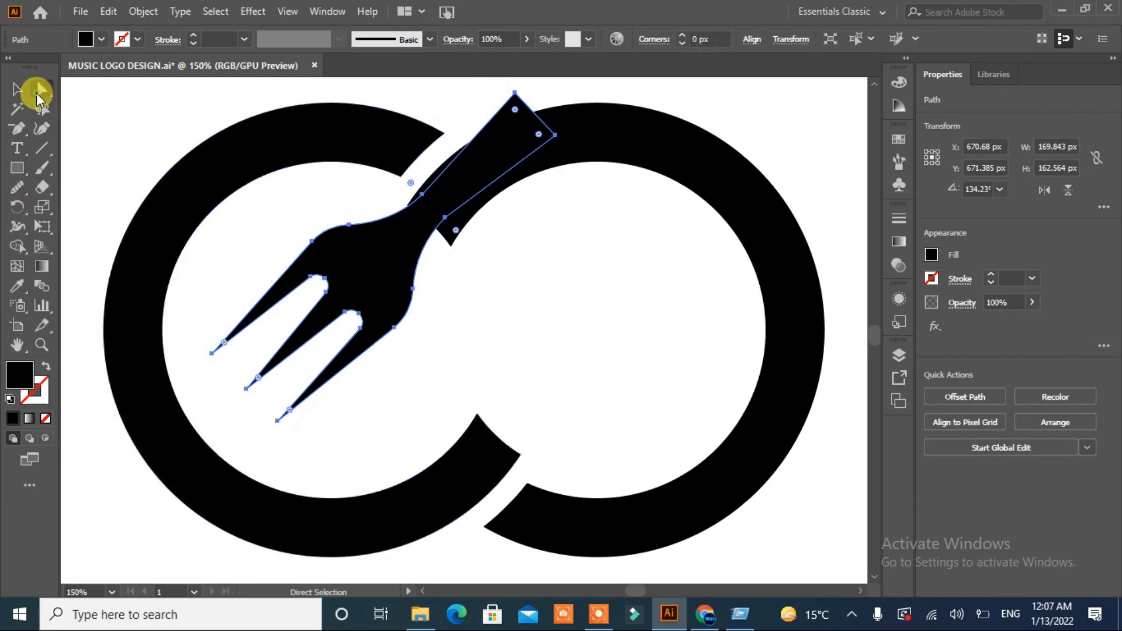
{"action": "left_click", "coordinate": [127, 155]}
{"action": "left_click_drag", "start_coordinate": [555, 138], "coordinate": [525, 174]}
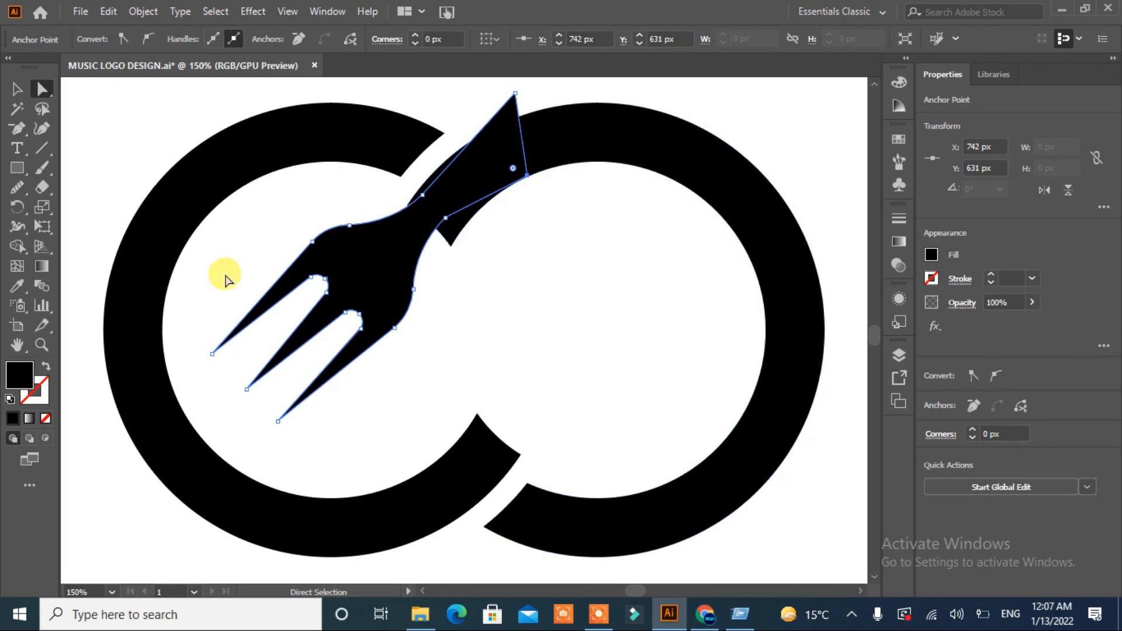
Step: Merge the fork and the right ring into one shape with the Shape Builder tool
{"action": "left_click", "coordinate": [18, 92]}
{"action": "mouse_move", "coordinate": [568, 96]}
{"action": "left_mouse_down"}
{"action": "mouse_move", "coordinate": [450, 197]}
{"action": "mouse_move", "coordinate": [405, 216]}
{"action": "mouse_move", "coordinate": [551, 150]}
{"action": "mouse_move", "coordinate": [464, 138]}
{"action": "mouse_move", "coordinate": [507, 115]}
{"action": "left_mouse_up"}
{"action": "left_click", "coordinate": [17, 249]}
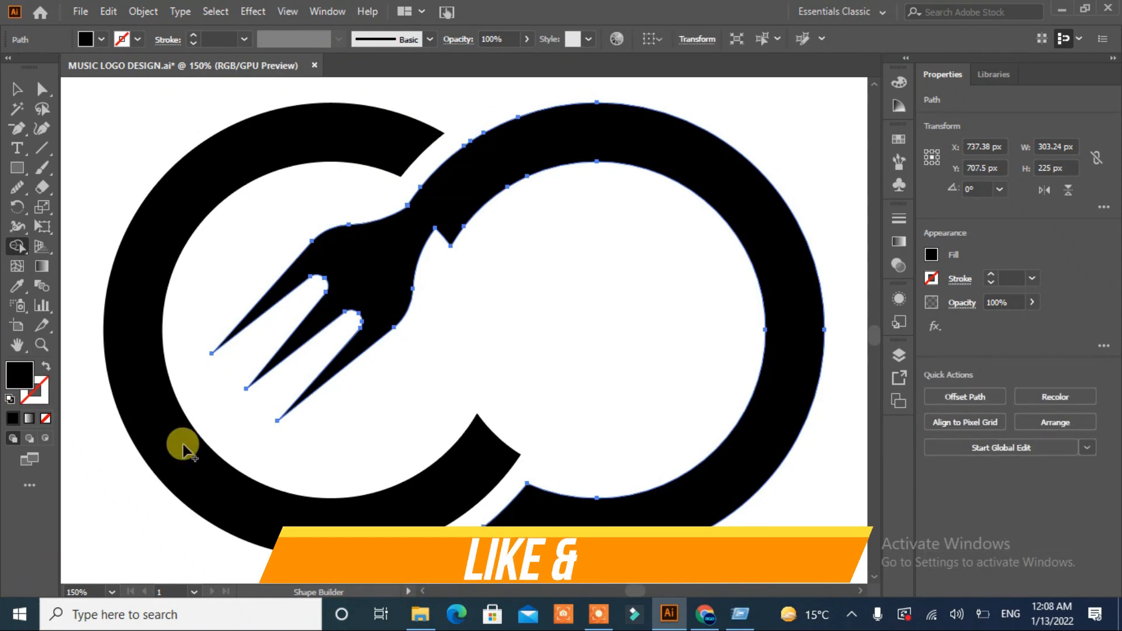
Step: Round the sharp notch between the fork's neck and the cut lower end of the ring joint
{"action": "left_click", "coordinate": [39, 92]}
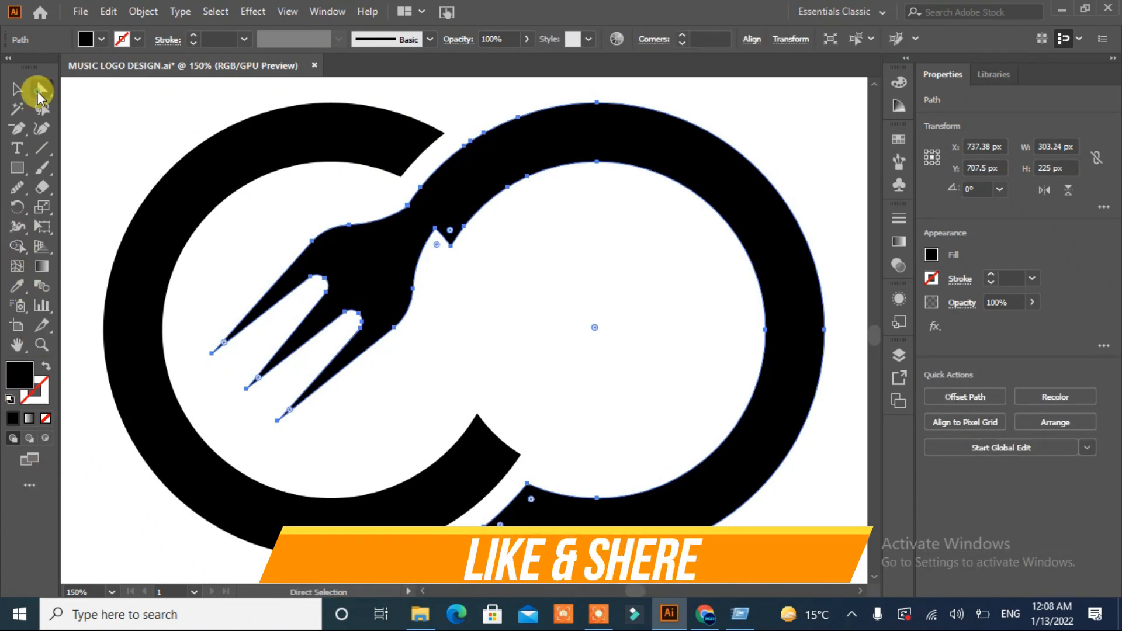
{"action": "left_click", "coordinate": [435, 230]}
{"action": "left_click_drag", "start_coordinate": [438, 245], "coordinate": [442, 288]}
{"action": "left_click", "coordinate": [493, 298]}
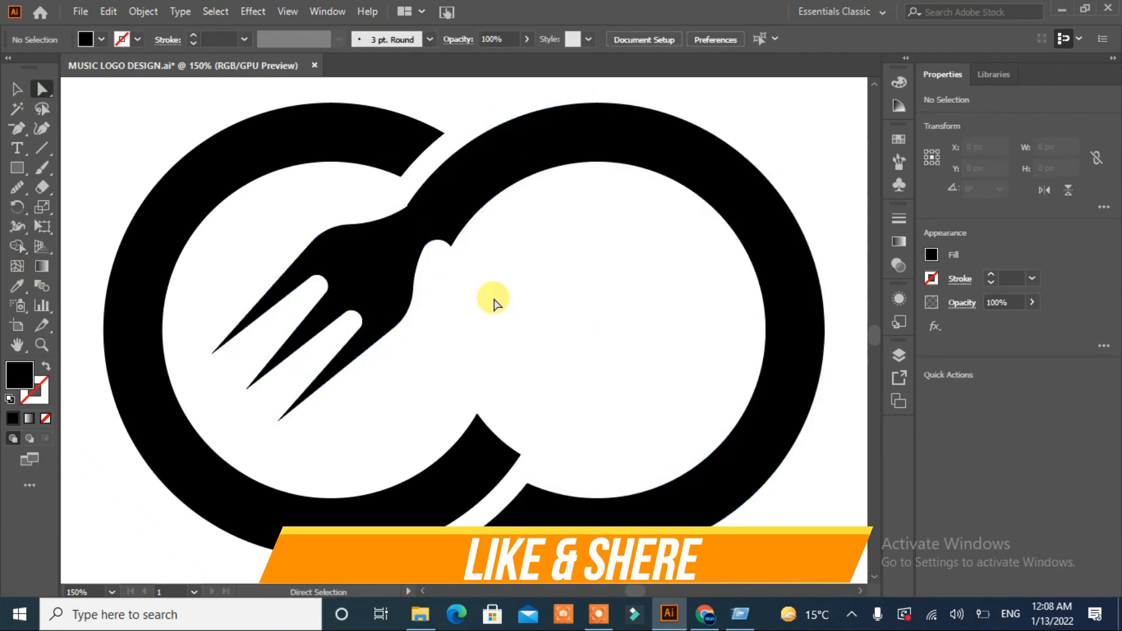
Step: Smooth the outer edge where the fork's neck meets the right ring, and brush over the rounded notch opposite
{"action": "left_click", "coordinate": [407, 206]}
{"action": "key", "text": "shift+n"}
{"action": "left_click_drag", "start_coordinate": [328, 231], "coordinate": [401, 195]}
{"action": "mouse_move", "coordinate": [422, 251]}
{"action": "left_mouse_down"}
{"action": "mouse_move", "coordinate": [449, 245]}
{"action": "mouse_move", "coordinate": [437, 247]}
{"action": "left_mouse_up"}
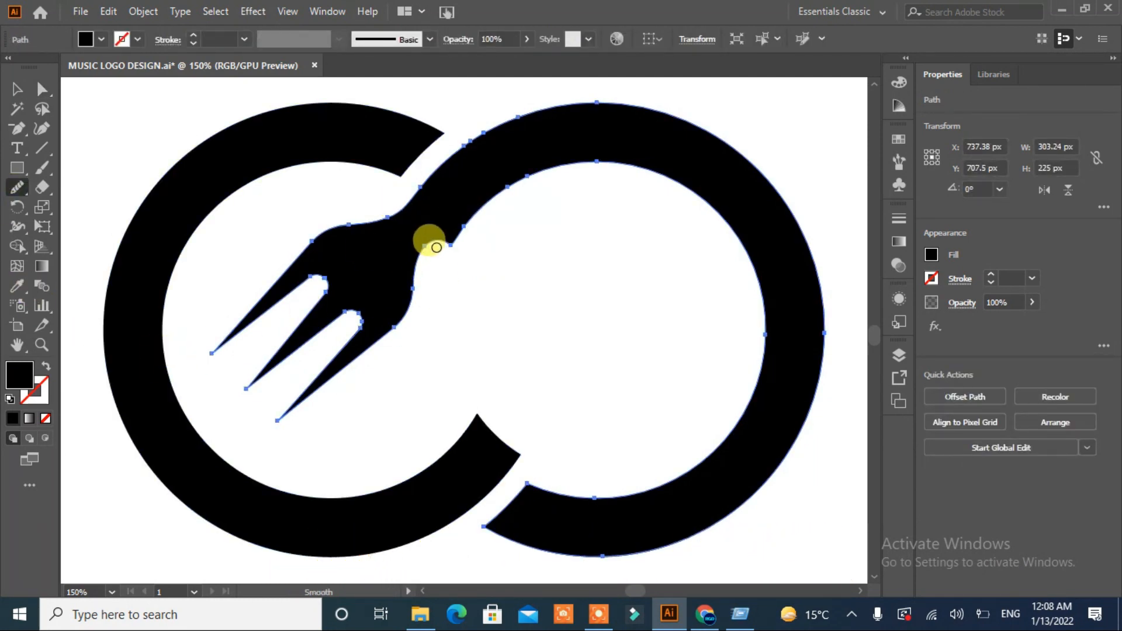
Step: Delete the surplus anchor points around the notch and along the upper joint so the handle runs straight into the ring
{"action": "left_click", "coordinate": [18, 129]}
{"action": "left_click", "coordinate": [420, 252]}
{"action": "left_click", "coordinate": [451, 246]}
{"action": "left_click", "coordinate": [467, 144]}
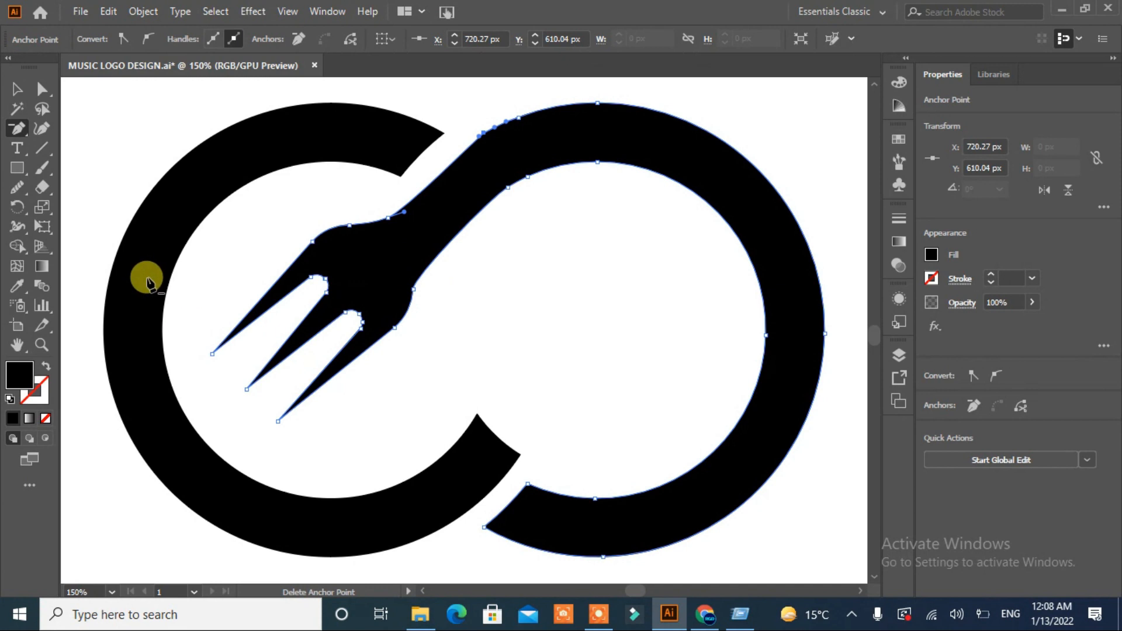
Step: Reshape the inner edge of the fork's neck into a curve by adjusting the direction handle at its lower shoulder
{"action": "left_click", "coordinate": [41, 89]}
{"action": "left_click", "coordinate": [410, 287]}
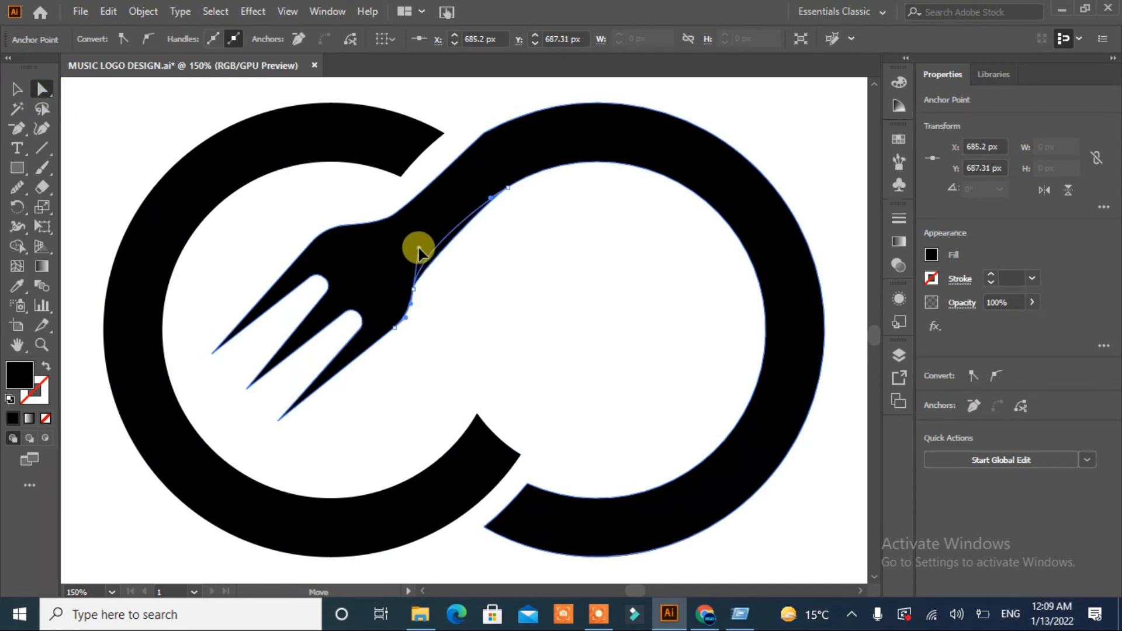
{"action": "left_click_drag", "start_coordinate": [408, 255], "coordinate": [408, 256]}
{"action": "left_click", "coordinate": [532, 263]}
Step: Smooth the angular outer corner where the fork handle joins the top of the right ring
{"action": "left_click", "coordinate": [484, 133]}
{"action": "left_click", "coordinate": [21, 186]}
{"action": "mouse_move", "coordinate": [492, 124]}
{"action": "left_mouse_down"}
{"action": "mouse_move", "coordinate": [474, 144]}
{"action": "mouse_move", "coordinate": [519, 125]}
{"action": "mouse_move", "coordinate": [467, 144]}
{"action": "left_mouse_up"}
{"action": "key", "text": "v"}
{"action": "left_click", "coordinate": [220, 271]}
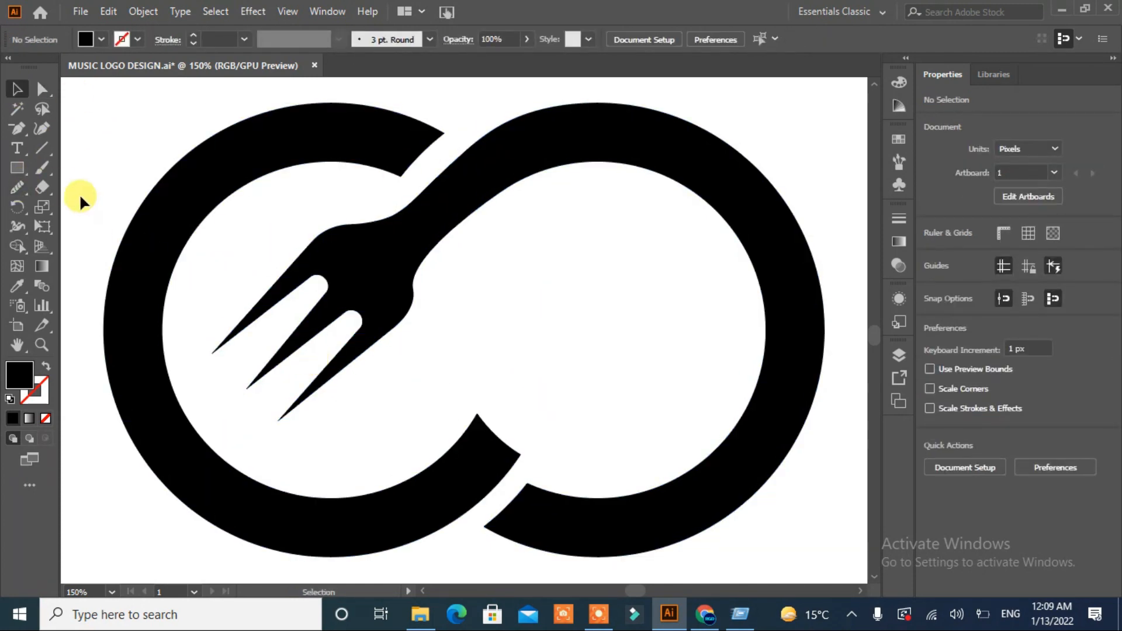
Step: Soften the bulge at the fork head's lower shoulder by adjusting its curve at the neck
{"action": "left_click", "coordinate": [412, 288]}
{"action": "left_click_drag", "start_coordinate": [418, 290], "coordinate": [417, 253]}
{"action": "left_click", "coordinate": [513, 316]}
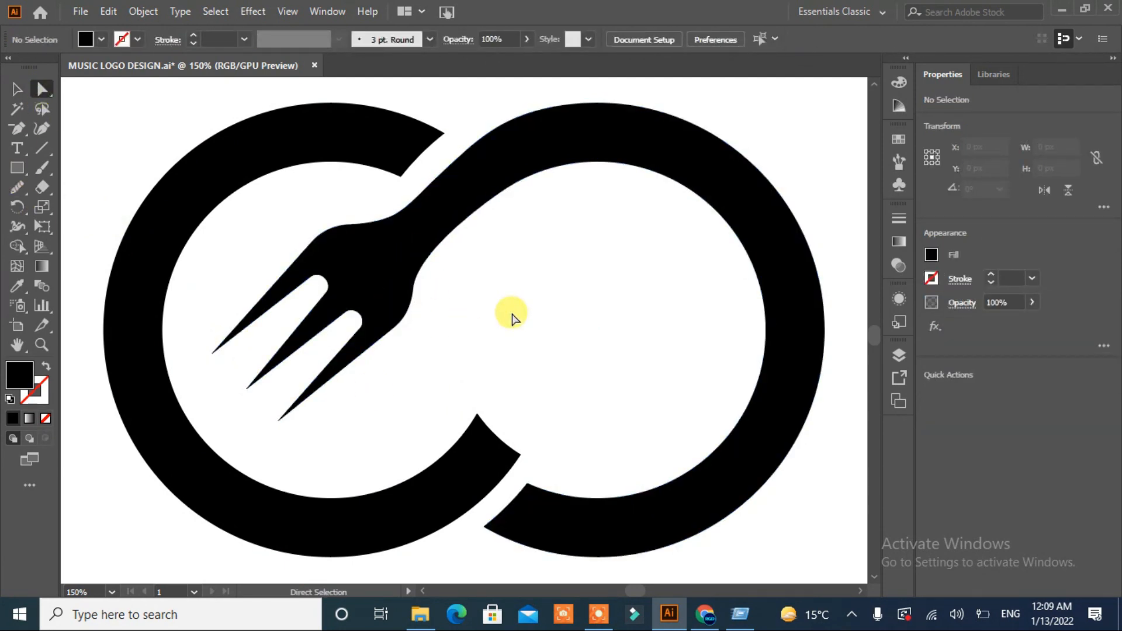
Step: Draw a rectangle beside the pair of bars and an upright ellipse of about 68 × 114 px above them
{"action": "key", "text": "ctrl+0"}
{"action": "left_click", "coordinate": [16, 168]}
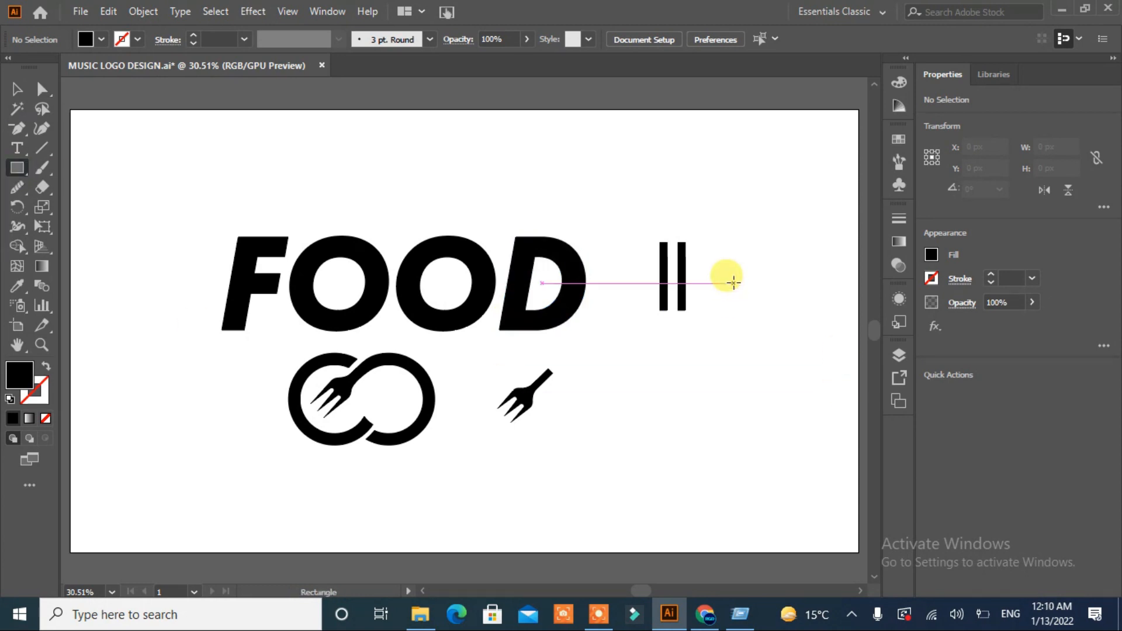
{"action": "left_click_drag", "start_coordinate": [734, 283], "coordinate": [769, 331]}
{"action": "left_click", "coordinate": [22, 173]}
{"action": "left_click", "coordinate": [91, 207]}
{"action": "left_click_drag", "start_coordinate": [701, 162], "coordinate": [730, 209]}
{"action": "left_click", "coordinate": [17, 89]}
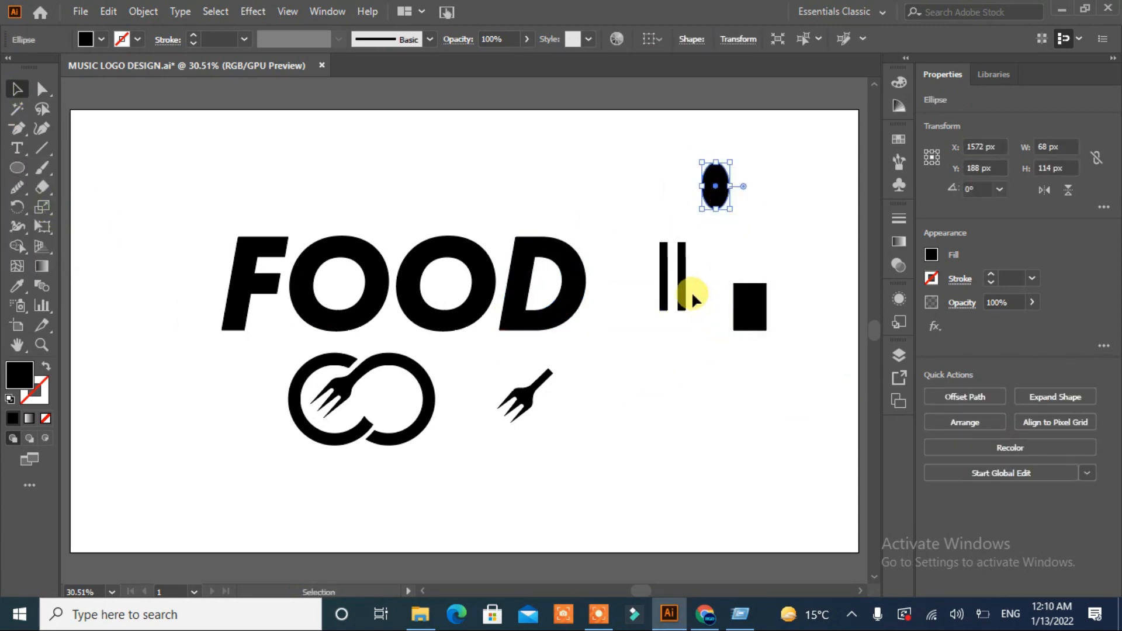
Step: Move a pair of bars down and left, and place the spare fork upright to the right of them
{"action": "left_click_drag", "start_coordinate": [683, 288], "coordinate": [641, 386]}
{"action": "left_click_drag", "start_coordinate": [542, 383], "coordinate": [739, 389]}
{"action": "left_click_drag", "start_coordinate": [759, 384], "coordinate": [699, 486]}
Step: Place the upright fork over the ellipse with its handle protruding below, and nudge the ellipse slightly down
{"action": "left_click_drag", "start_coordinate": [722, 398], "coordinate": [725, 214]}
{"action": "left_click", "coordinate": [714, 192]}
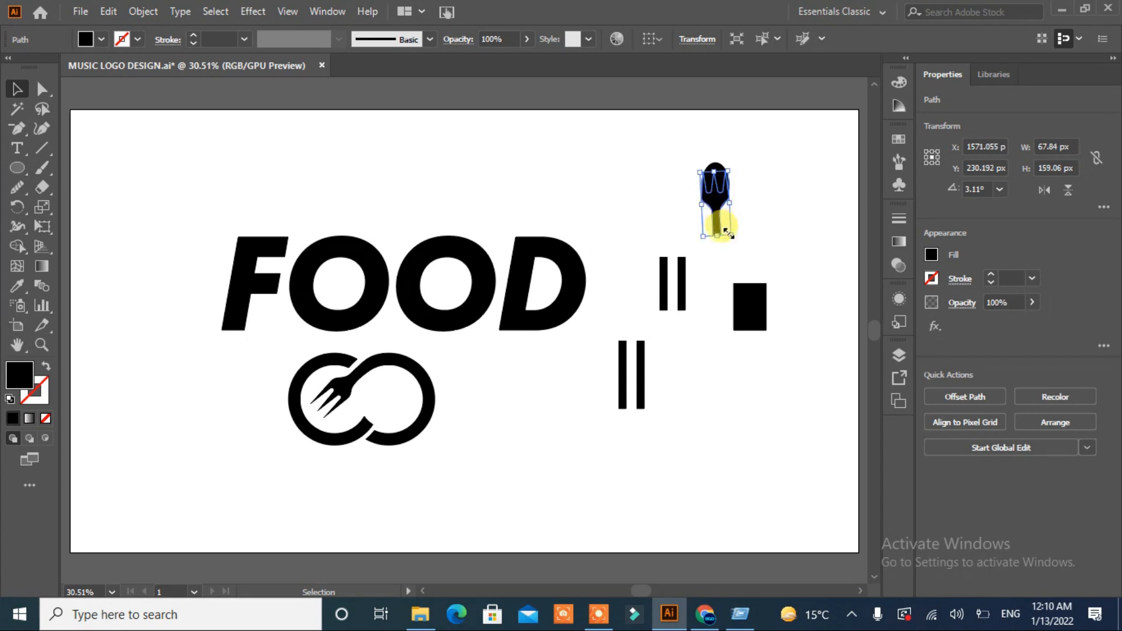
{"action": "key", "text": "Down"}
{"action": "key", "text": "Down"}
{"action": "key", "text": "Down"}
{"action": "key", "text": "Down"}
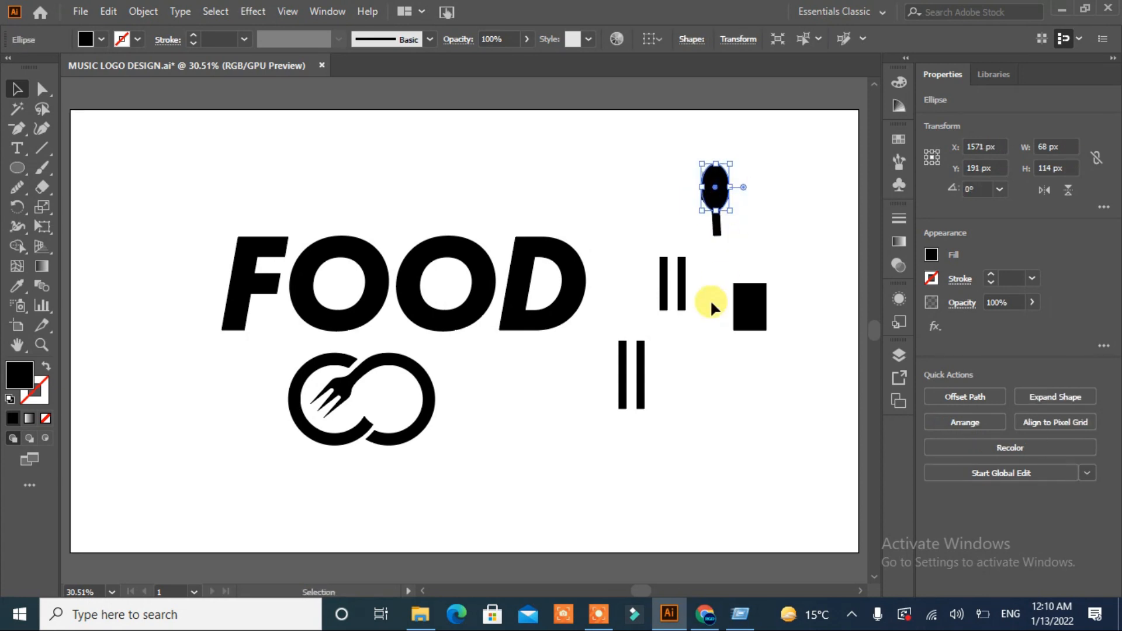
Step: Try to merge the ellipse and the fork handle into a spoon with the Shape Builder tool and move it below
{"action": "mouse_move", "coordinate": [760, 162]}
{"action": "left_mouse_down"}
{"action": "mouse_move", "coordinate": [671, 222]}
{"action": "mouse_move", "coordinate": [717, 226]}
{"action": "left_mouse_up"}
{"action": "left_click", "coordinate": [19, 248]}
{"action": "left_click", "coordinate": [17, 89]}
{"action": "left_click", "coordinate": [476, 198]}
{"action": "left_click_drag", "start_coordinate": [719, 186], "coordinate": [704, 381]}
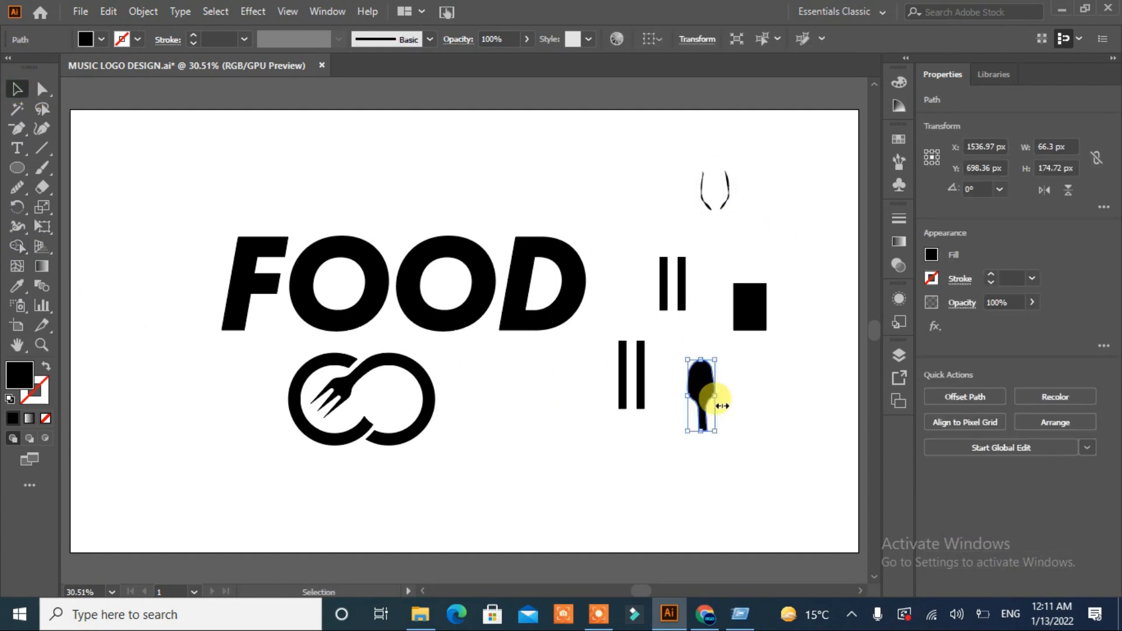
Step: Undo the spoon merge and the fork's placement over the ellipse
{"action": "key", "text": "ctrl+z"}
{"action": "key", "text": "ctrl+z"}
{"action": "key", "text": "ctrl+z"}
{"action": "key", "text": "ctrl+z"}
Step: Draw a narrow upright rectangle as a spoon handle overlapping the ellipse's lower end
{"action": "left_click_drag", "start_coordinate": [17, 168], "coordinate": [88, 168]}
{"action": "left_click_drag", "start_coordinate": [712, 201], "coordinate": [720, 236]}
{"action": "left_click", "coordinate": [15, 92]}
{"action": "left_click", "coordinate": [516, 188]}
Step: Centre the handle rectangle and the ellipse horizontally on each other and unite them into one spoon shape
{"action": "left_click_drag", "start_coordinate": [762, 176], "coordinate": [698, 220]}
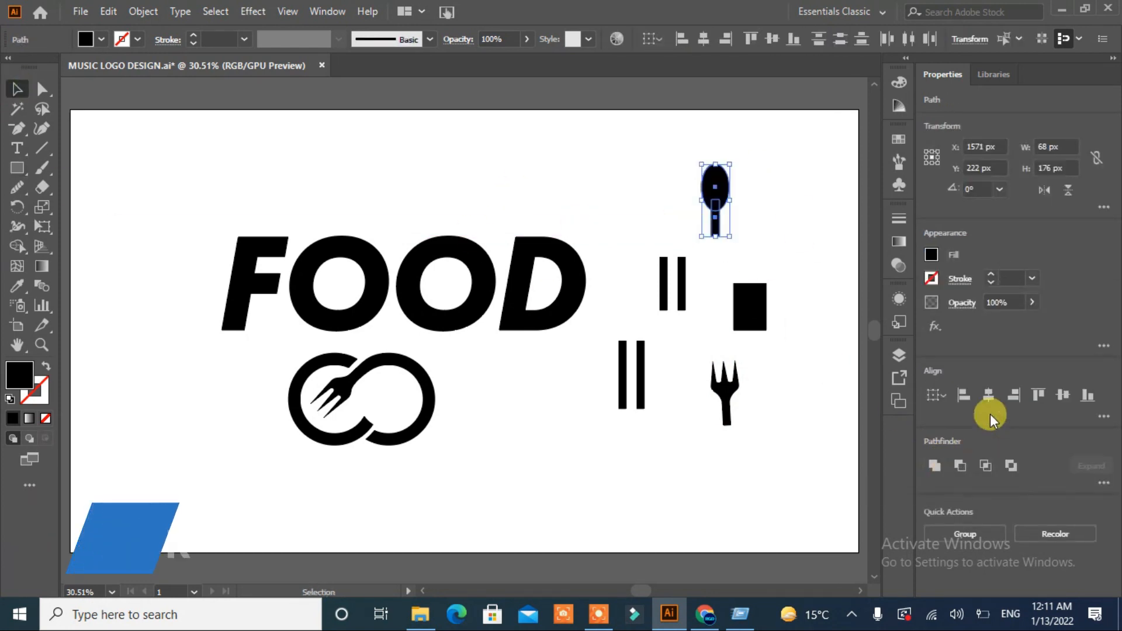
{"action": "left_click", "coordinate": [989, 396]}
{"action": "left_click", "coordinate": [936, 465]}
{"action": "left_click", "coordinate": [784, 228]}
Step: Round both inner corners where the spoon's handle meets its bowl into a smooth taper
{"action": "left_click", "coordinate": [721, 206]}
{"action": "left_click", "coordinate": [42, 89]}
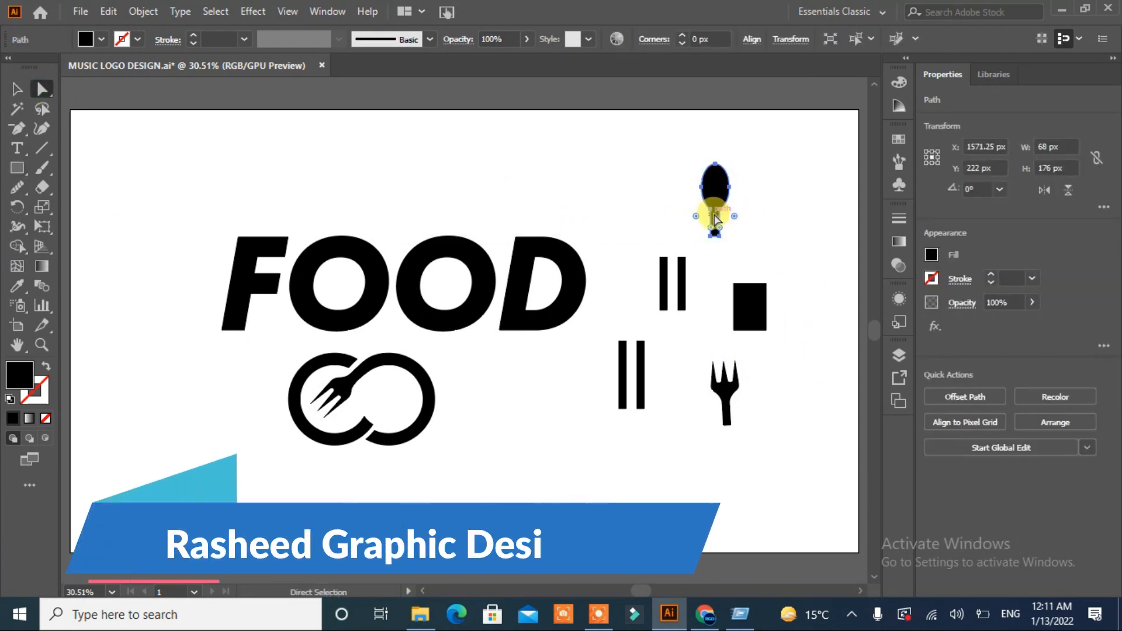
{"action": "left_click", "coordinate": [719, 209]}
{"action": "left_click", "coordinate": [711, 210], "text": "shift"}
{"action": "left_click_drag", "start_coordinate": [696, 217], "coordinate": [671, 242]}
{"action": "left_click", "coordinate": [805, 228]}
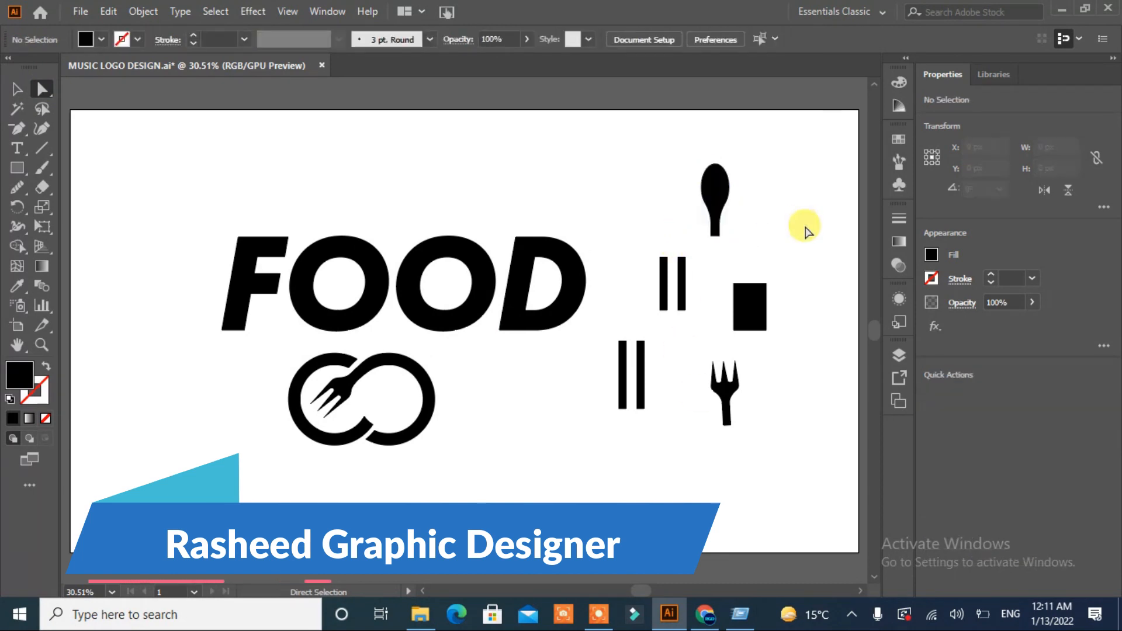
Step: Place the spoon diagonally inside the right ring with its handle over the left ring's lower end
{"action": "left_click", "coordinate": [16, 89]}
{"action": "left_click_drag", "start_coordinate": [714, 211], "coordinate": [377, 462]}
{"action": "left_click_drag", "start_coordinate": [391, 405], "coordinate": [419, 386]}
{"action": "left_click", "coordinate": [549, 451]}
{"action": "left_click", "coordinate": [395, 404]}
{"action": "left_click", "coordinate": [503, 467]}
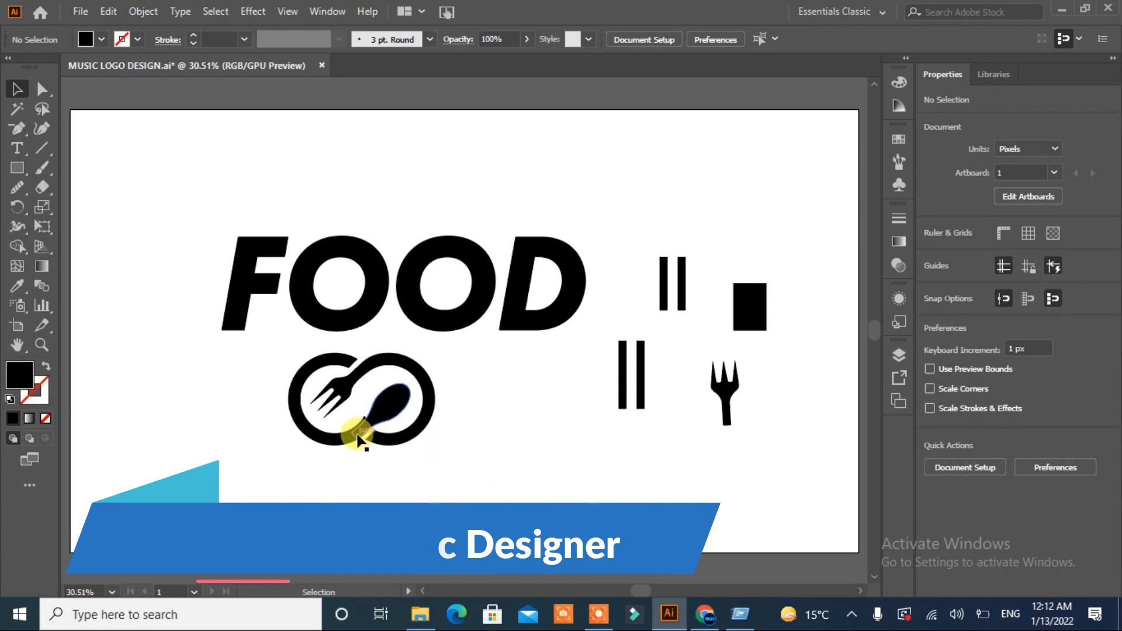
Step: Enlarge the spoon slightly at both ends so its handle reaches further over the left ring's lower end
{"action": "left_click", "coordinate": [377, 429]}
{"action": "key", "text": "ctrl+plus"}
{"action": "key", "text": "ctrl+plus"}
{"action": "key", "text": "ctrl+plus"}
{"action": "key", "text": "ctrl+plus"}
{"action": "key", "text": "ctrl+plus"}
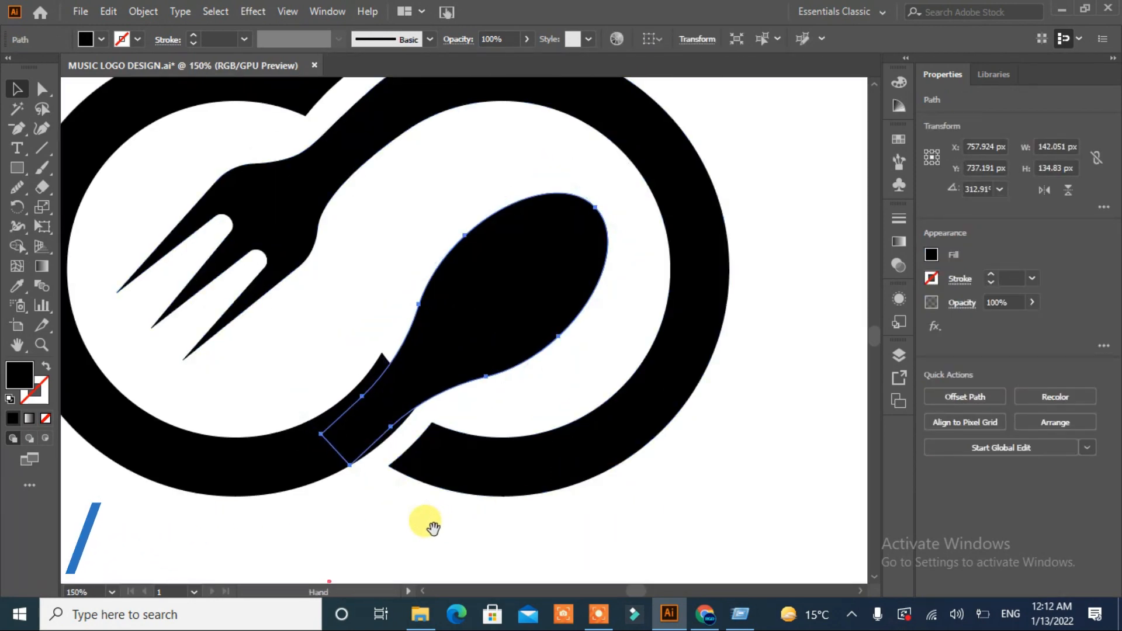
{"action": "left_click_drag", "start_coordinate": [433, 526], "coordinate": [570, 529]}
{"action": "left_click_drag", "start_coordinate": [471, 454], "coordinate": [467, 458]}
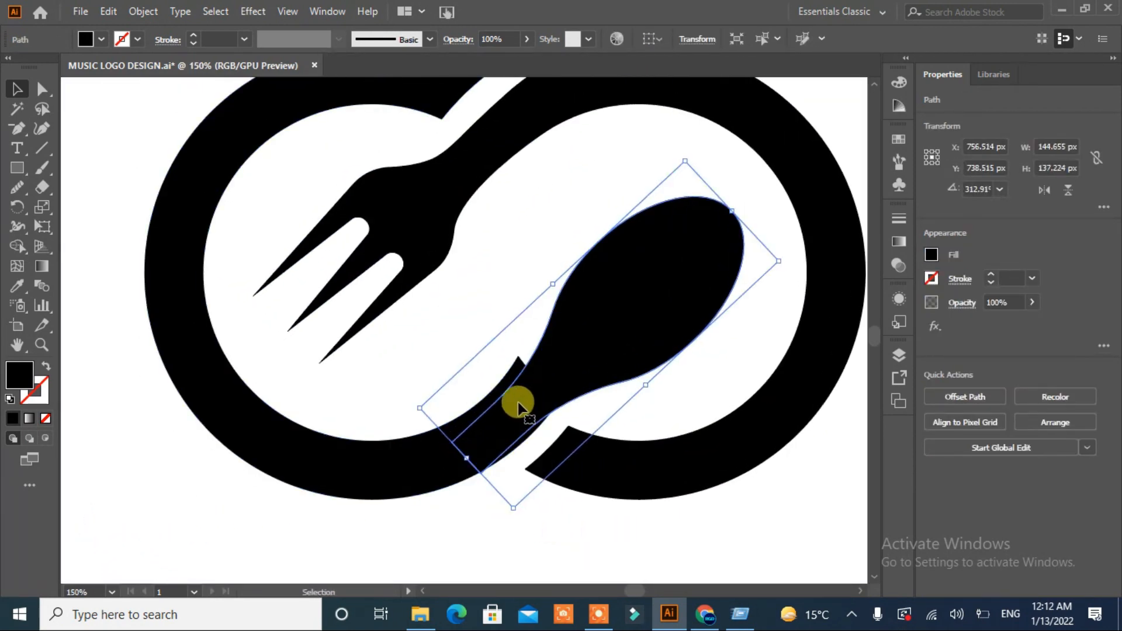
{"action": "left_click_drag", "start_coordinate": [731, 211], "coordinate": [738, 205]}
{"action": "left_click", "coordinate": [764, 482]}
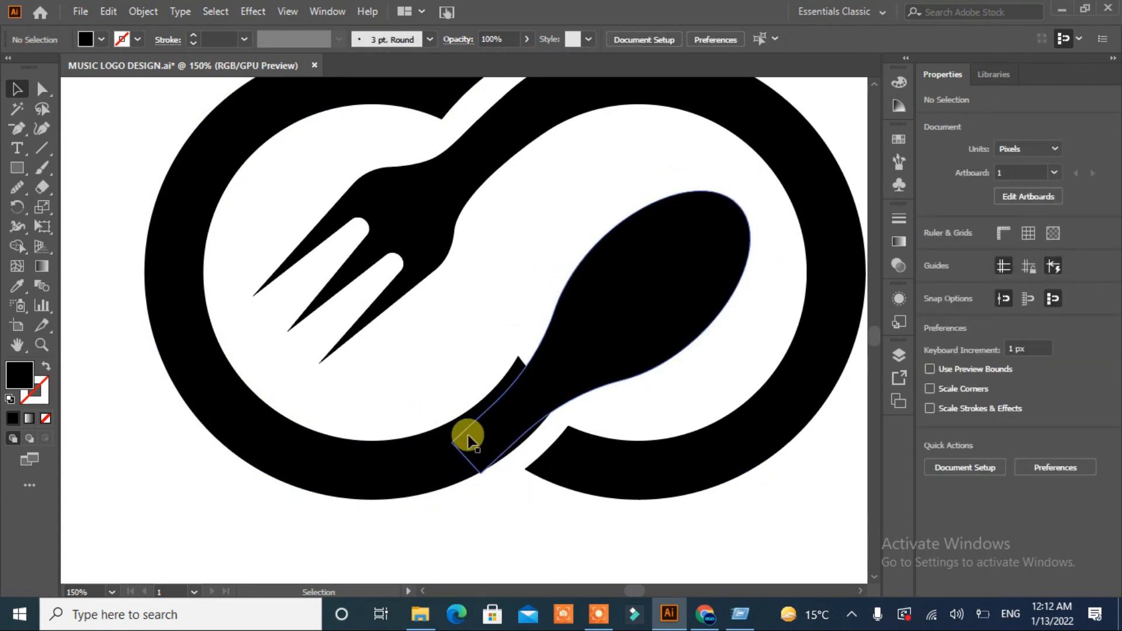
Step: Move the upper corner anchor of the spoon's handle end onto the left ring's inner edge
{"action": "left_click", "coordinate": [466, 455]}
{"action": "left_click", "coordinate": [40, 90]}
{"action": "left_click_drag", "start_coordinate": [447, 454], "coordinate": [433, 430]}
Step: Merge the spoon with the left ring using the Shape Builder tool, removing the ring's protruding tip
{"action": "key", "text": "v"}
{"action": "mouse_move", "coordinate": [399, 356]}
{"action": "left_mouse_down"}
{"action": "mouse_move", "coordinate": [436, 474]}
{"action": "mouse_move", "coordinate": [551, 381]}
{"action": "left_mouse_up"}
{"action": "left_click", "coordinate": [22, 250]}
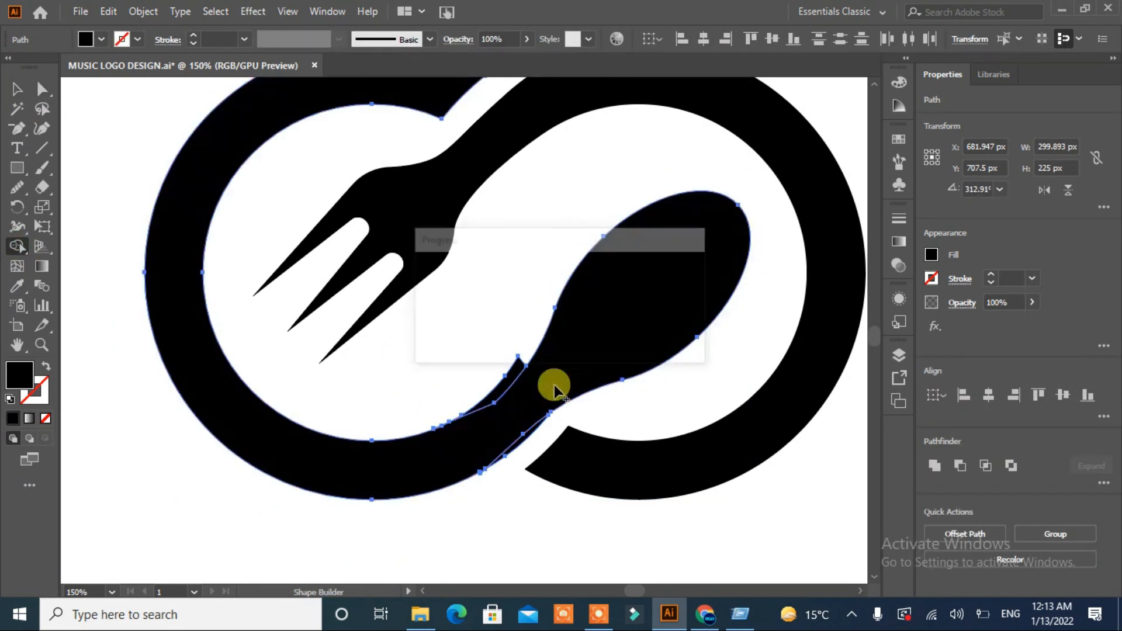
{"action": "left_click", "coordinate": [492, 402]}
Step: Delete the surplus anchor points along both edges of the joint between the spoon handle and the left ring
{"action": "key", "text": "p"}
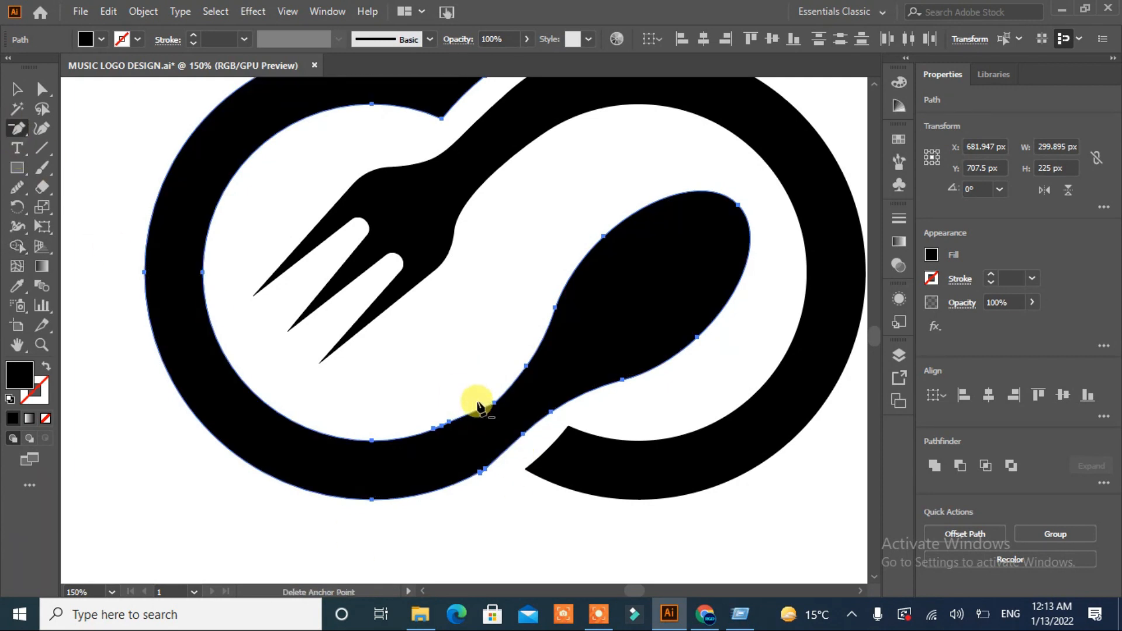
{"action": "left_click", "coordinate": [523, 434]}
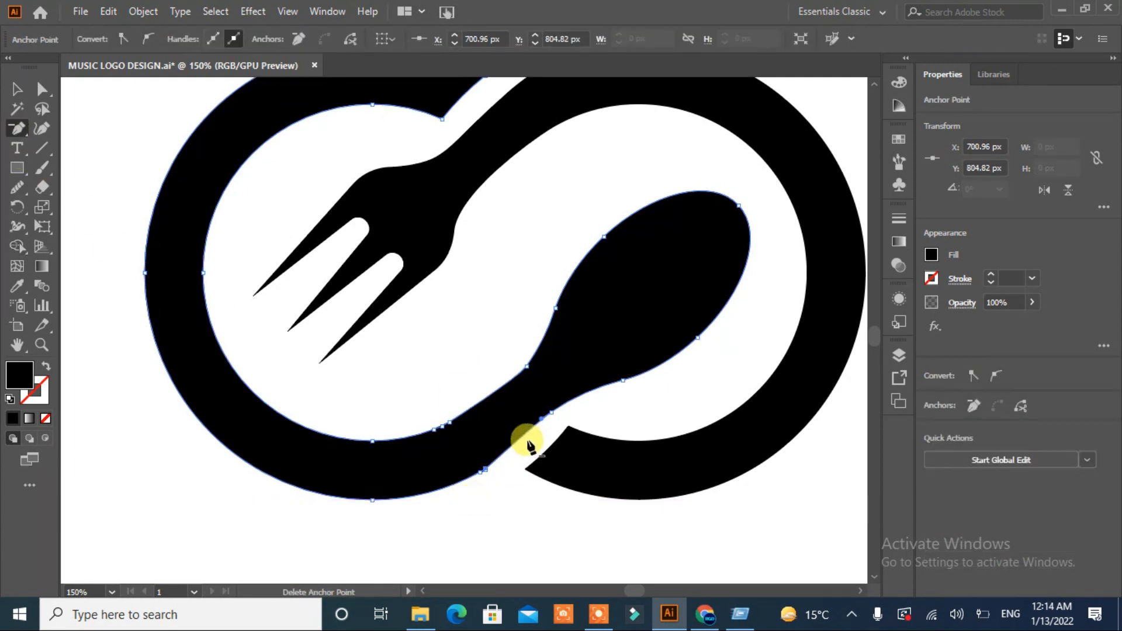
{"action": "left_click", "coordinate": [487, 471]}
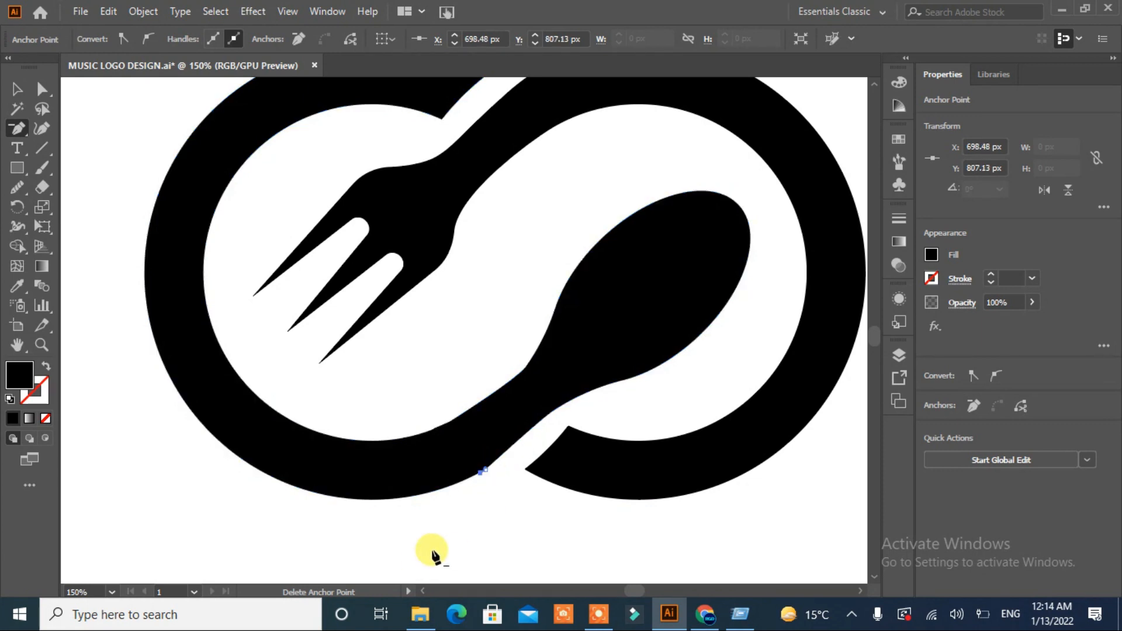
{"action": "left_click", "coordinate": [488, 472]}
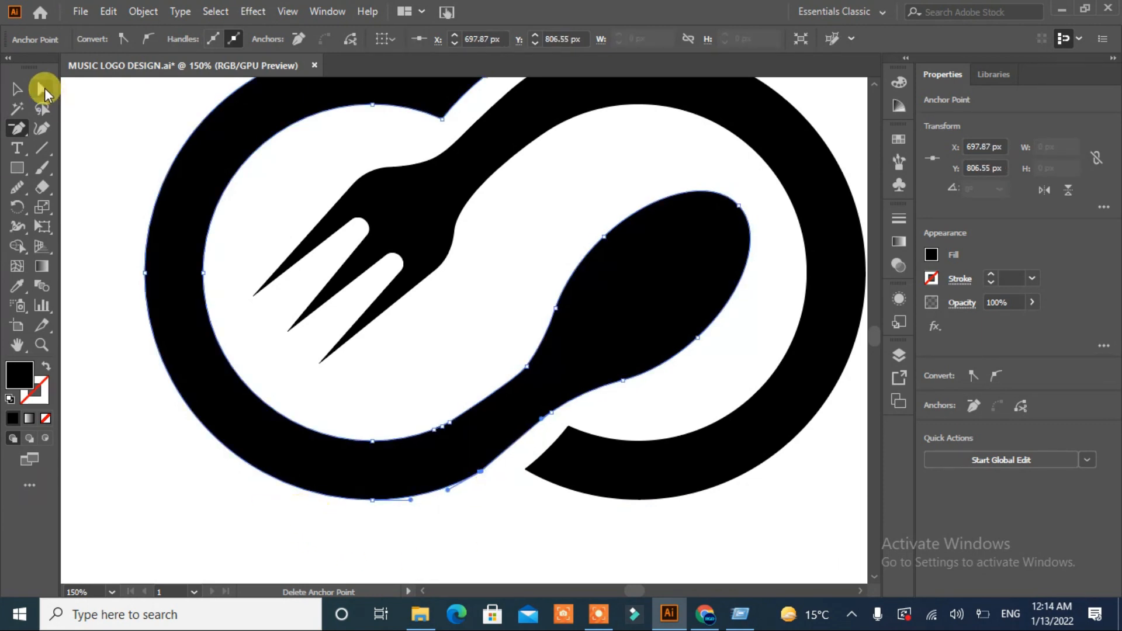
{"action": "left_click", "coordinate": [45, 89]}
{"action": "left_click", "coordinate": [165, 381]}
{"action": "left_click_drag", "start_coordinate": [480, 471], "coordinate": [505, 511]}
{"action": "key", "text": "Delete"}
{"action": "key", "text": "Delete"}
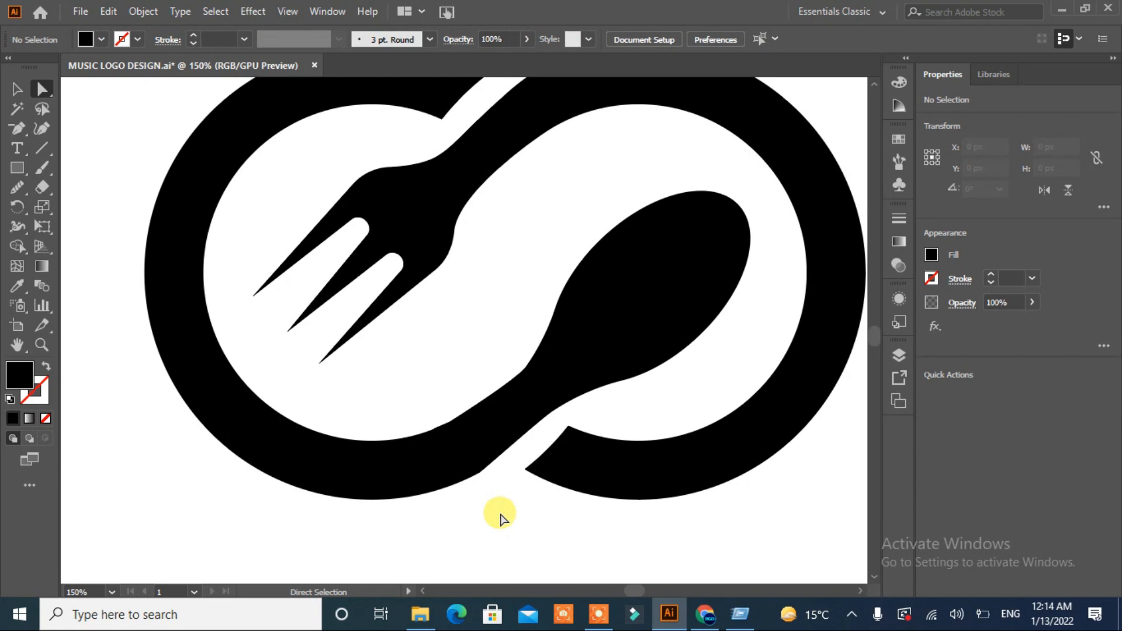
Step: Smooth both edges where the spoon handle flows into the left ring with the Smooth tool
{"action": "left_click", "coordinate": [481, 472]}
{"action": "left_click", "coordinate": [17, 188]}
{"action": "mouse_move", "coordinate": [461, 482]}
{"action": "left_mouse_down"}
{"action": "mouse_move", "coordinate": [420, 431]}
{"action": "mouse_move", "coordinate": [374, 474]}
{"action": "left_mouse_up"}
{"action": "left_click_drag", "start_coordinate": [488, 466], "coordinate": [466, 466]}
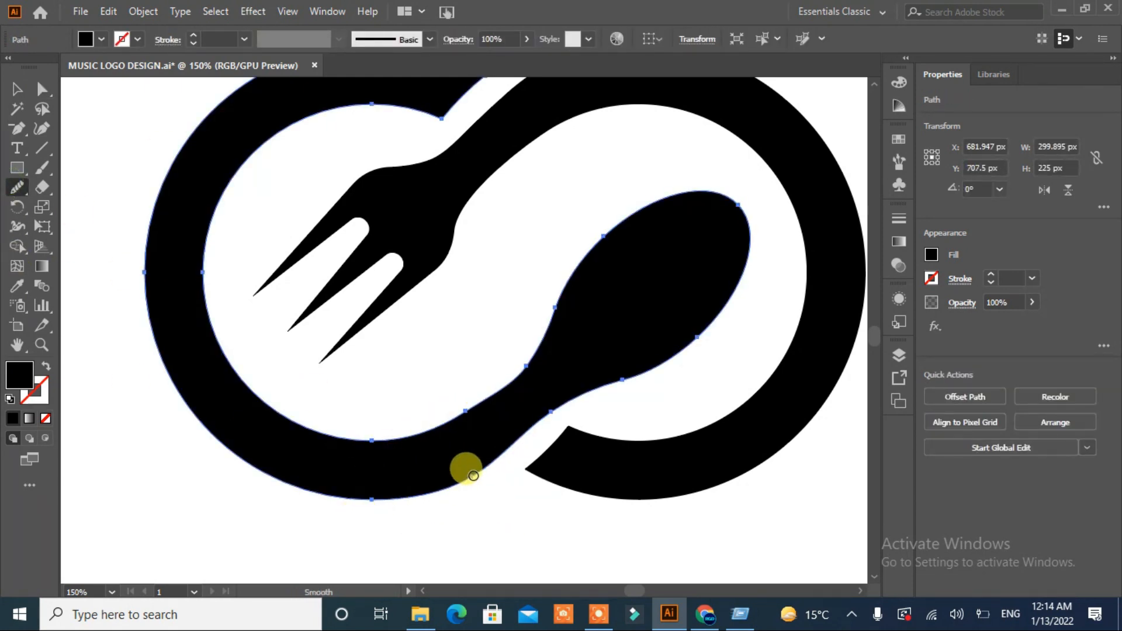
{"action": "left_click", "coordinate": [18, 90]}
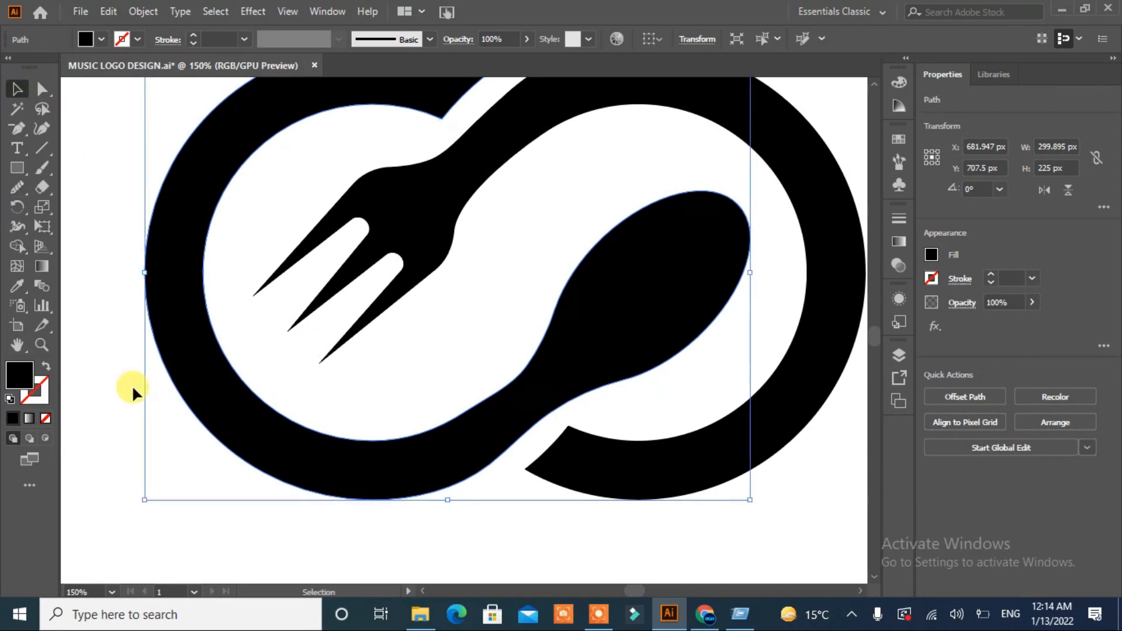
Step: Ungroup the FOOD lettering and move both letter O shapes out of the word to the empty area below
{"action": "key", "text": "ctrl+0"}
{"action": "left_click", "coordinate": [538, 396]}
{"action": "right_click", "coordinate": [436, 313]}
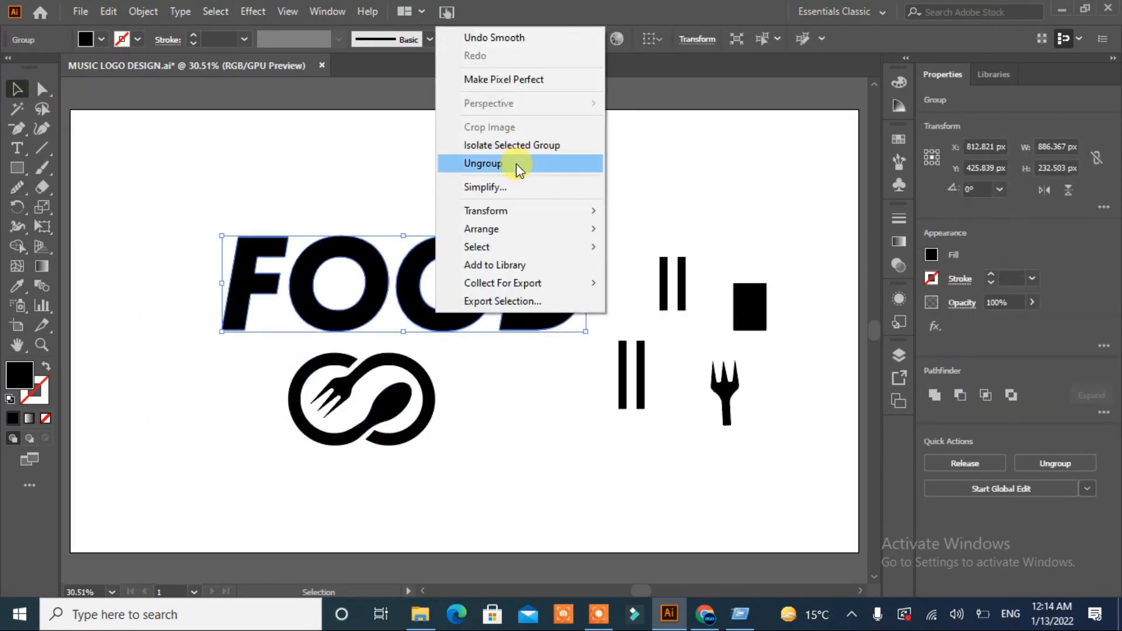
{"action": "left_click", "coordinate": [517, 163]}
{"action": "left_click_drag", "start_coordinate": [421, 304], "coordinate": [533, 499]}
{"action": "left_click_drag", "start_coordinate": [338, 315], "coordinate": [671, 505]}
Step: Place the fork-and-spoon rings next to the F and bring the D in close behind them
{"action": "left_click_drag", "start_coordinate": [311, 440], "coordinate": [326, 319]}
{"action": "left_click_drag", "start_coordinate": [517, 295], "coordinate": [450, 297]}
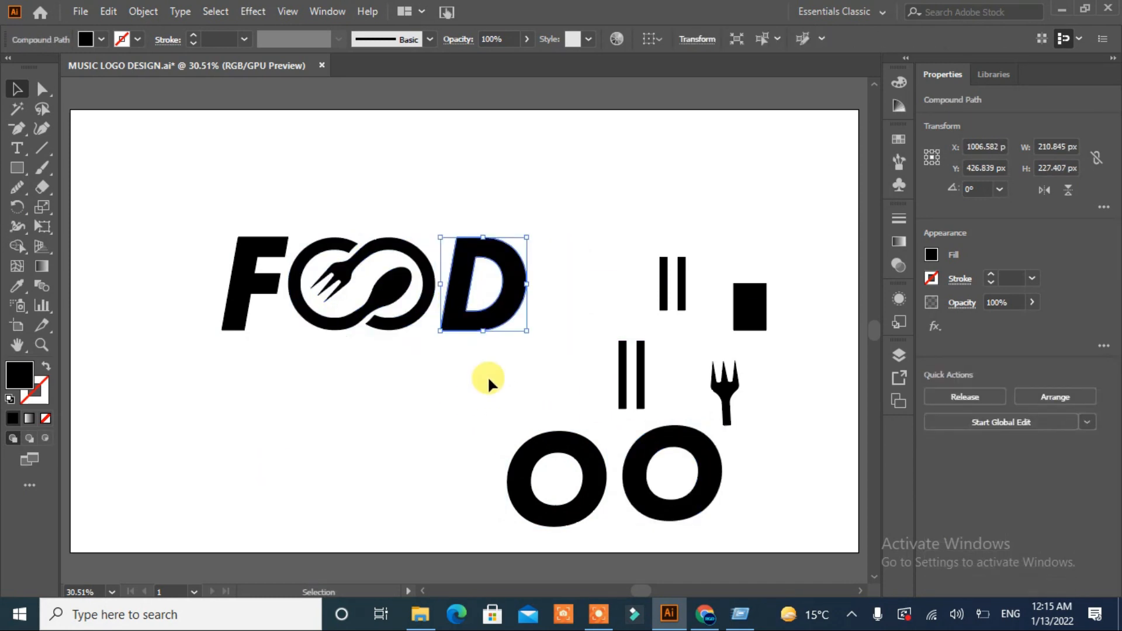
{"action": "left_click", "coordinate": [487, 377]}
Step: Delete the leftover bars, rectangle, fork and letter O shapes, and move the FOOD logo towards the artboard's centre
{"action": "left_click_drag", "start_coordinate": [815, 253], "coordinate": [536, 520]}
{"action": "key", "text": "Delete"}
{"action": "left_click_drag", "start_coordinate": [548, 222], "coordinate": [345, 300]}
{"action": "left_click", "coordinate": [498, 373]}
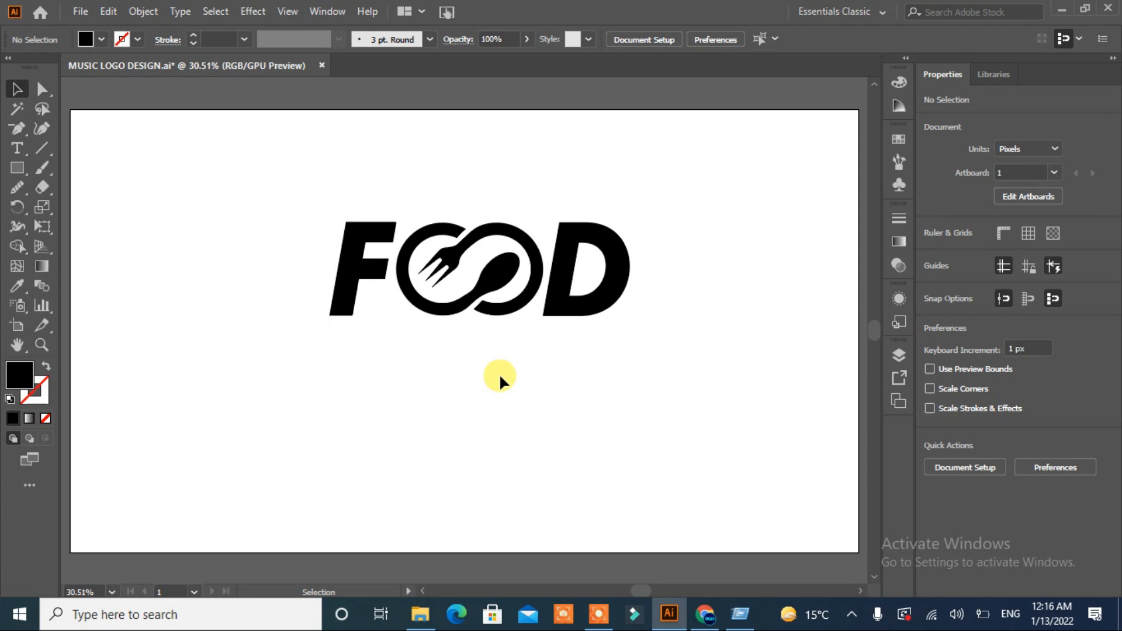
Step: Add the text "Tag line here" below the FOOD logo
{"action": "left_click", "coordinate": [26, 155]}
{"action": "left_click", "coordinate": [320, 351]}
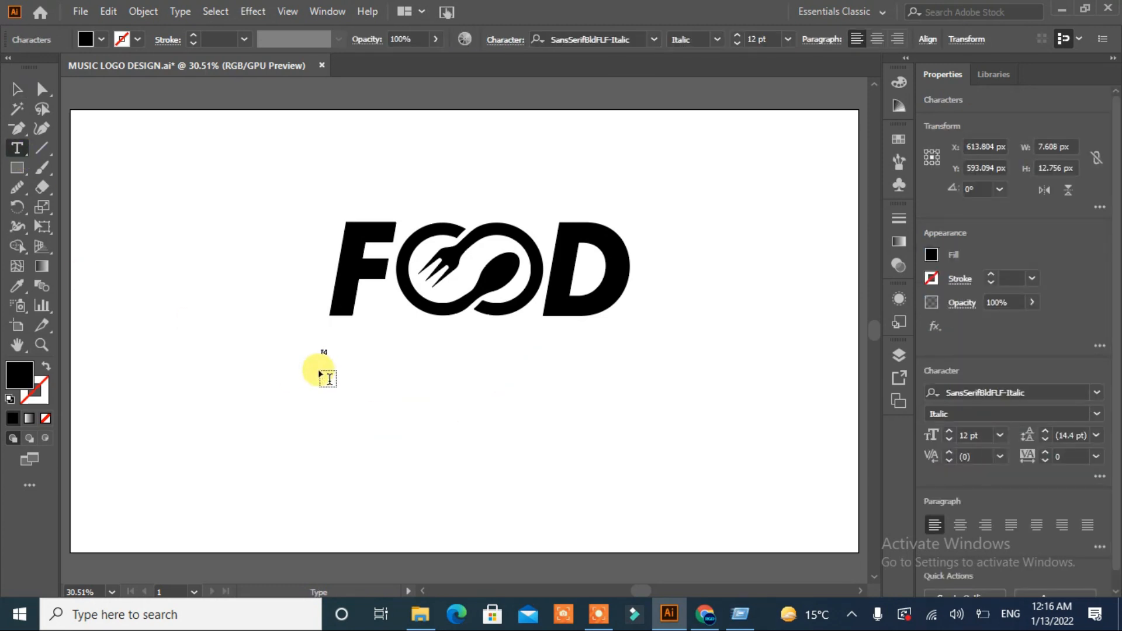
{"action": "type", "text": "Tagline here"}
{"action": "key", "text": "Escape"}
Step: Enlarge the tagline to 112 pt and place it directly beneath the FOOD logo, starting under the F
{"action": "left_click_drag", "start_coordinate": [350, 355], "coordinate": [601, 365]}
{"action": "left_click_drag", "start_coordinate": [479, 371], "coordinate": [476, 339]}
{"action": "left_click", "coordinate": [532, 412]}
{"action": "left_click", "coordinate": [557, 354]}
{"action": "left_click", "coordinate": [949, 432]}
{"action": "left_click", "coordinate": [949, 433]}
{"action": "left_click", "coordinate": [949, 433]}
{"action": "left_click", "coordinate": [146, 249]}
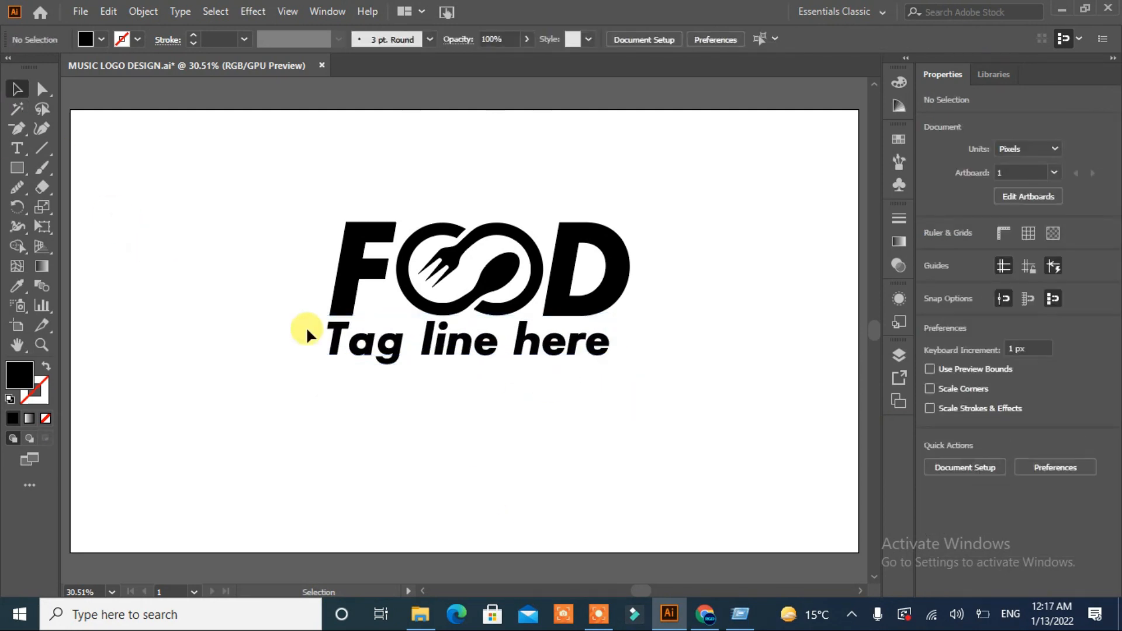
Step: Set the tagline's font size to 120 pt so it spans the width of the FOOD logo
{"action": "left_click_drag", "start_coordinate": [307, 332], "coordinate": [333, 380]}
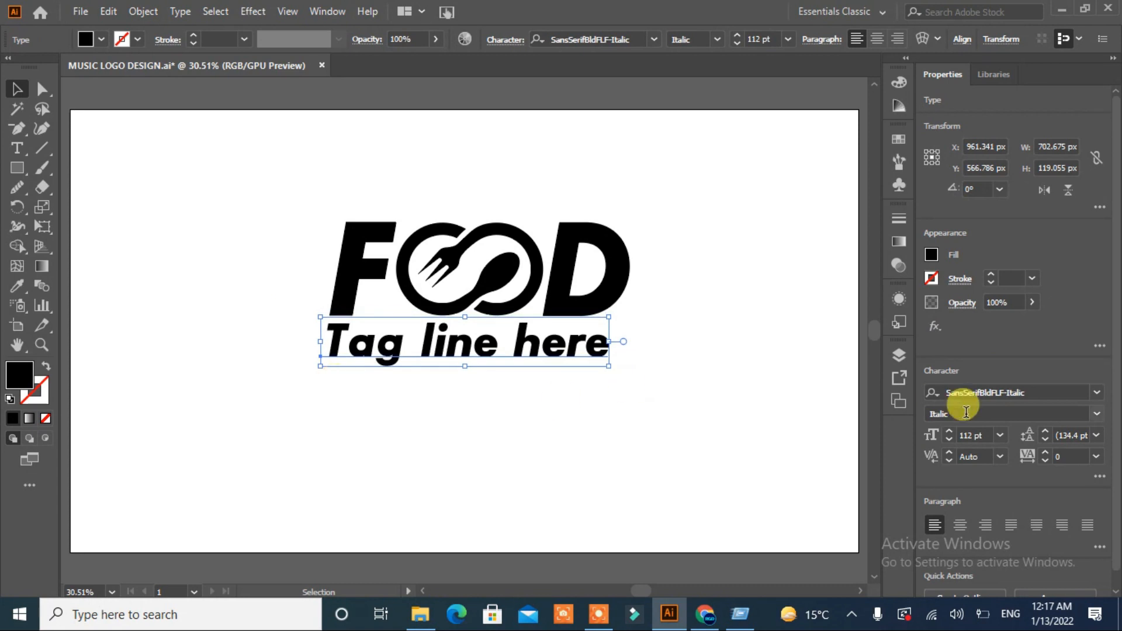
{"action": "left_click", "coordinate": [949, 432]}
{"action": "left_click", "coordinate": [949, 431]}
{"action": "left_click", "coordinate": [949, 431]}
{"action": "left_click", "coordinate": [949, 431]}
{"action": "left_click", "coordinate": [949, 432]}
{"action": "left_click", "coordinate": [949, 431]}
{"action": "left_click", "coordinate": [949, 432]}
{"action": "left_click", "coordinate": [949, 432]}
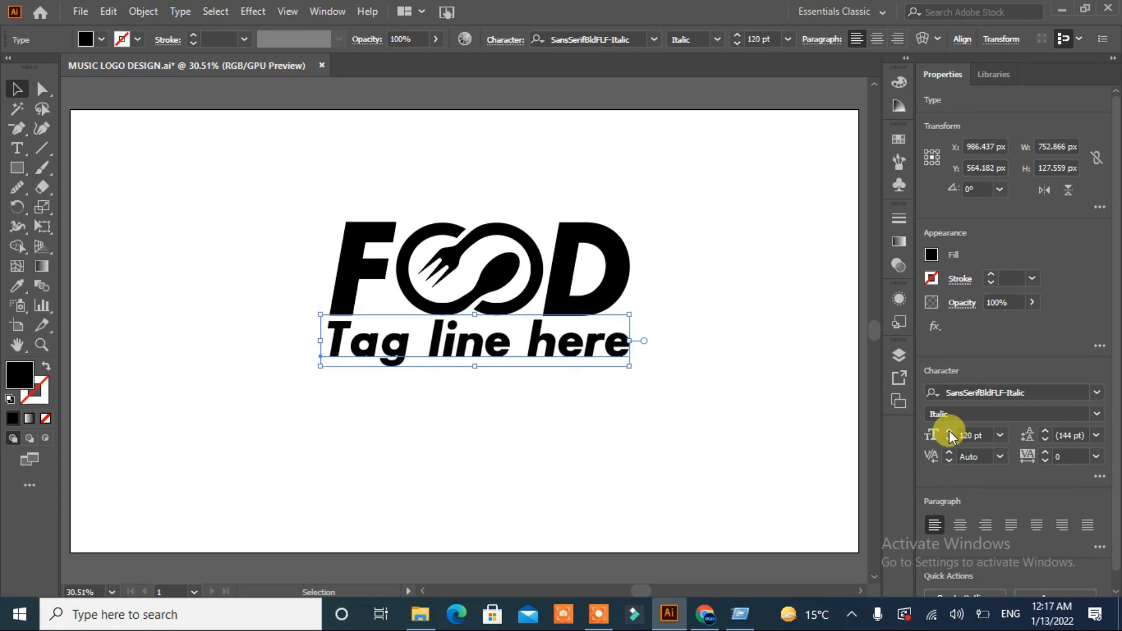
Step: Shift the interlocking rings and the letter D slightly right to widen the letter spacing of FOOD
{"action": "left_click", "coordinate": [675, 469]}
{"action": "left_click_drag", "start_coordinate": [672, 239], "coordinate": [441, 302]}
{"action": "key", "text": "shift+Right"}
{"action": "key", "text": "shift+Right"}
{"action": "key", "text": "shift+Right"}
{"action": "key", "text": "shift+Right"}
{"action": "key", "text": "shift+Right"}
{"action": "key", "text": "shift+Right"}
{"action": "key", "text": "shift+Right"}
{"action": "key", "text": "shift+Right"}
{"action": "key", "text": "shift+Right"}
{"action": "key", "text": "shift+Right"}
{"action": "left_click", "coordinate": [480, 291]}
{"action": "left_click_drag", "start_coordinate": [480, 290], "coordinate": [482, 293]}
{"action": "left_click", "coordinate": [699, 304]}
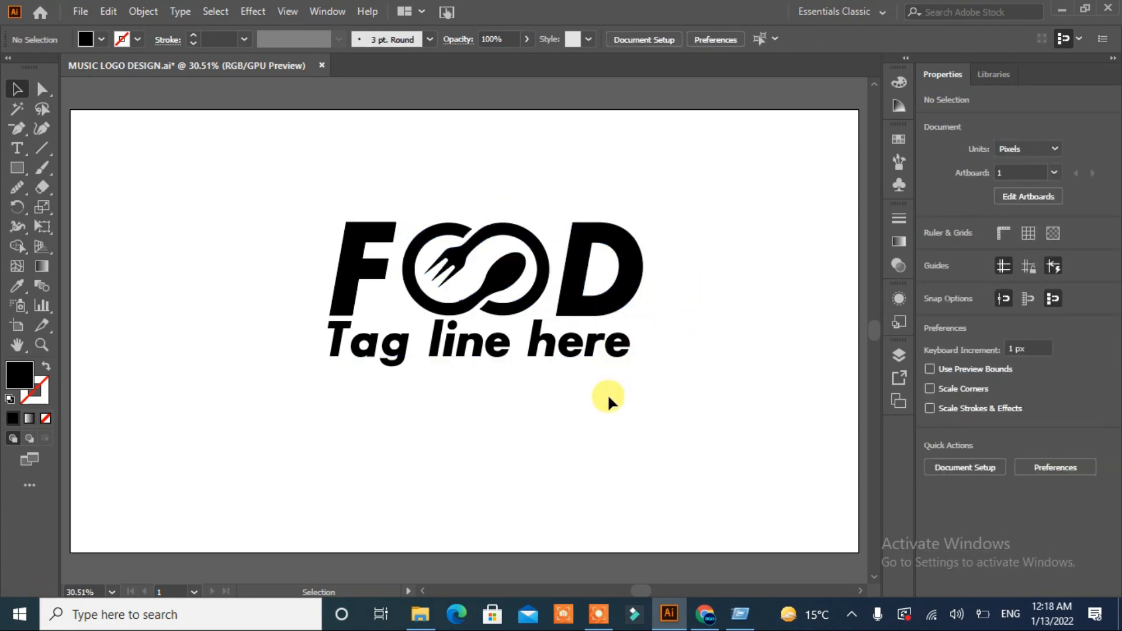
Step: Move the tagline 24 px down and 3 px left beneath the FOOD logo
{"action": "left_click_drag", "start_coordinate": [656, 351], "coordinate": [302, 391]}
{"action": "key", "text": "shift+Down"}
{"action": "key", "text": "Down"}
{"action": "key", "text": "Down"}
{"action": "key", "text": "Down"}
{"action": "key", "text": "Down"}
{"action": "key", "text": "Down"}
{"action": "key", "text": "Down"}
{"action": "key", "text": "Down"}
{"action": "key", "text": "Down"}
{"action": "key", "text": "Down"}
{"action": "key", "text": "Down"}
{"action": "key", "text": "Down"}
{"action": "key", "text": "Down"}
{"action": "key", "text": "Down"}
{"action": "key", "text": "Down"}
{"action": "key", "text": "Down"}
{"action": "key", "text": "Down"}
{"action": "key", "text": "Left"}
{"action": "key", "text": "Left"}
{"action": "key", "text": "Left"}
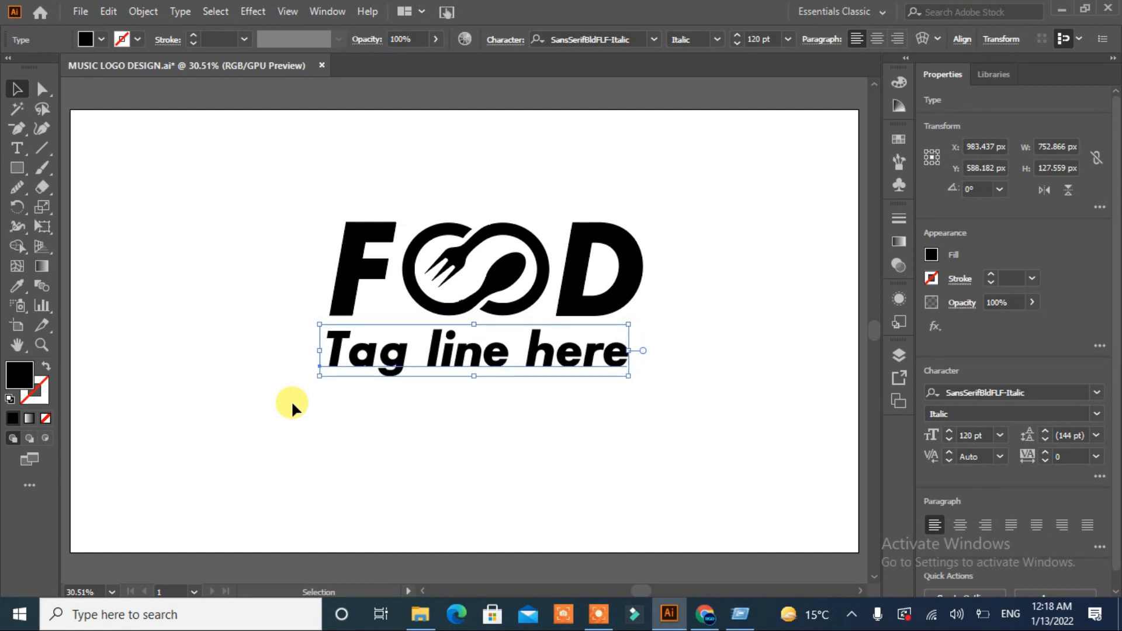
Step: Select the FOOD logo with its tagline and move them to the right half of the artboard
{"action": "left_click", "coordinate": [291, 401]}
{"action": "left_click_drag", "start_coordinate": [695, 204], "coordinate": [327, 456]}
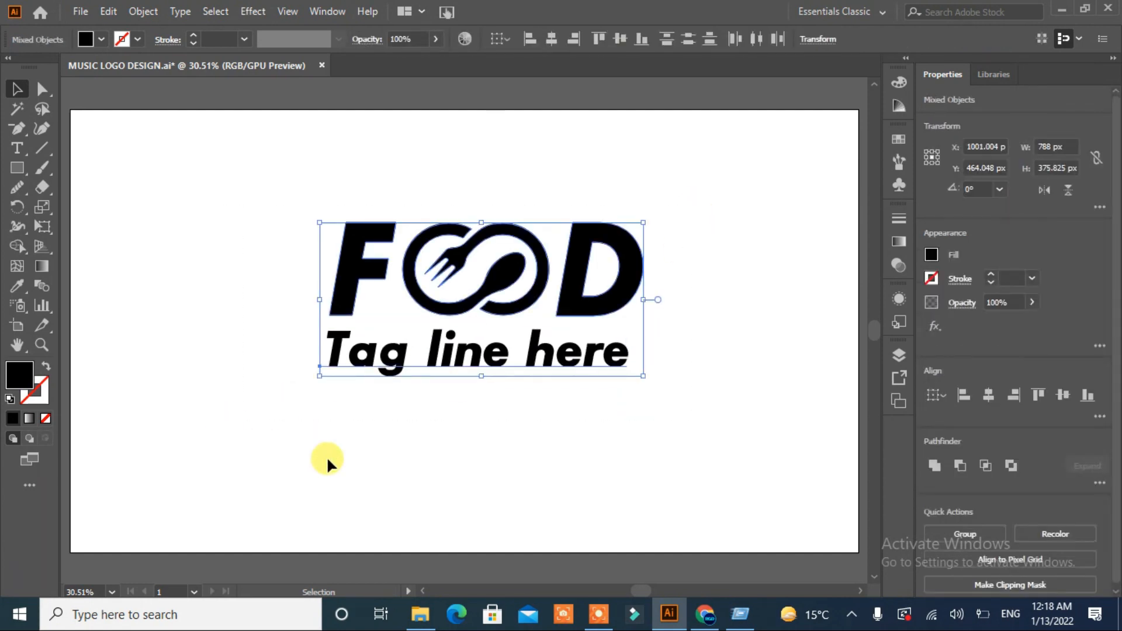
{"action": "left_click", "coordinate": [551, 455]}
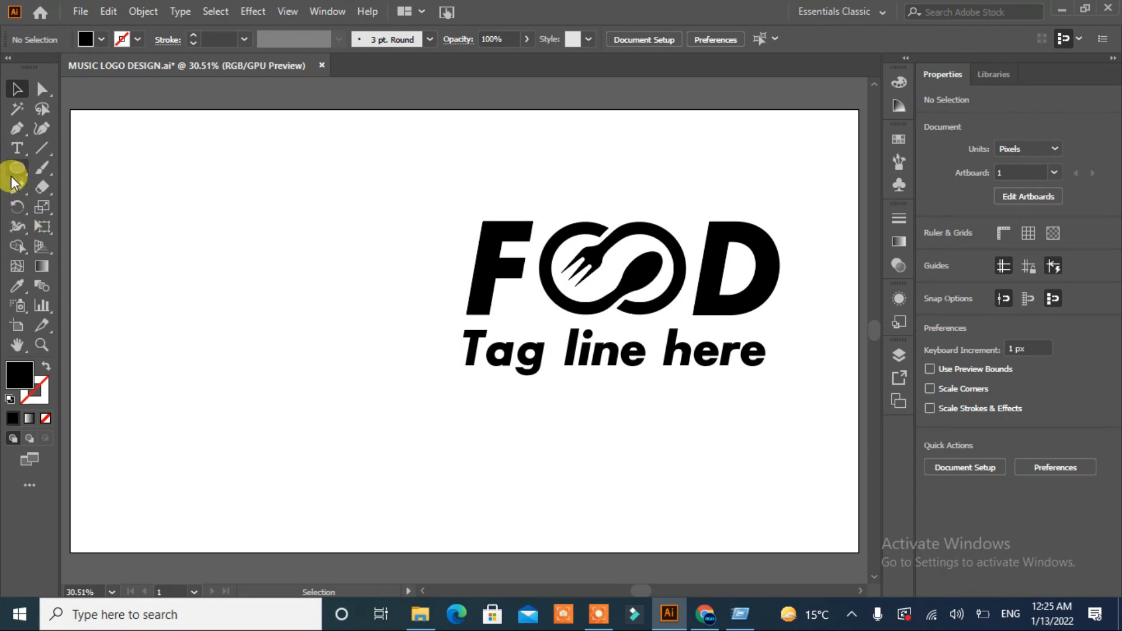
Step: Draw a black circle about 367 px wide beside the logo and stretch its top anchor upward into a teardrop about 597 px tall
{"action": "mouse_move", "coordinate": [259, 237]}
{"action": "left_mouse_down"}
{"action": "mouse_move", "coordinate": [288, 288]}
{"action": "mouse_move", "coordinate": [400, 380]}
{"action": "left_mouse_up"}
{"action": "key", "text": "a"}
{"action": "left_click_drag", "start_coordinate": [334, 236], "coordinate": [335, 144]}
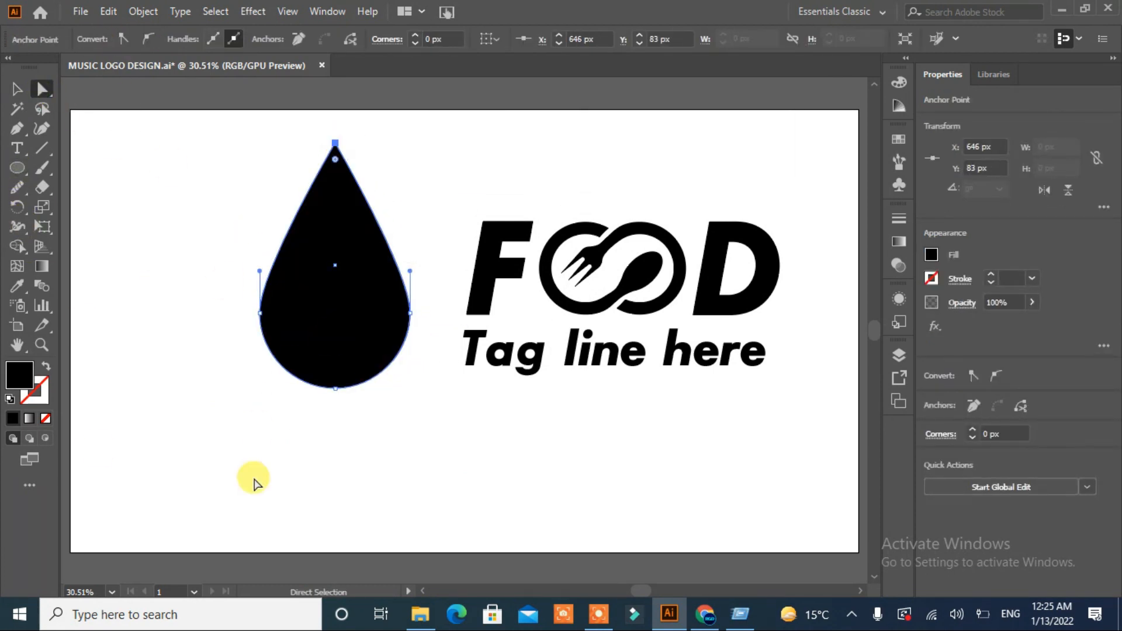
Step: Convert the teardrop's top anchor and adjust its curve handles so the left side bends inward like a flame
{"action": "left_click_drag", "start_coordinate": [17, 128], "coordinate": [54, 183]}
{"action": "left_click_drag", "start_coordinate": [295, 227], "coordinate": [292, 230]}
{"action": "left_click", "coordinate": [42, 90]}
{"action": "left_click_drag", "start_coordinate": [335, 146], "coordinate": [359, 242]}
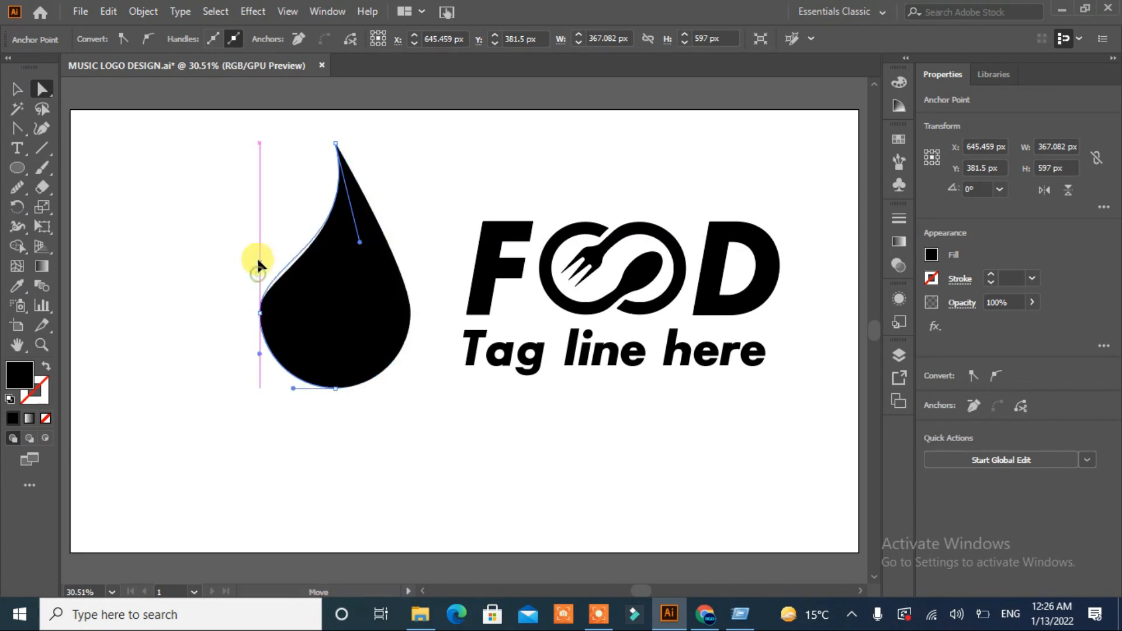
{"action": "left_click_drag", "start_coordinate": [264, 222], "coordinate": [260, 228]}
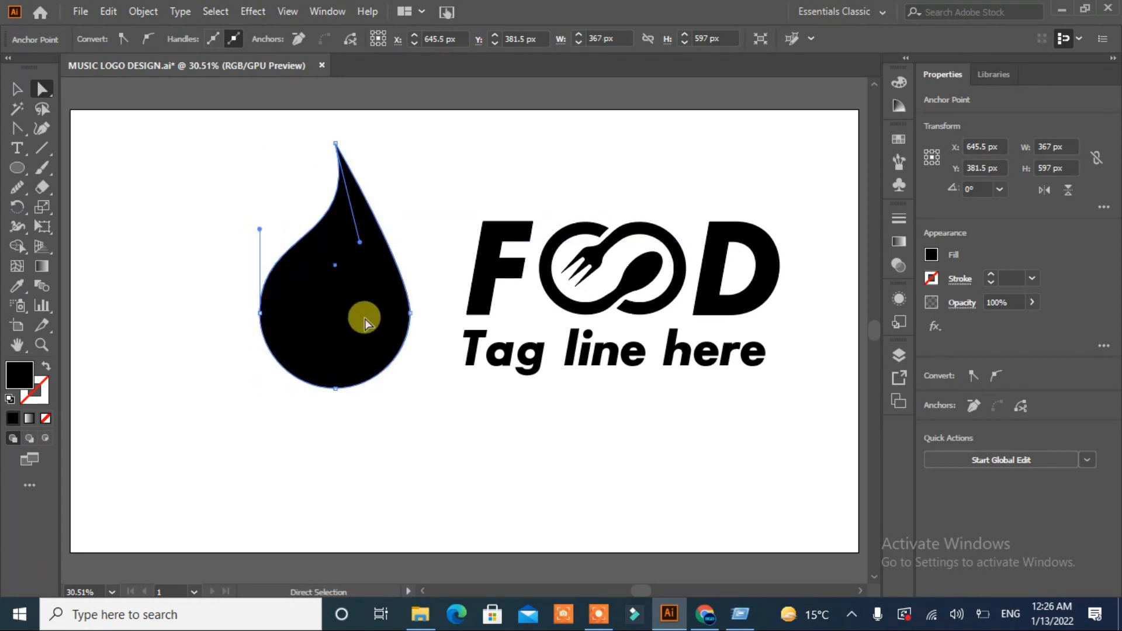
Step: Lengthen the upper handle of the flame's right anchor so that side bulges outward in a fuller curve
{"action": "left_click", "coordinate": [410, 313]}
{"action": "left_click_drag", "start_coordinate": [410, 271], "coordinate": [410, 242]}
{"action": "left_click_drag", "start_coordinate": [413, 202], "coordinate": [413, 204]}
{"action": "left_click", "coordinate": [16, 89]}
{"action": "left_click", "coordinate": [118, 243]}
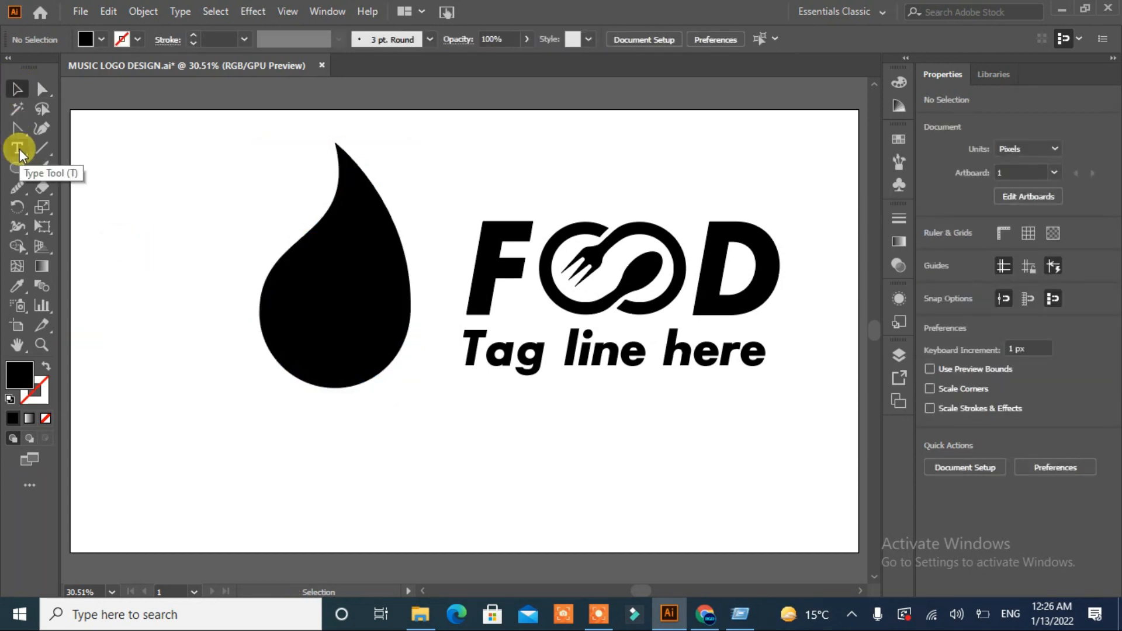
Step: Draw an open S-shaped path with the Pen tool from the flame's upper right edge through its middle to just below its base
{"action": "left_click_drag", "start_coordinate": [17, 128], "coordinate": [56, 125]}
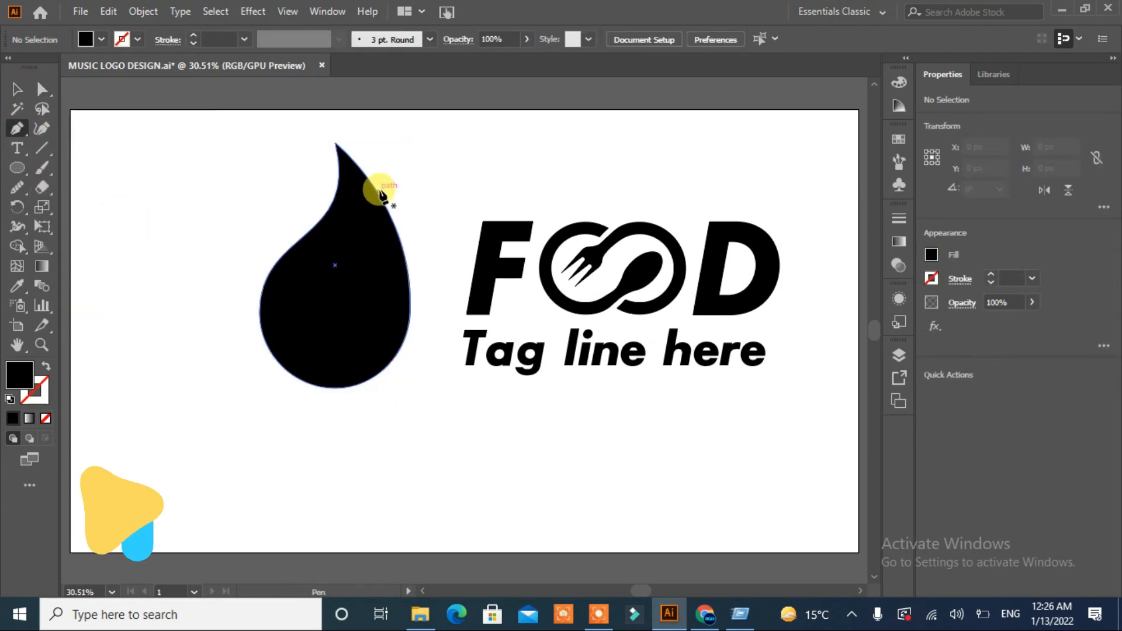
{"action": "left_click", "coordinate": [377, 191]}
{"action": "left_click_drag", "start_coordinate": [350, 296], "coordinate": [276, 348]}
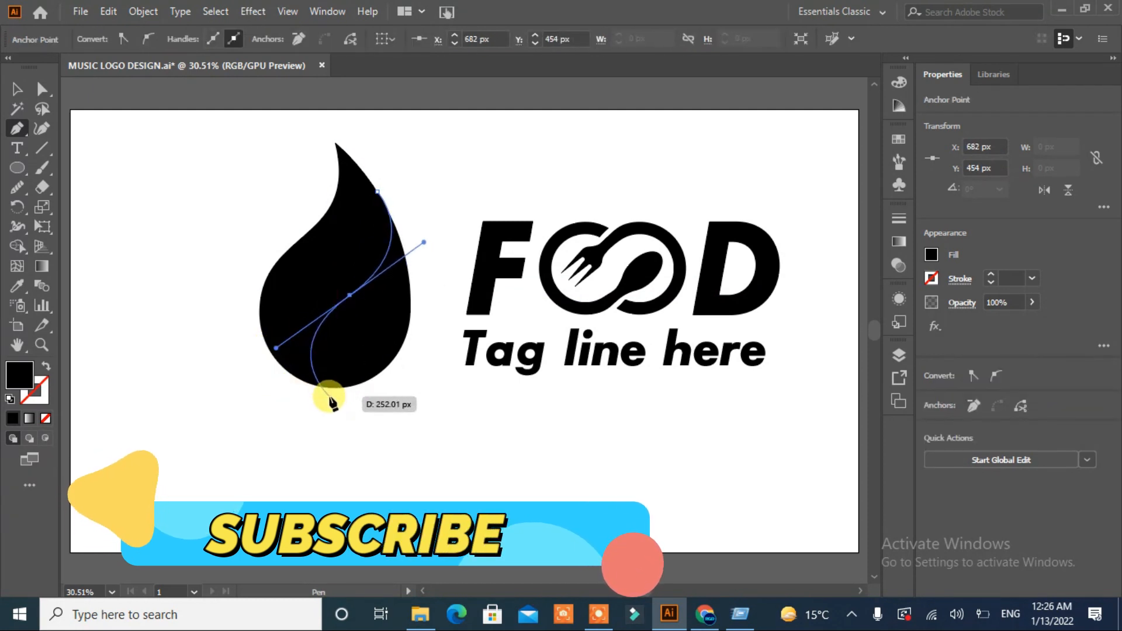
{"action": "left_click", "coordinate": [329, 397]}
{"action": "key", "text": "Escape"}
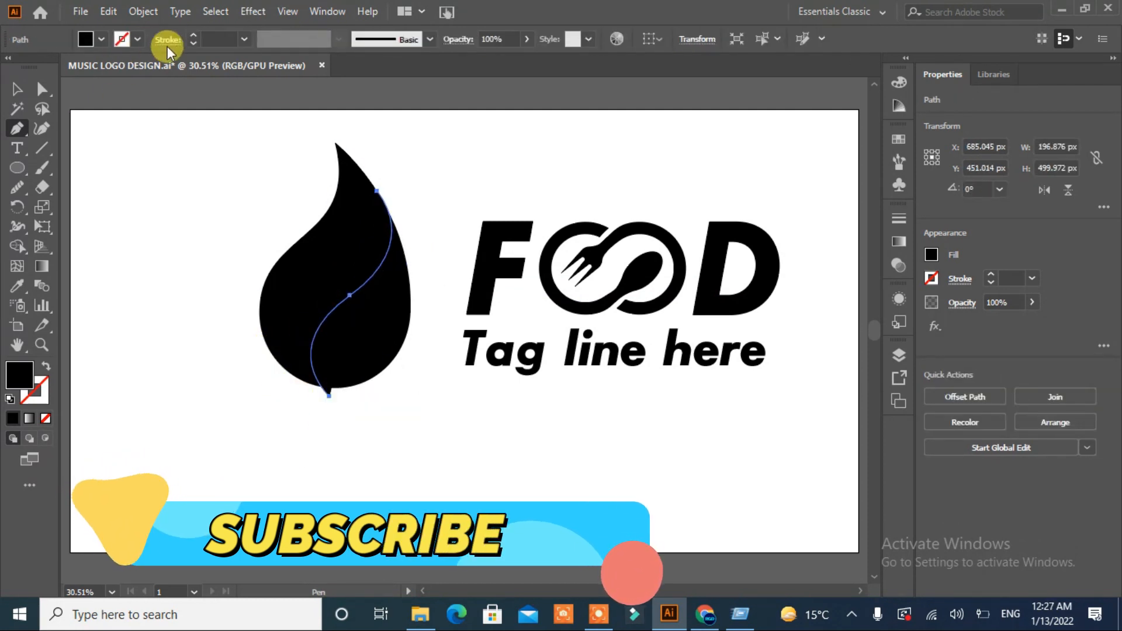
Step: Give the S-shaped path a white 46 pt stroke with a lens-shaped width profile tapering at both ends
{"action": "left_click", "coordinate": [194, 33]}
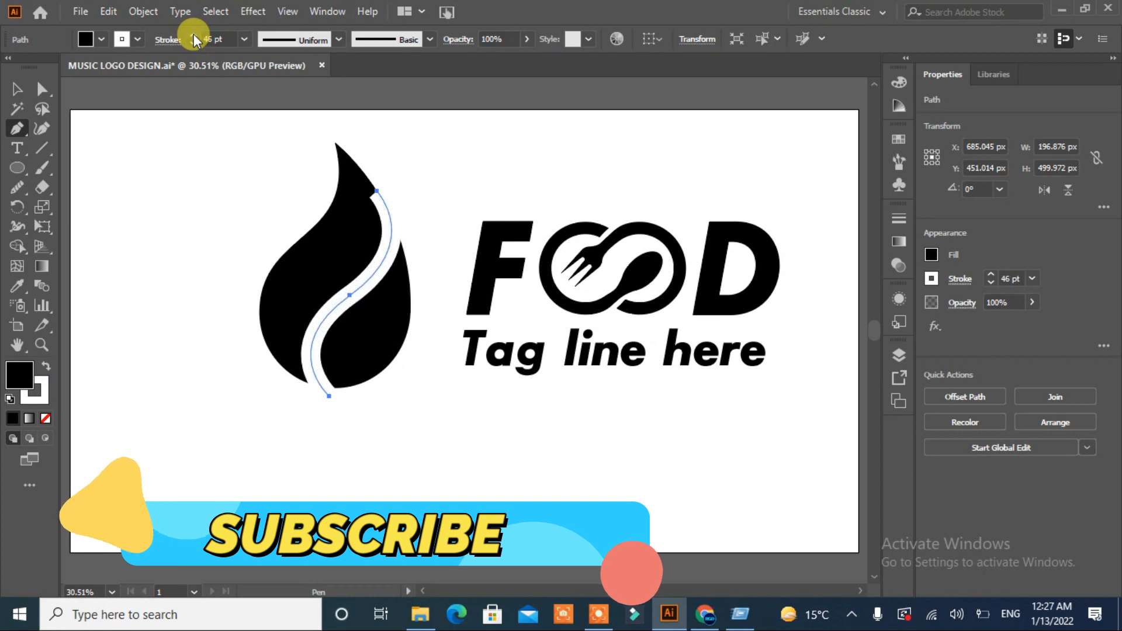
{"action": "left_click", "coordinate": [339, 39]}
{"action": "left_click", "coordinate": [318, 83]}
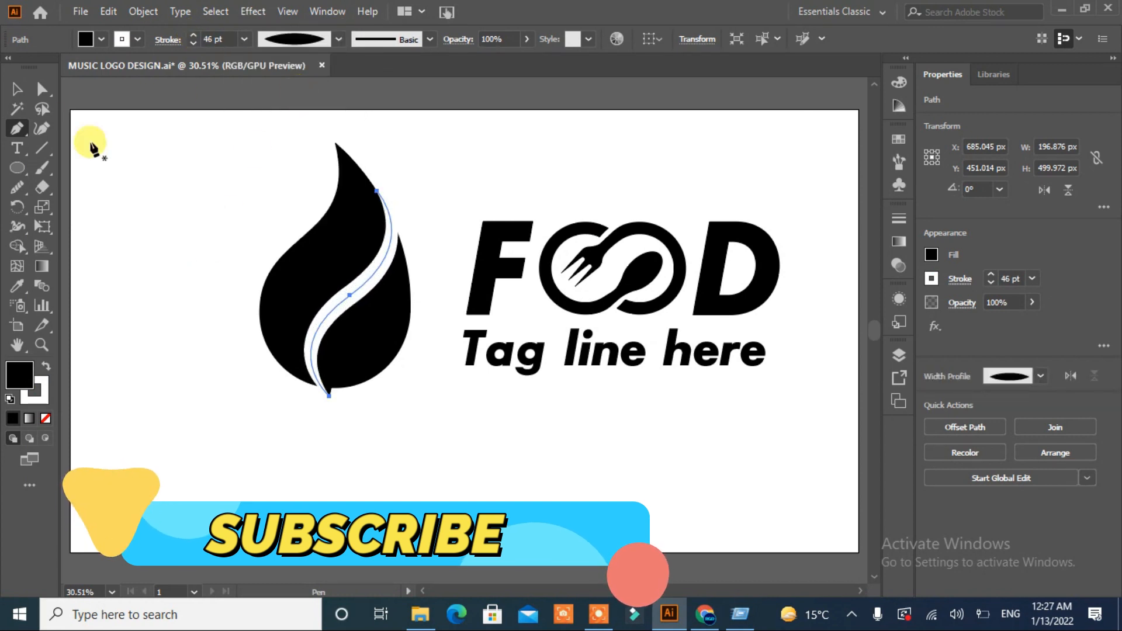
Step: Move the S-curve's top anchor slightly outward past the flame's edge, to about X 753.7 px, Y 189 px
{"action": "left_click", "coordinate": [22, 91]}
{"action": "left_click", "coordinate": [202, 176]}
{"action": "left_click", "coordinate": [384, 209]}
{"action": "left_click", "coordinate": [37, 90]}
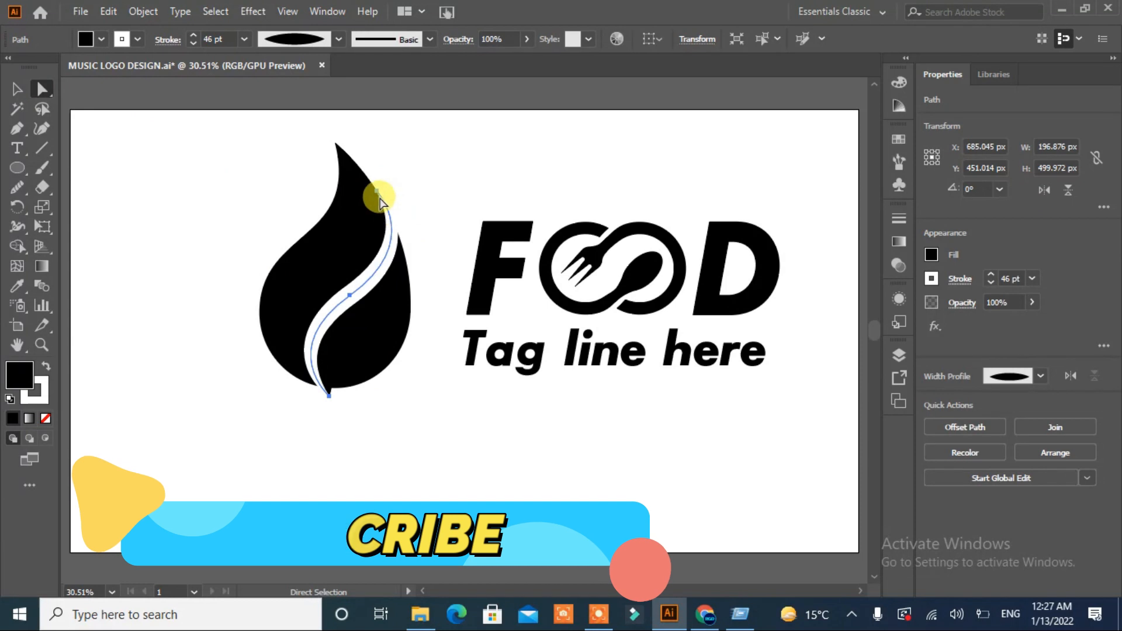
{"action": "left_click", "coordinate": [378, 198]}
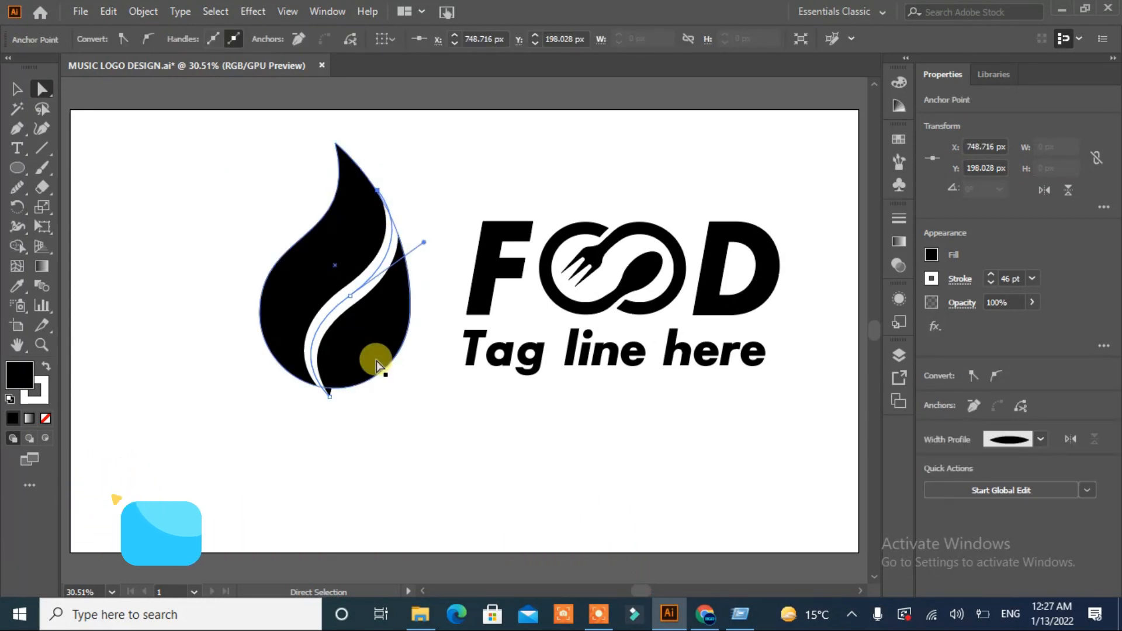
{"action": "left_click", "coordinate": [439, 463]}
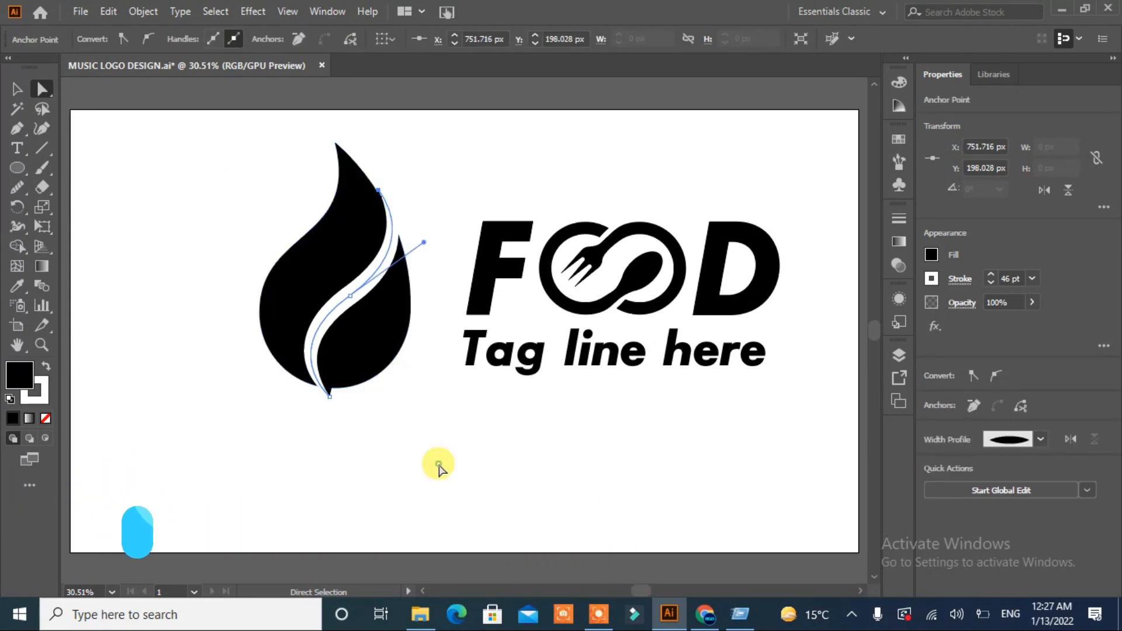
{"action": "left_click", "coordinate": [378, 190]}
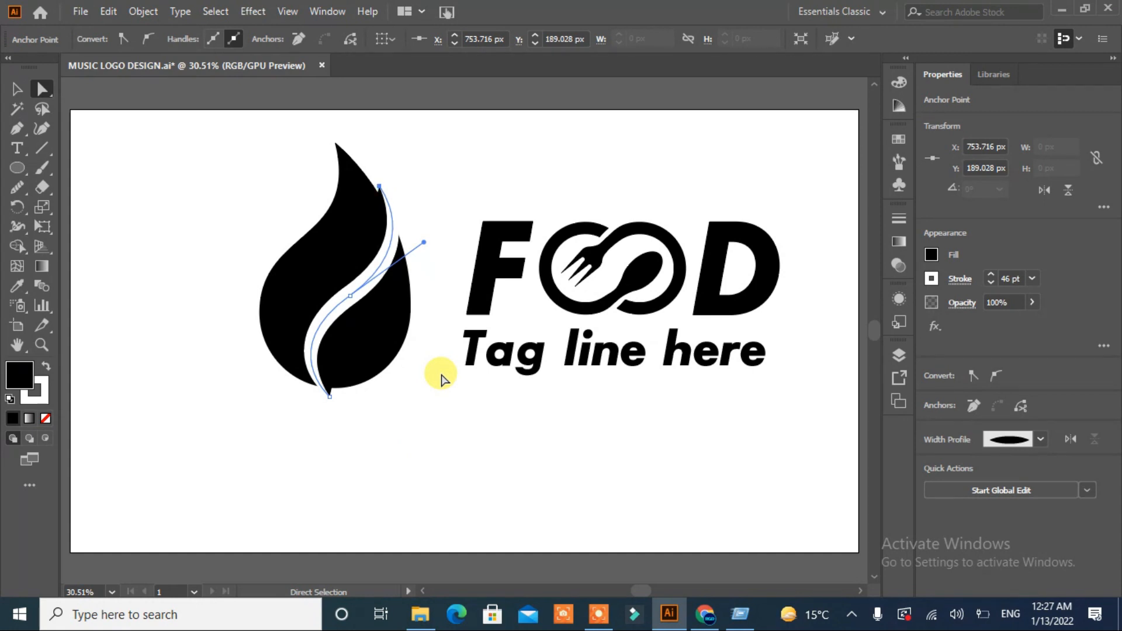
{"action": "left_click", "coordinate": [444, 474]}
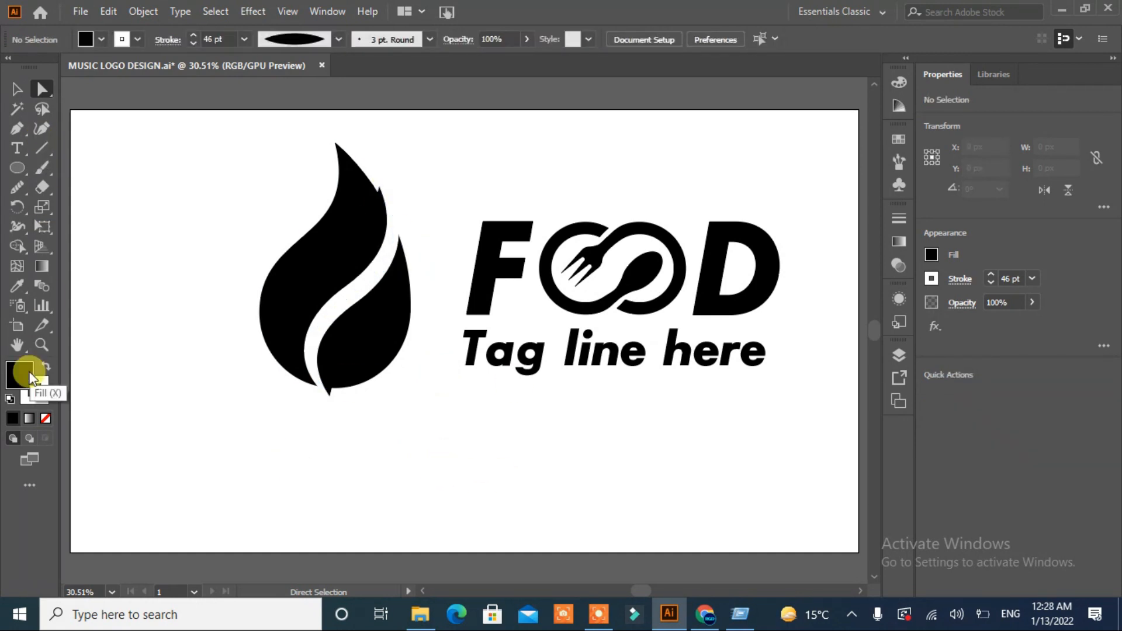
Step: Remove the fill from the S-shaped path, leaving only its white stroke
{"action": "left_click", "coordinate": [44, 419]}
{"action": "key", "text": "ctrl+z"}
{"action": "left_click", "coordinate": [44, 419]}
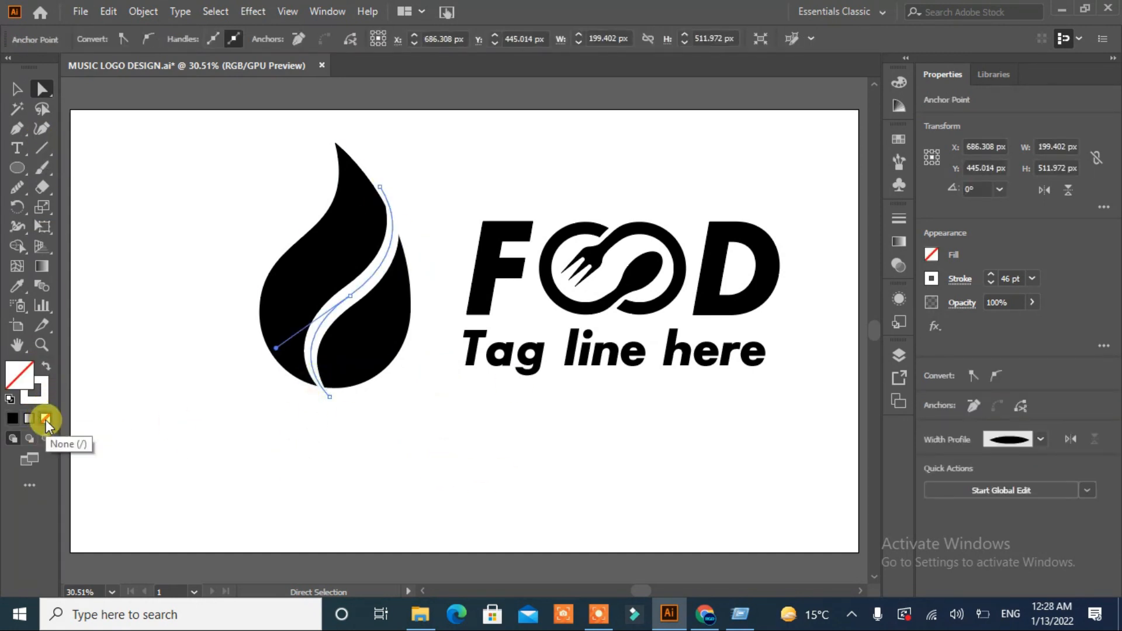
{"action": "left_click", "coordinate": [149, 400]}
{"action": "left_click", "coordinate": [377, 184]}
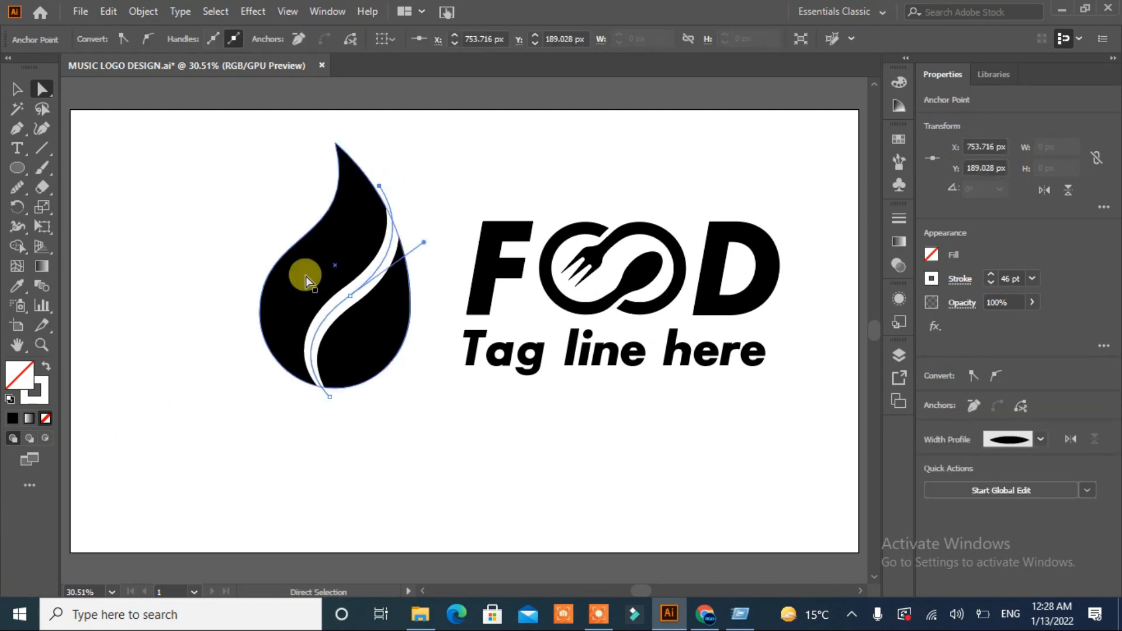
{"action": "left_click", "coordinate": [197, 401]}
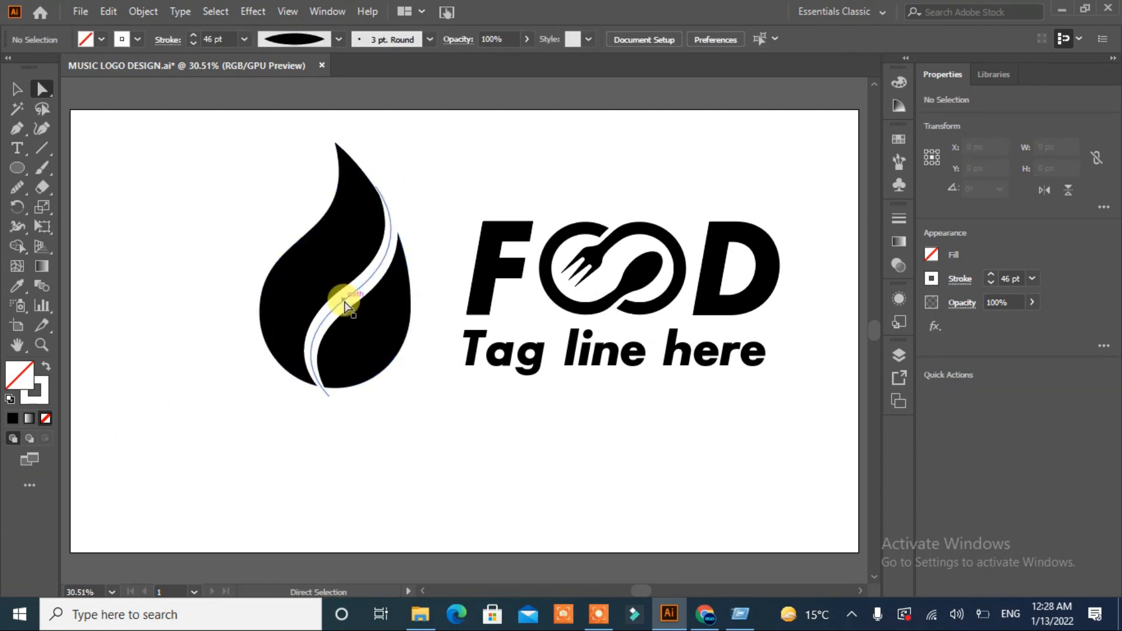
Step: Expand the S-curve's stroke into a shape and subtract it from the flame
{"action": "left_click", "coordinate": [350, 296]}
{"action": "left_click", "coordinate": [140, 14]}
{"action": "left_click", "coordinate": [197, 216]}
{"action": "left_click", "coordinate": [17, 89]}
{"action": "left_click_drag", "start_coordinate": [432, 196], "coordinate": [252, 295]}
{"action": "left_click", "coordinate": [959, 462]}
Step: Scale the split flame down to about 251 × 409 px and place it just left of the FOOD logo
{"action": "left_click_drag", "start_coordinate": [476, 205], "coordinate": [383, 307]}
{"action": "left_click", "coordinate": [176, 390]}
{"action": "left_click", "coordinate": [355, 373]}
{"action": "left_click_drag", "start_coordinate": [356, 373], "coordinate": [391, 354]}
{"action": "left_click_drag", "start_coordinate": [288, 120], "coordinate": [317, 162]}
{"action": "left_click_drag", "start_coordinate": [369, 270], "coordinate": [369, 309]}
{"action": "left_click", "coordinate": [454, 410]}
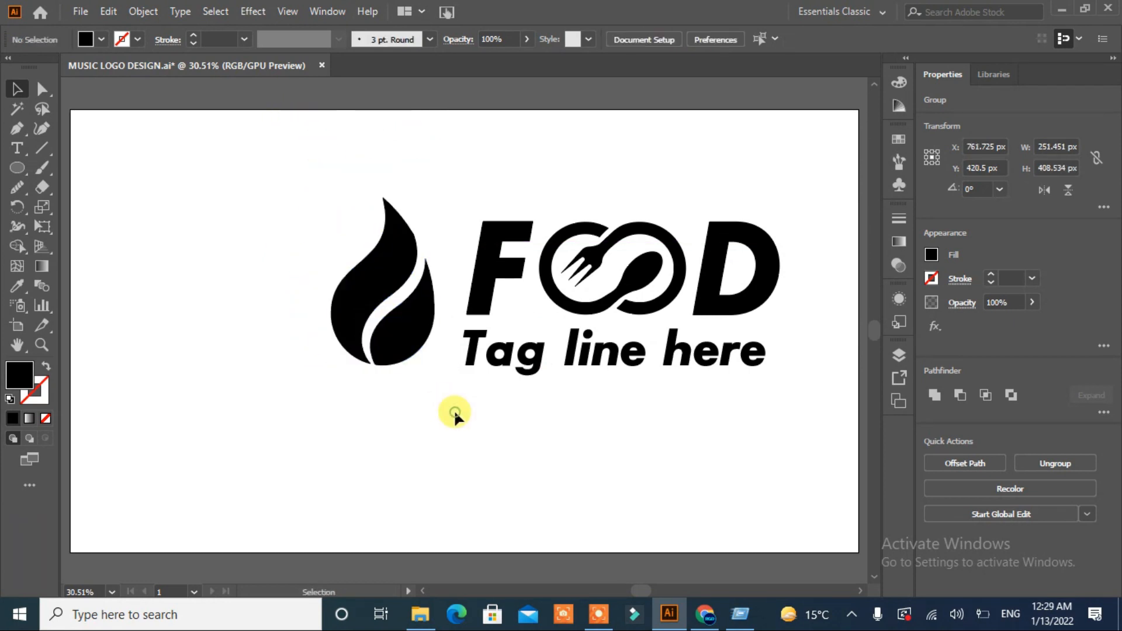
Step: Move the flame, FOOD logo and tagline together to the centre of the artboard
{"action": "left_click_drag", "start_coordinate": [814, 205], "coordinate": [311, 362]}
{"action": "left_click", "coordinate": [524, 439]}
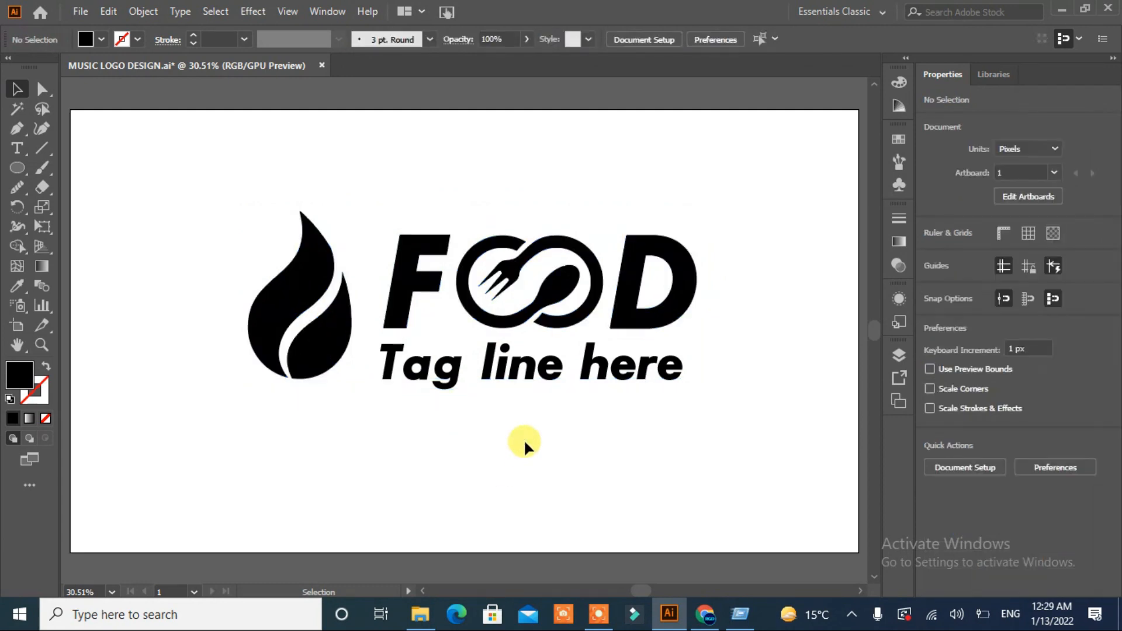